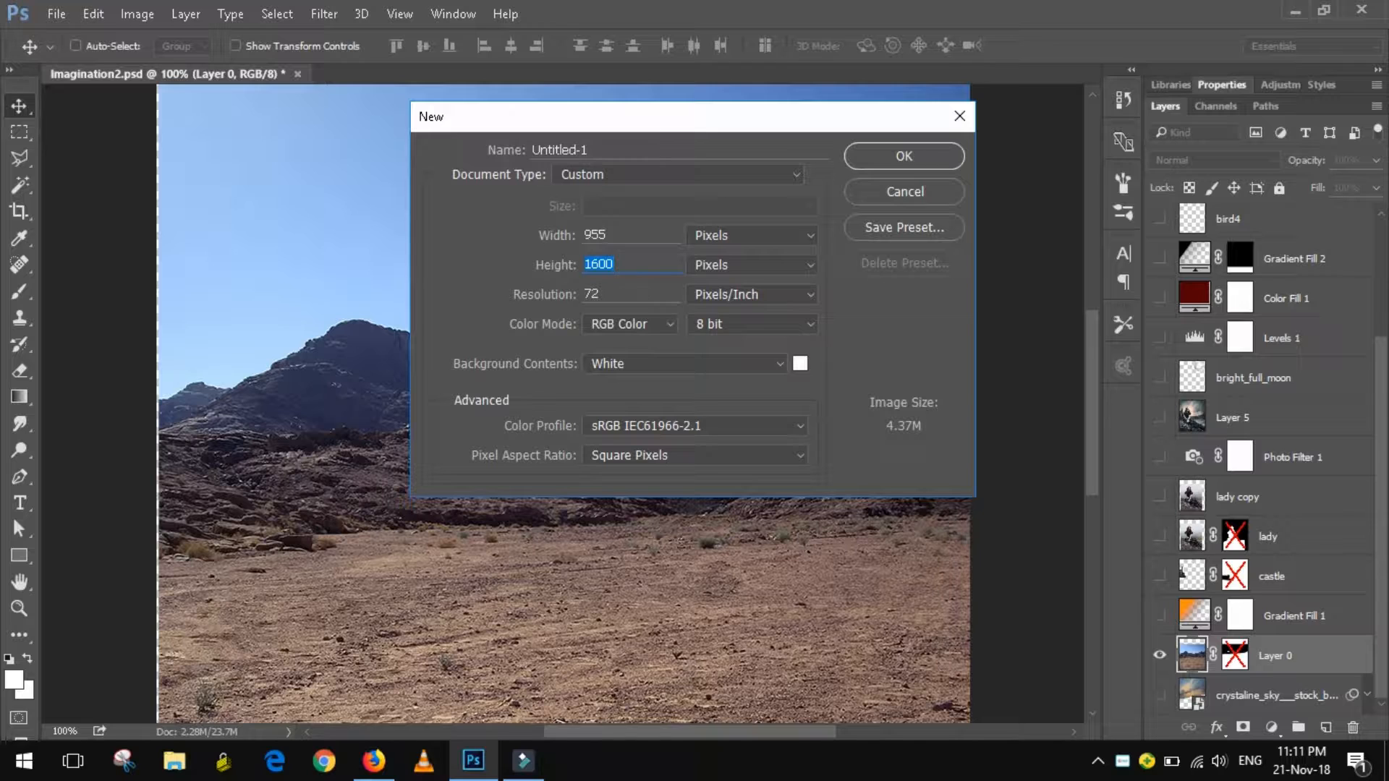
Create a white RGB document 955 pixels wide at 72 pixels/inch and crop its two side edges slightly inward.
key("Return")
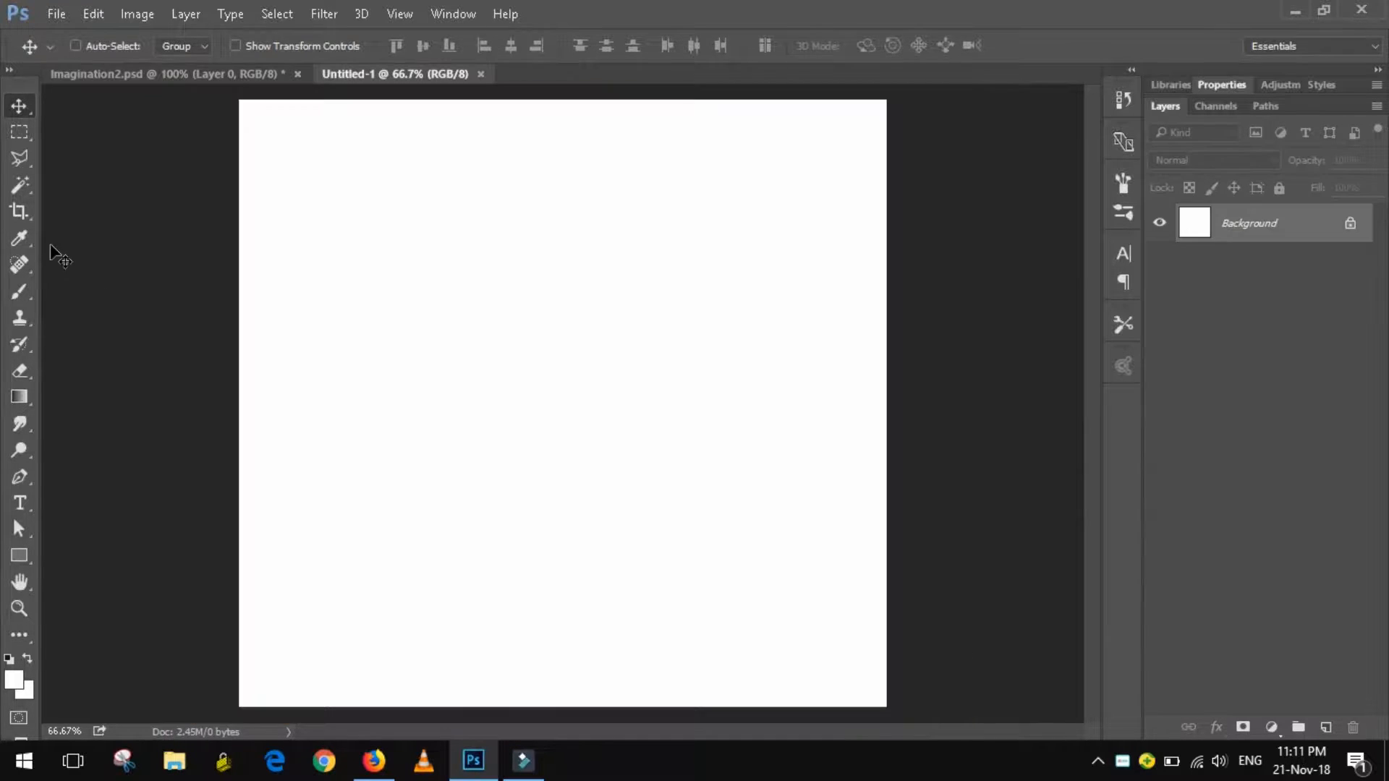
left_click(22, 214)
mouse_move(241, 407)
left_mouse_down()
mouse_move(279, 406)
mouse_move(265, 403)
left_mouse_up()
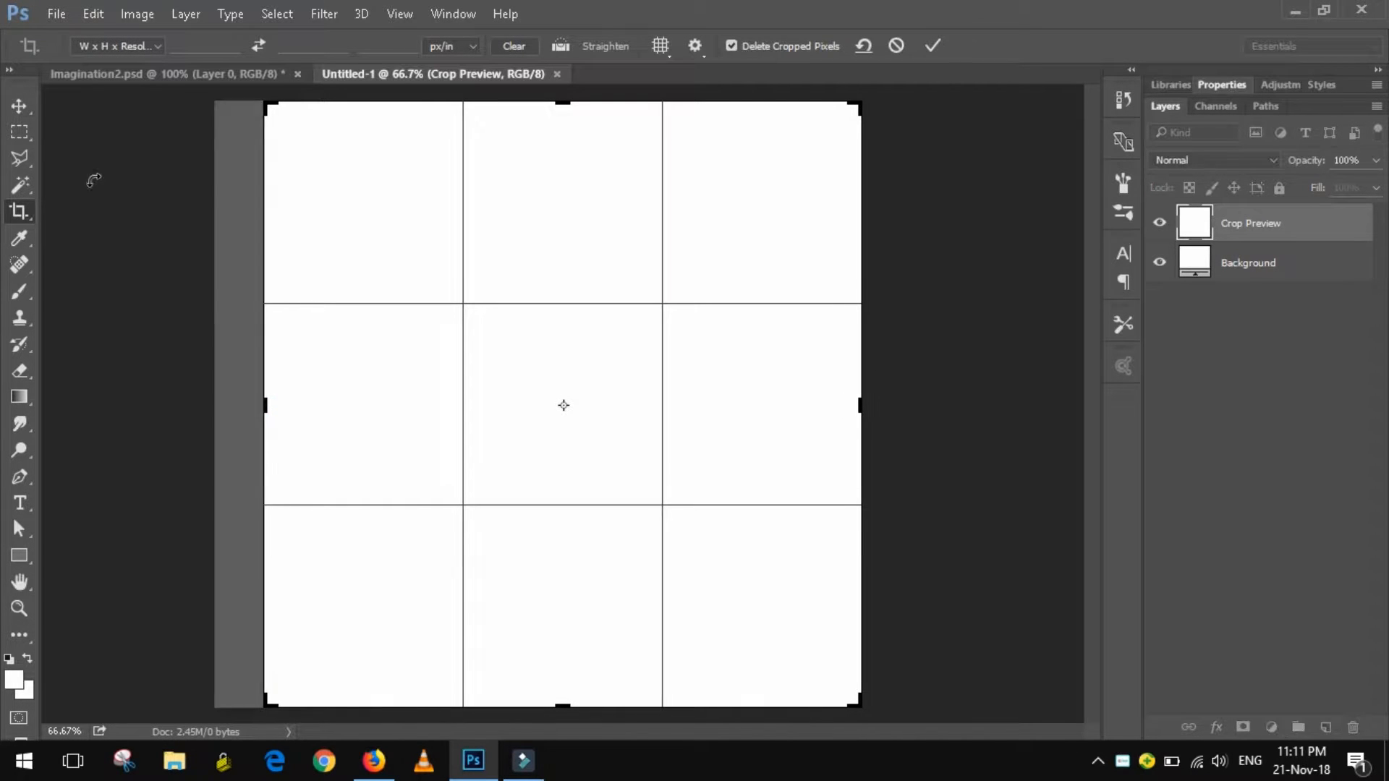
left_click(19, 107)
left_click(592, 297)
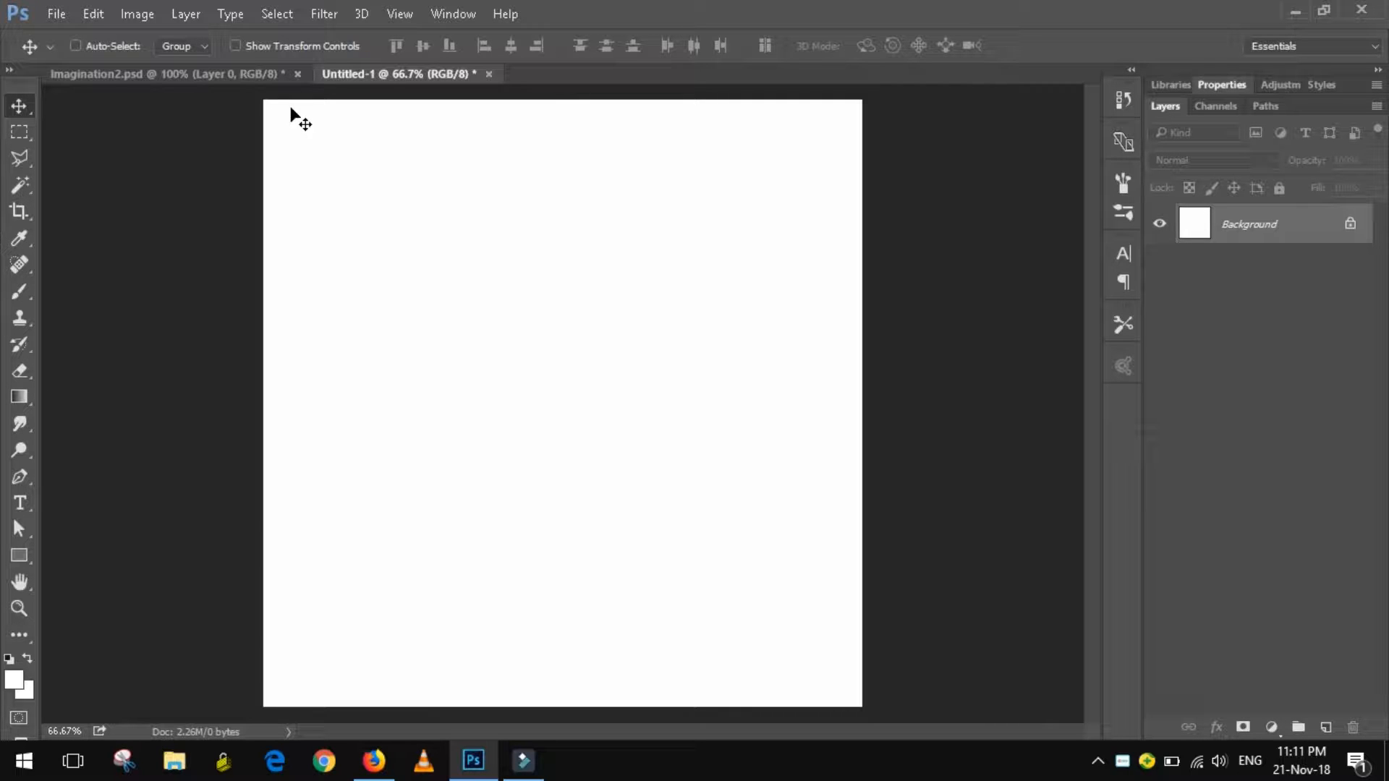
Copy the desert layer from Imagination2.psd into the new document and enlarge it to cover the whole canvas.
left_click(276, 77)
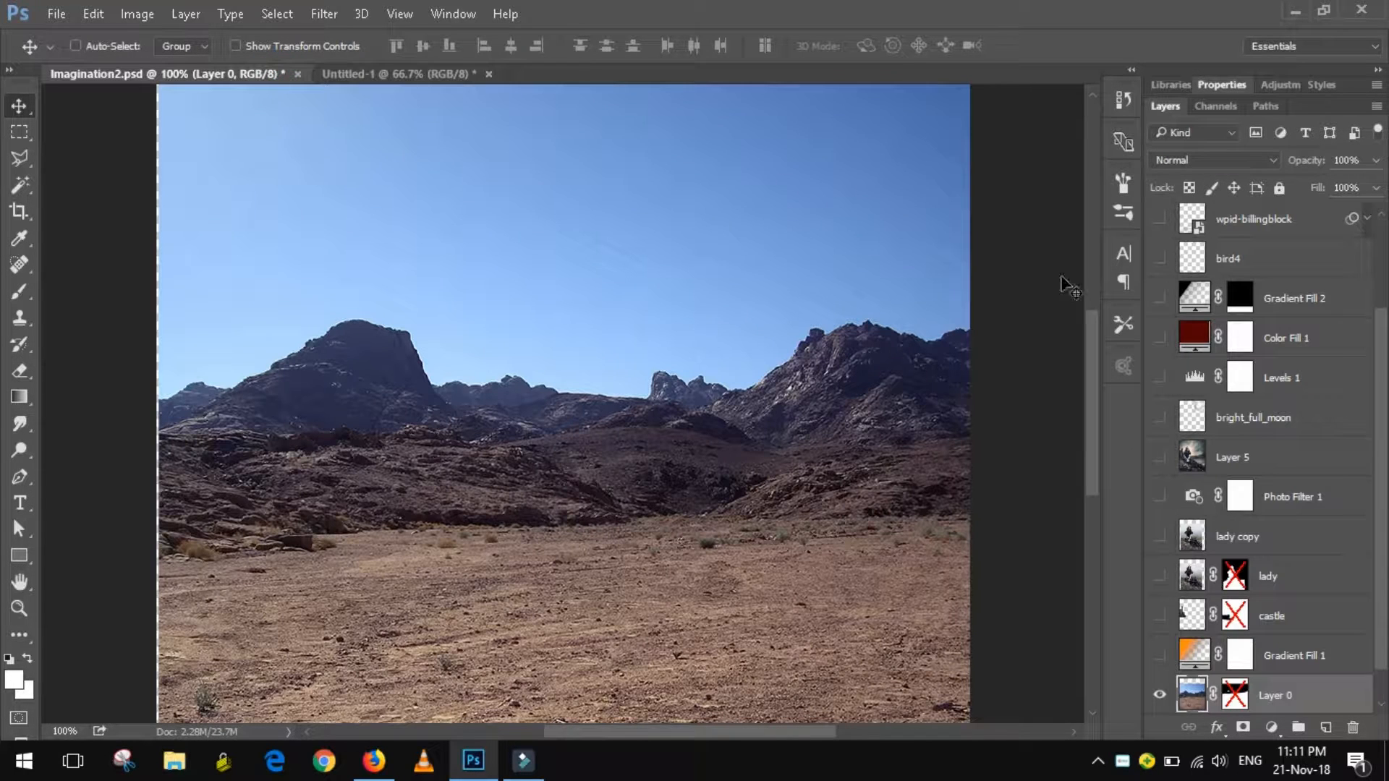
left_click_drag(428, 254, 506, 262)
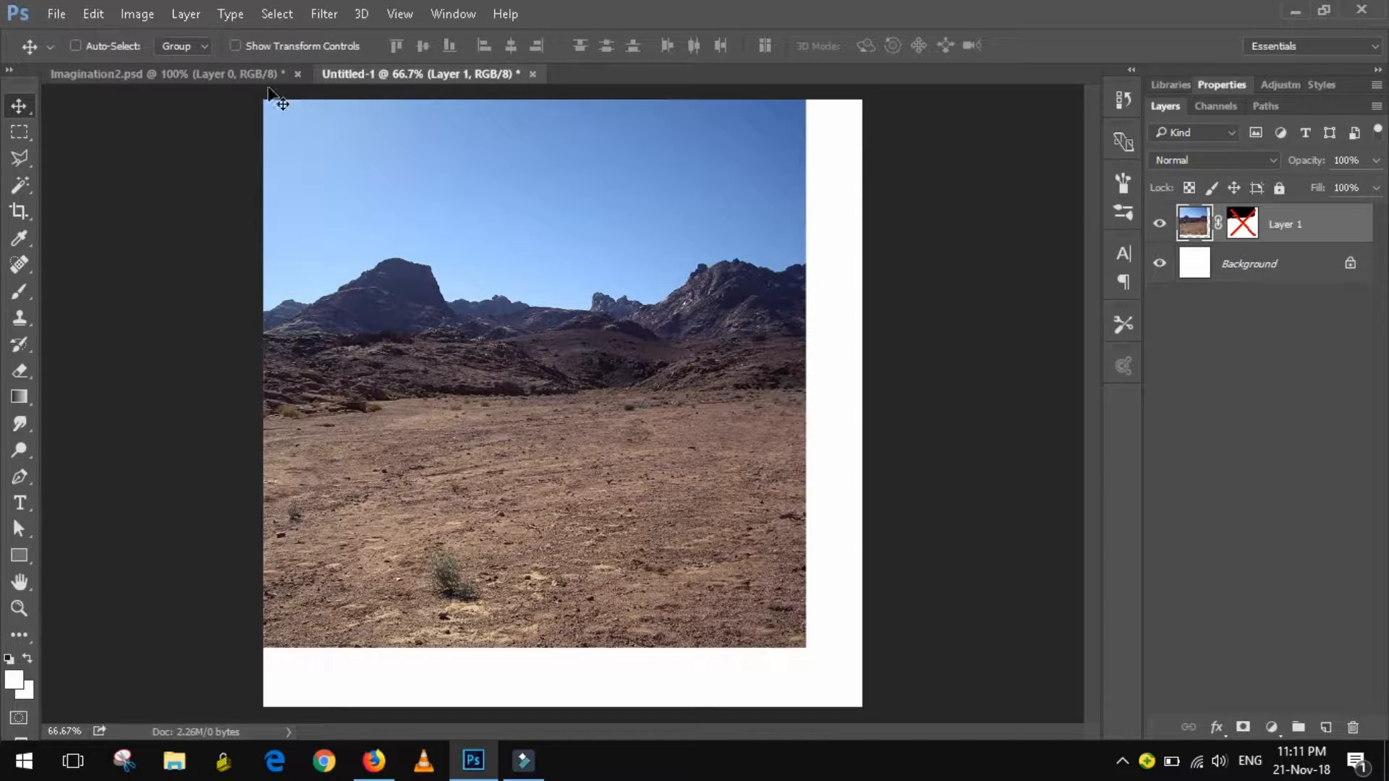
left_click(235, 45)
left_click_drag(806, 647, 865, 707)
left_click(19, 106)
left_click(640, 303)
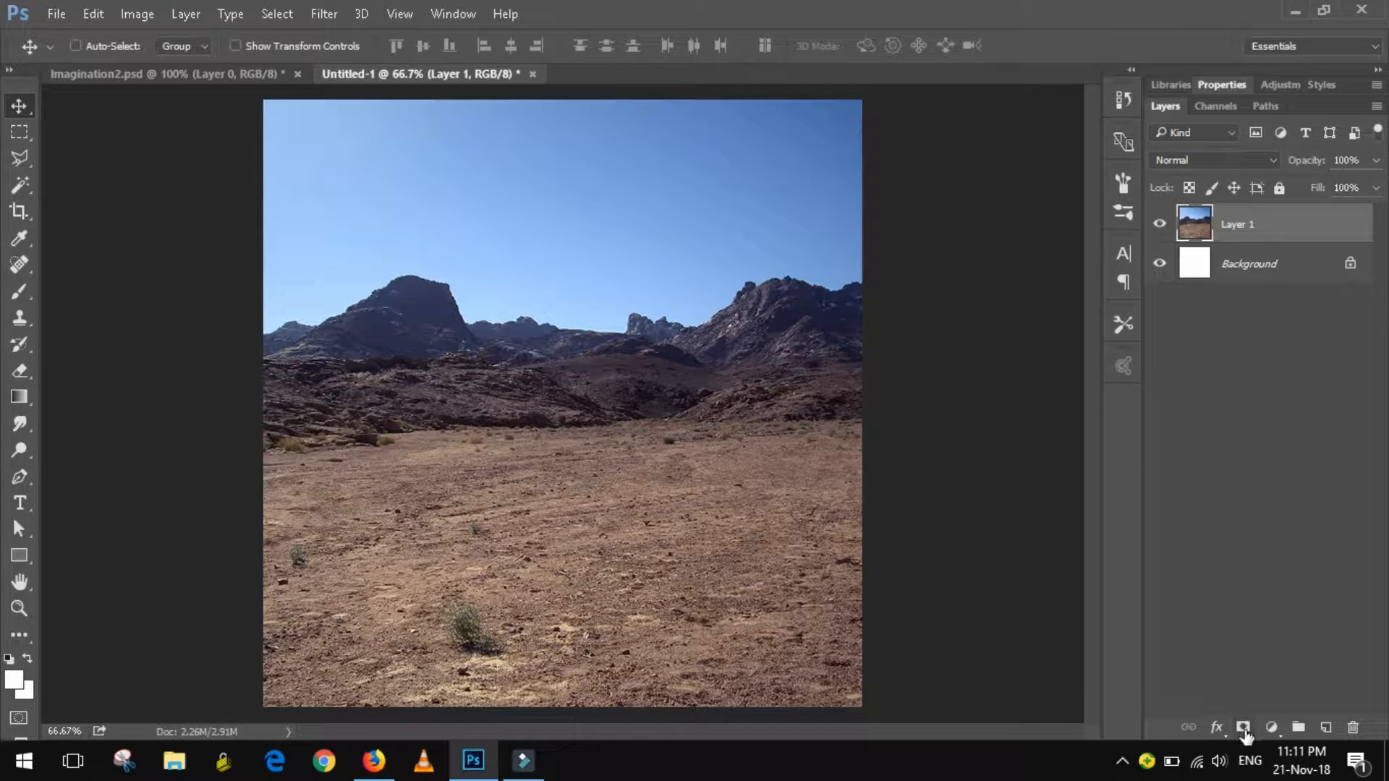
Add a layer mask to the desert layer and hide its sky with a black-to-transparent gradient.
left_click(1243, 728)
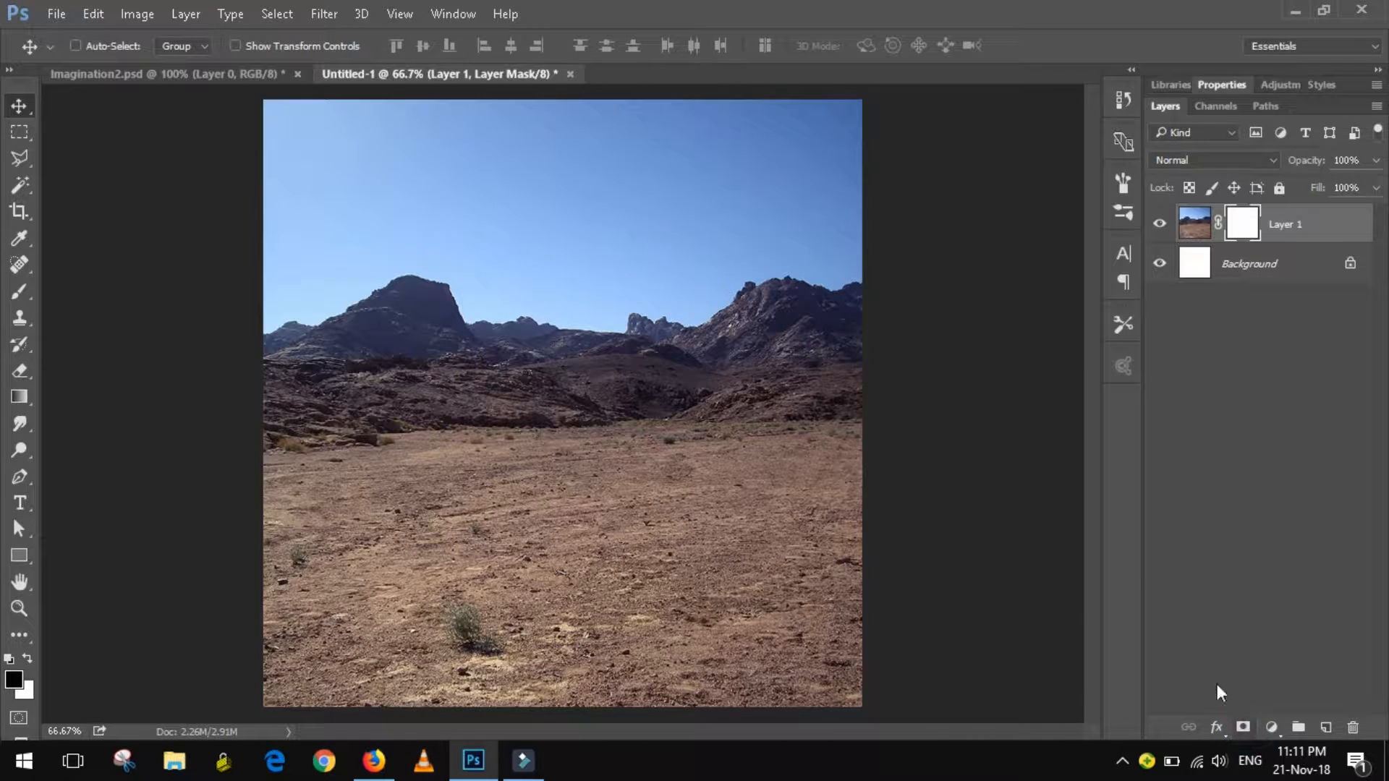
left_click(36, 399)
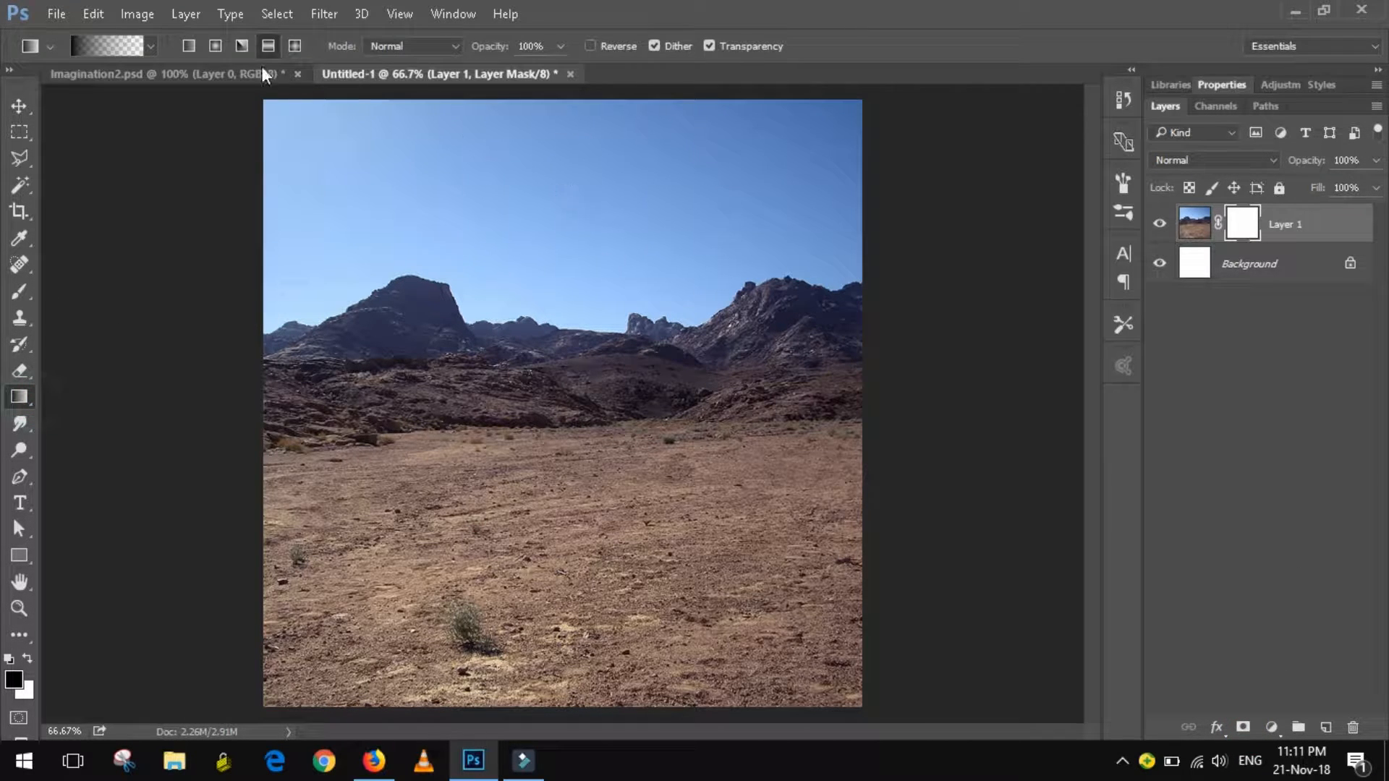
left_click(148, 41)
left_click(147, 41)
left_click_drag(603, 282, 603, 282)
left_click_drag(587, 144, 577, 311)
Paint white on the desert layer's mask with the Brush to restore the mountain peaks.
left_click(20, 291)
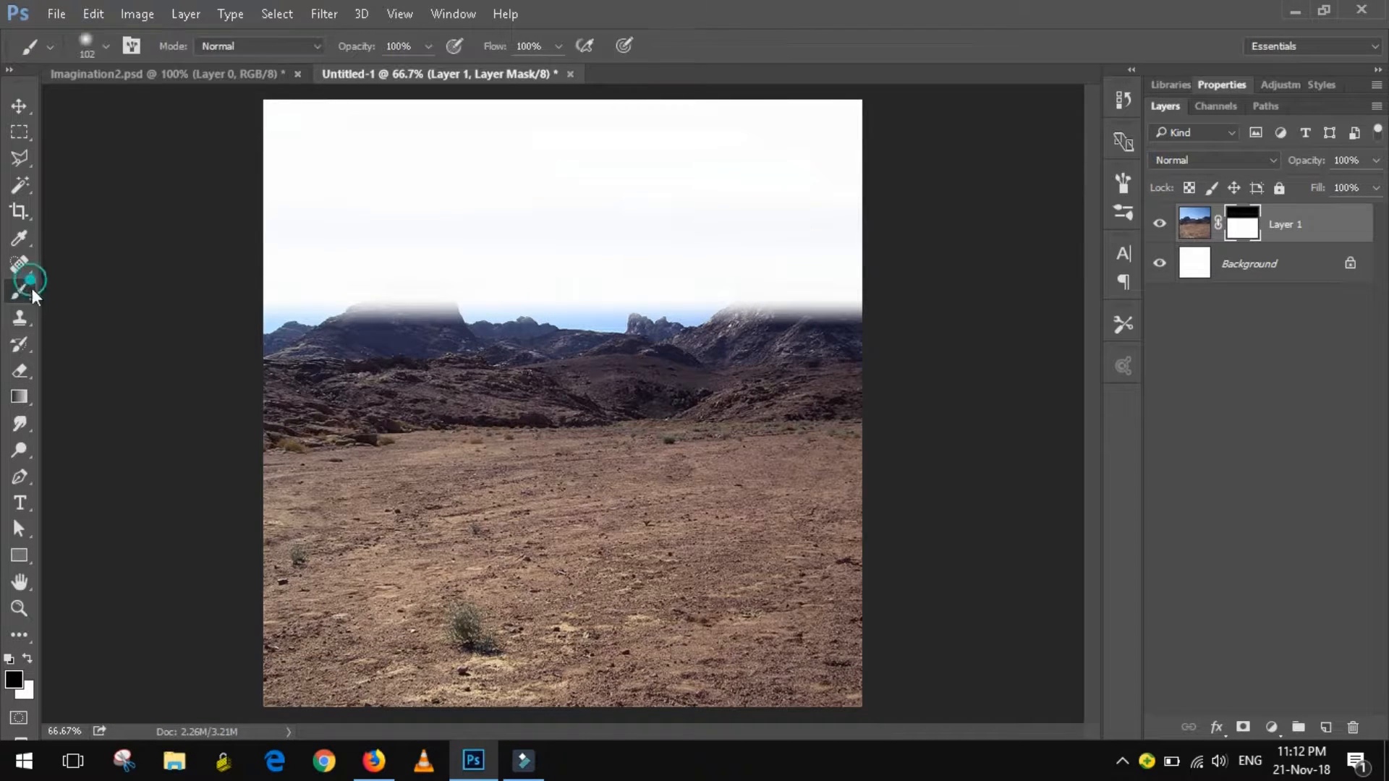
mouse_move(403, 310)
left_mouse_down()
mouse_move(377, 313)
mouse_move(430, 308)
mouse_move(419, 296)
mouse_move(353, 329)
mouse_move(289, 333)
mouse_move(447, 338)
left_mouse_up()
mouse_move(776, 337)
left_mouse_down()
mouse_move(859, 334)
mouse_move(749, 308)
mouse_move(807, 300)
mouse_move(817, 317)
mouse_move(738, 297)
mouse_move(839, 311)
mouse_move(716, 340)
mouse_move(444, 327)
left_mouse_up()
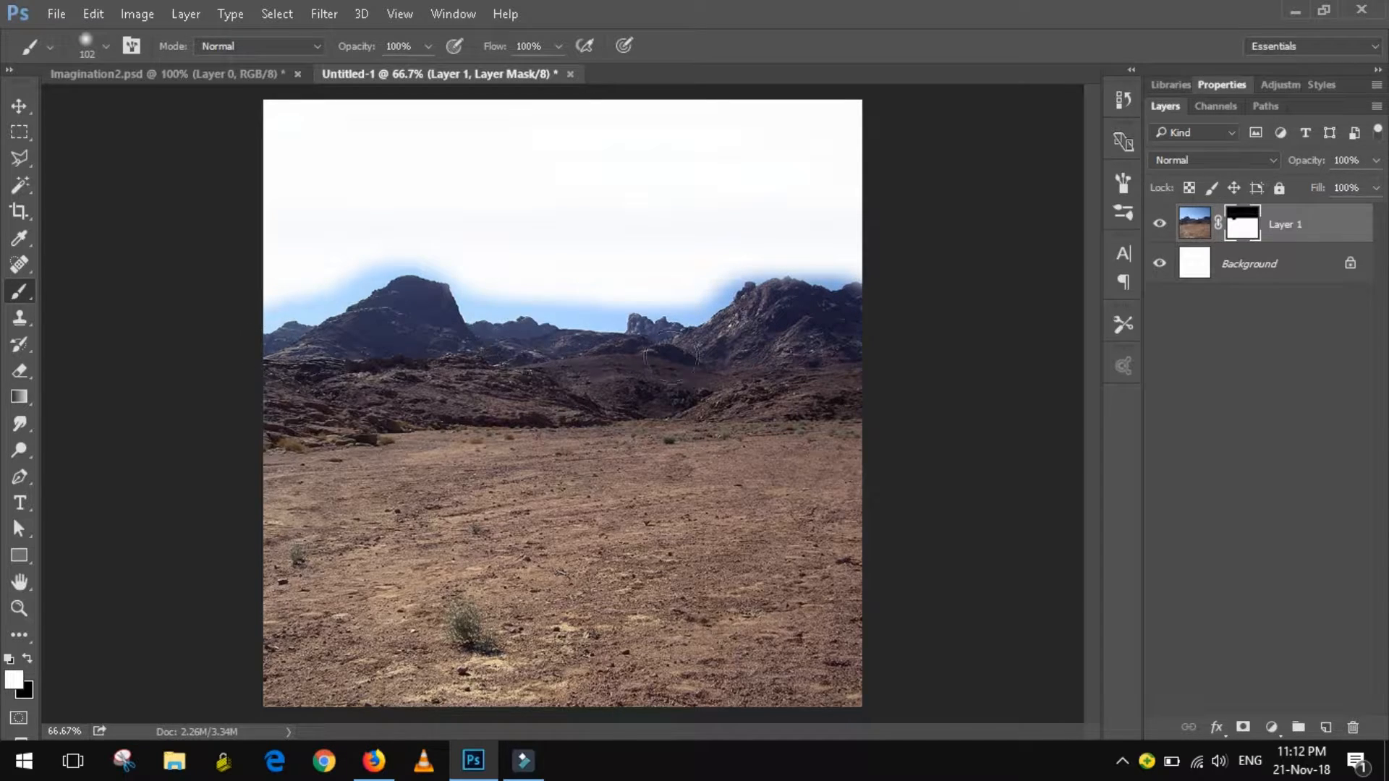
left_click_drag(825, 311, 878, 316)
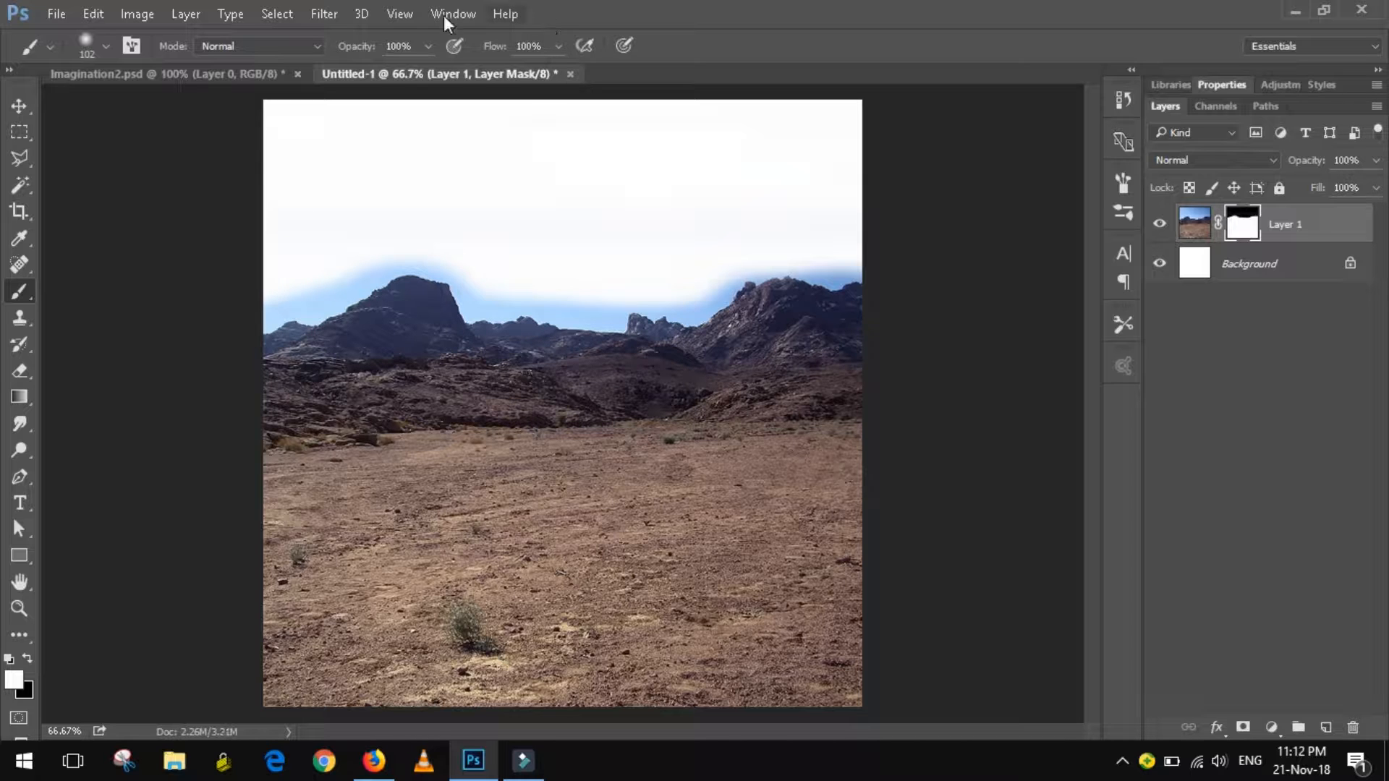
Copy the lady layer from Imagination2.psd into the new document and delete its disabled layer mask.
left_click(225, 74)
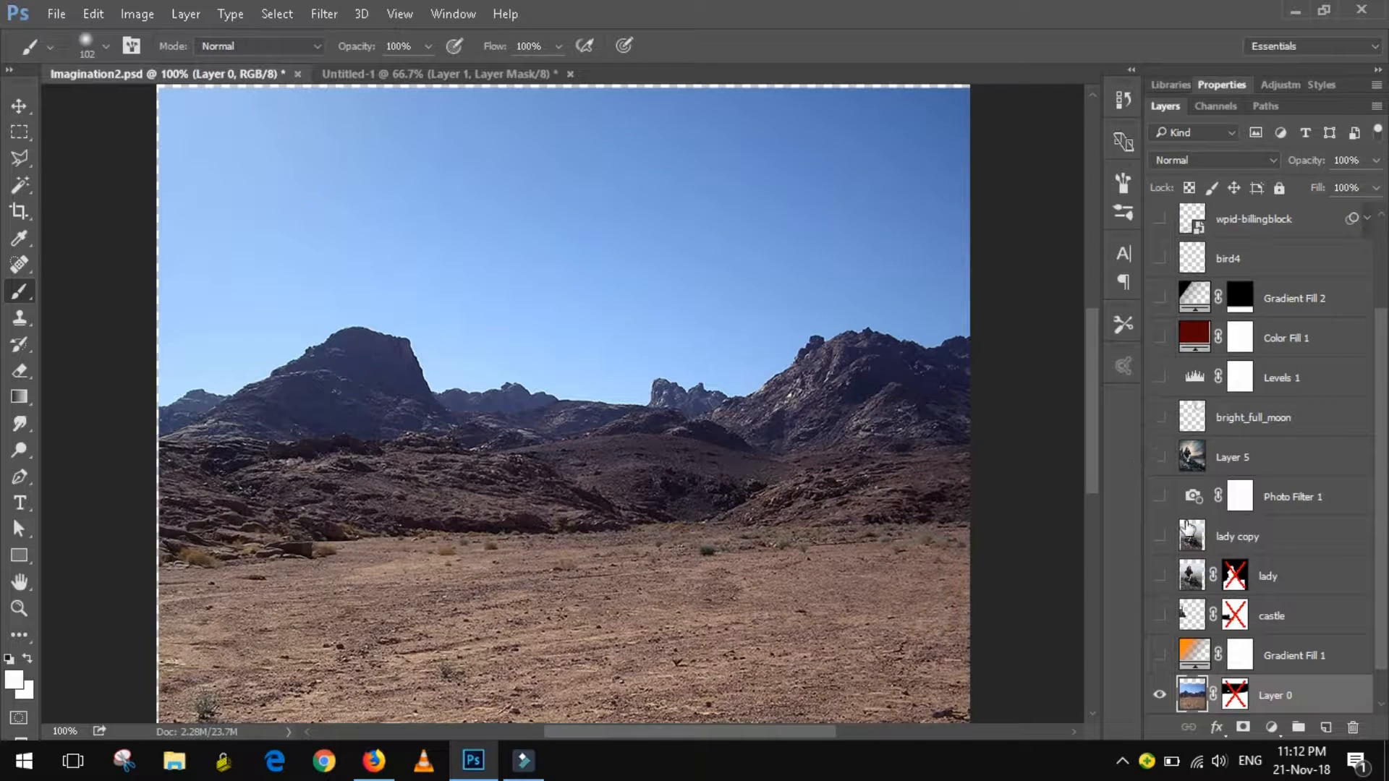
left_click(1273, 579)
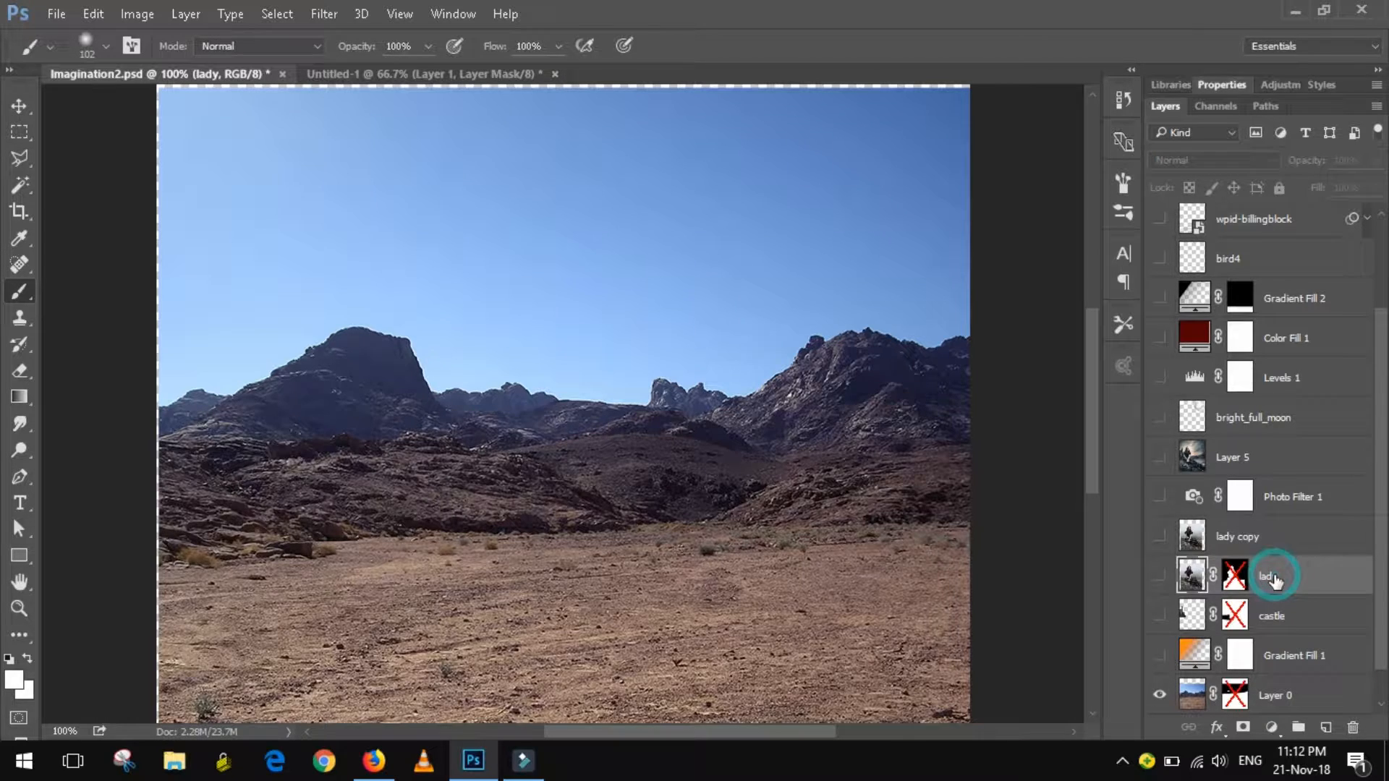
left_click(1159, 575)
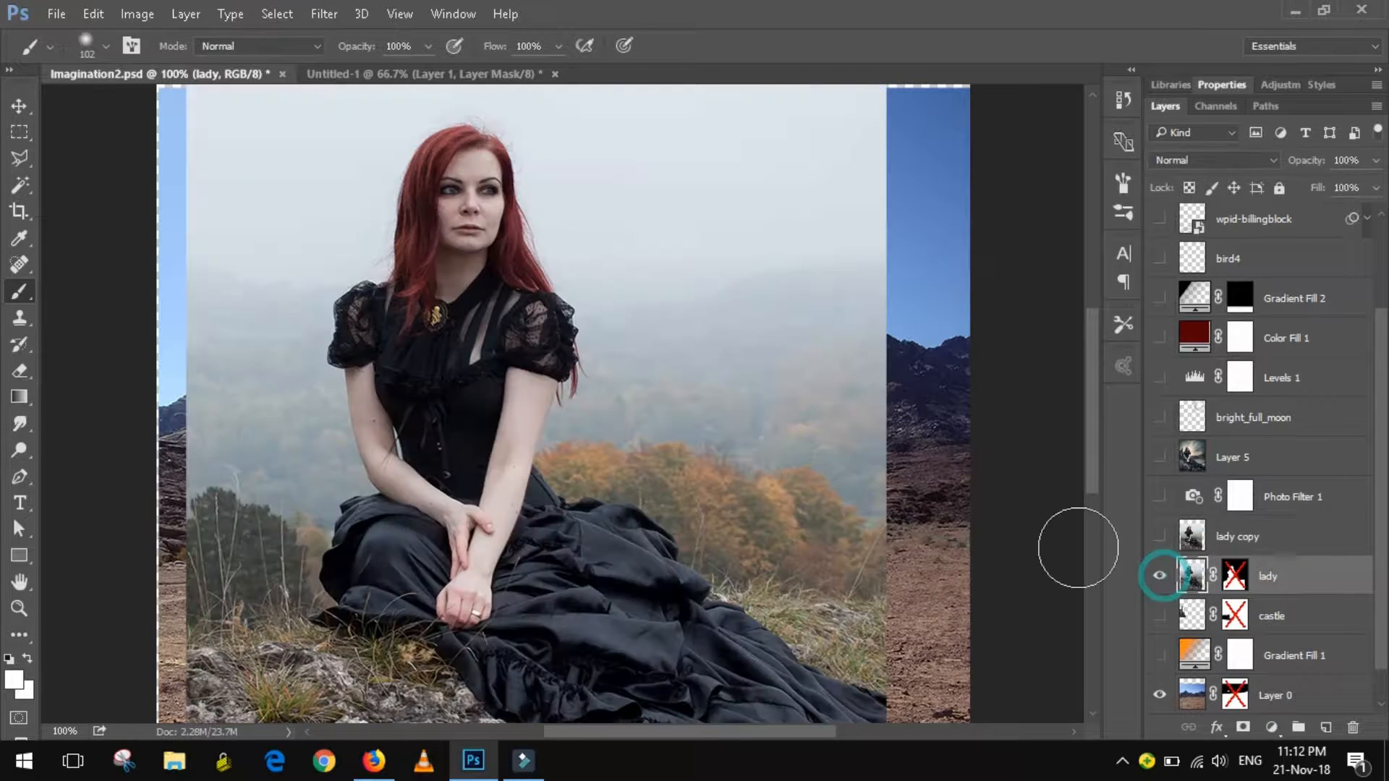
left_click(22, 107)
left_click_drag(424, 238, 531, 298)
left_click_drag(557, 342, 526, 307)
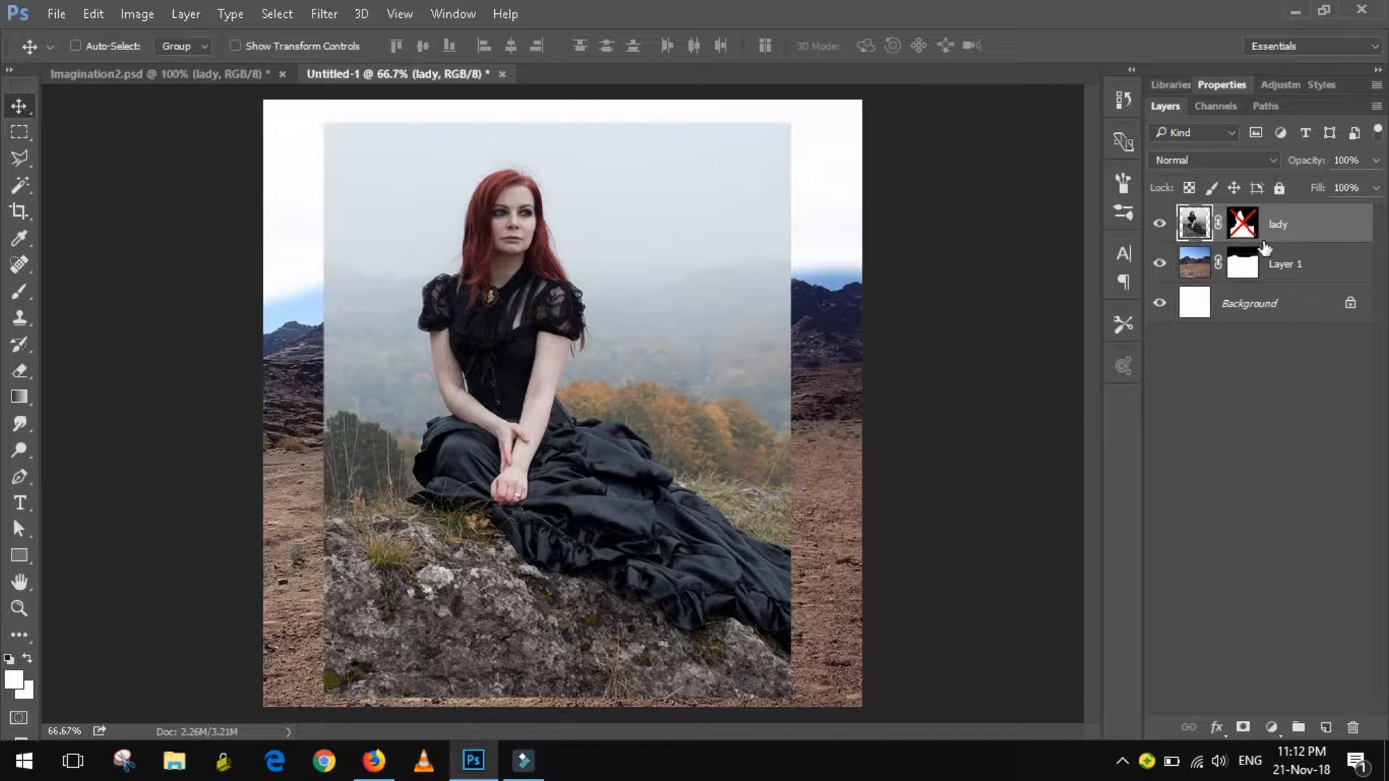
right_click(1244, 229)
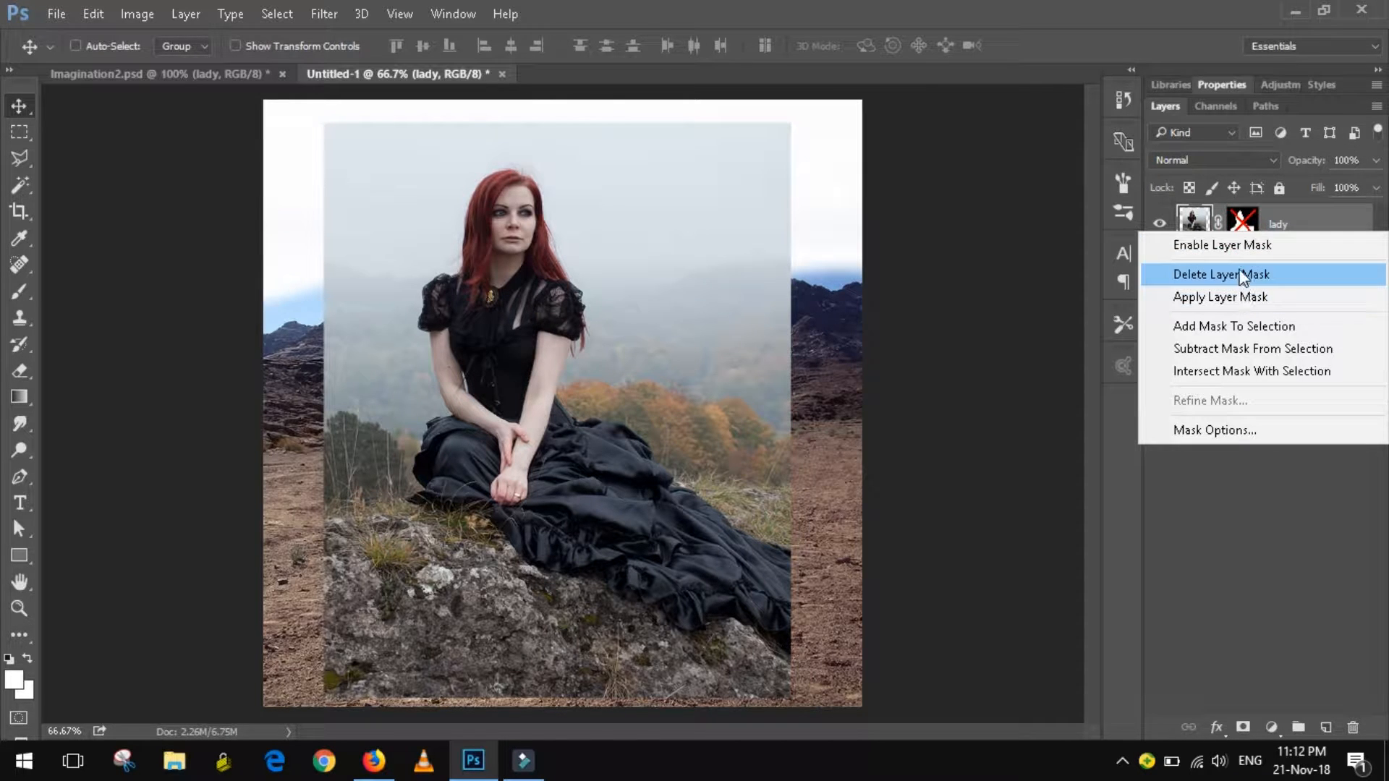
left_click(1197, 274)
Give the lady layer a new mask made from a Color Range selection that leaves out the pale sky.
key("z")
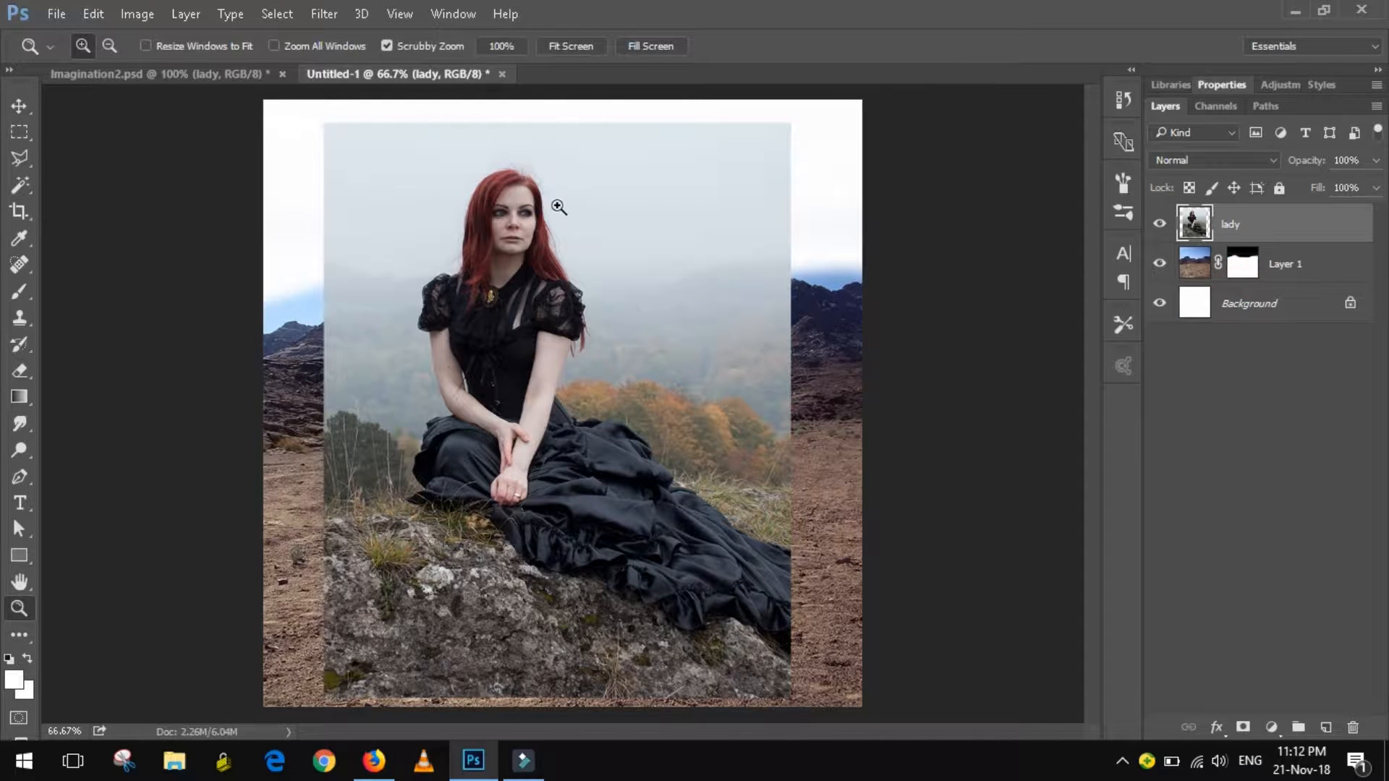
left_click_drag(564, 212, 591, 217)
left_click(266, 18)
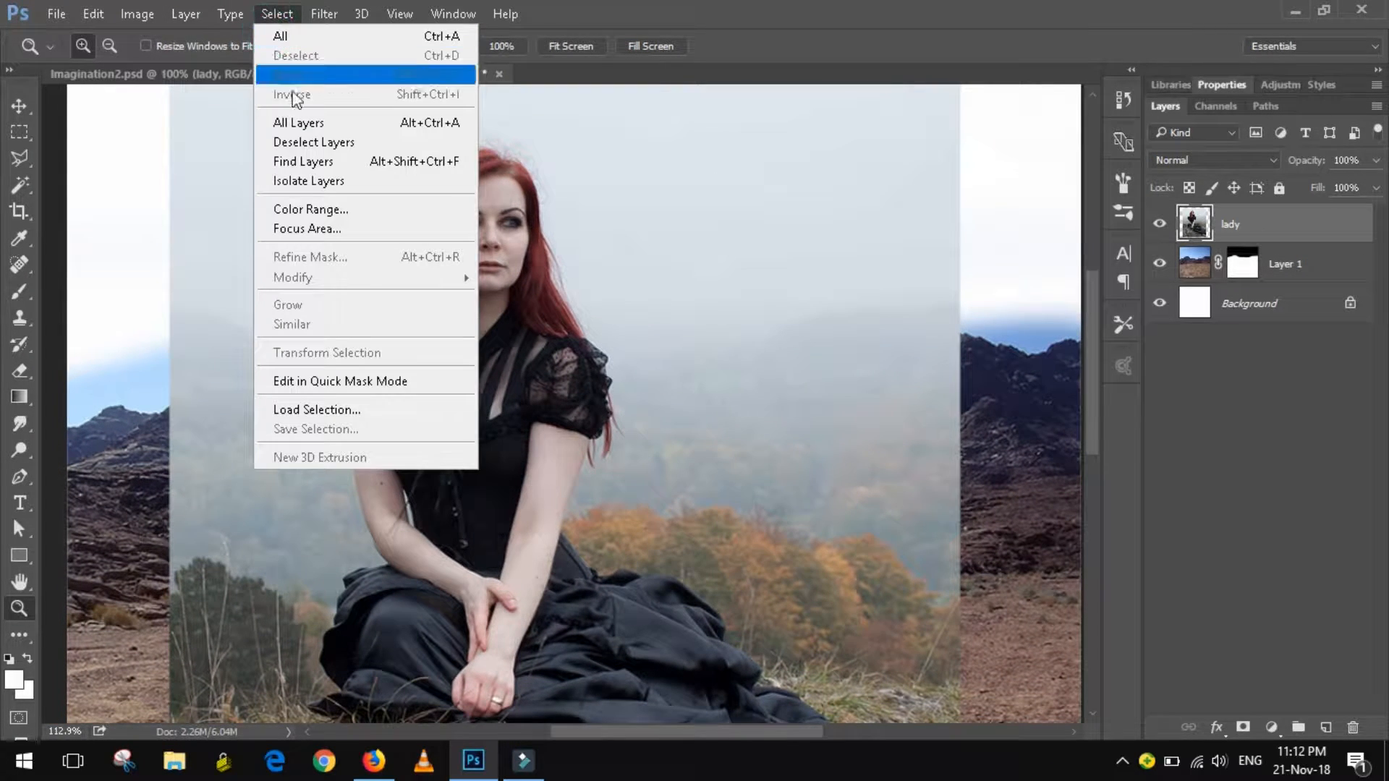
left_click(304, 205)
left_click(274, 202)
left_click_drag(795, 192, 836, 192)
left_click(1097, 279)
left_click(887, 375)
key("Return")
left_click(1243, 726)
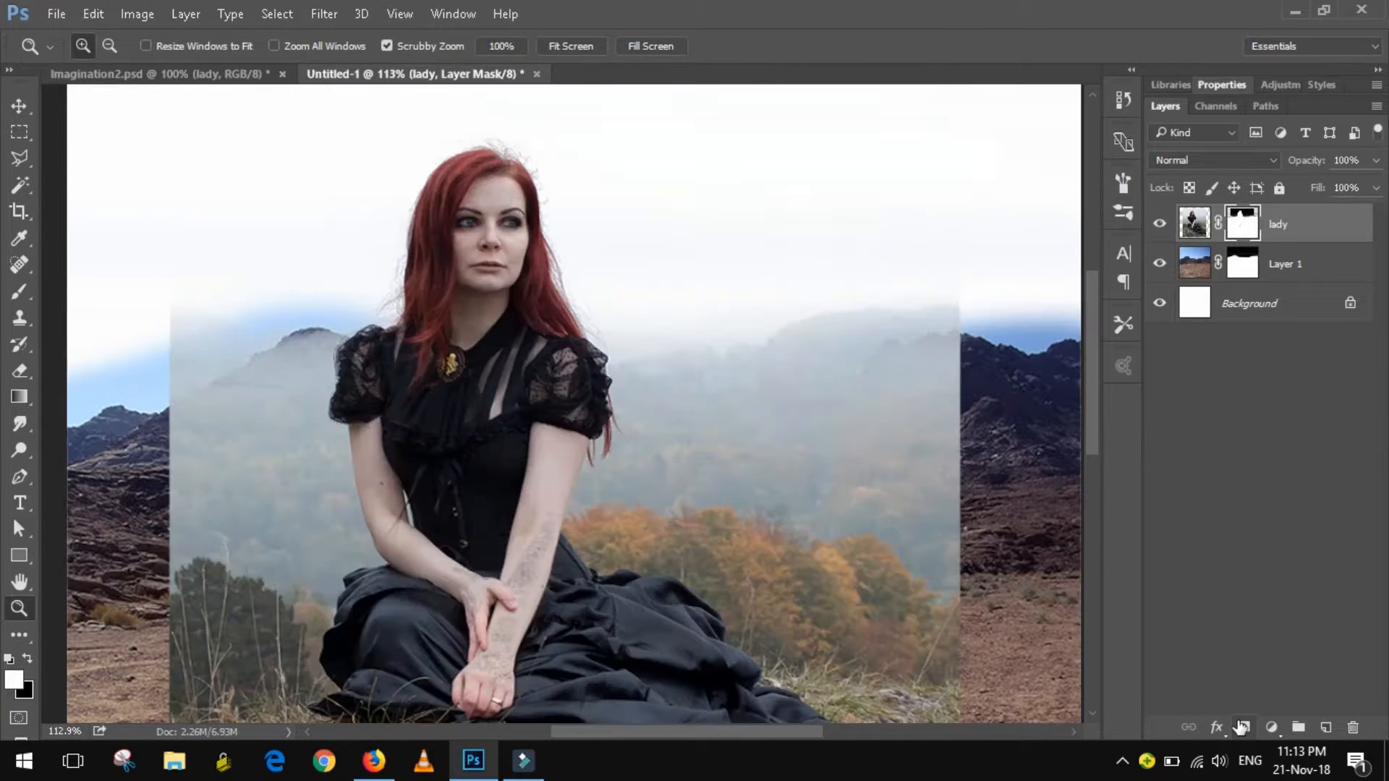
Trace a Pen path down the left outline of the woman, from her hair over the lace sleeve to the elbow.
key("b")
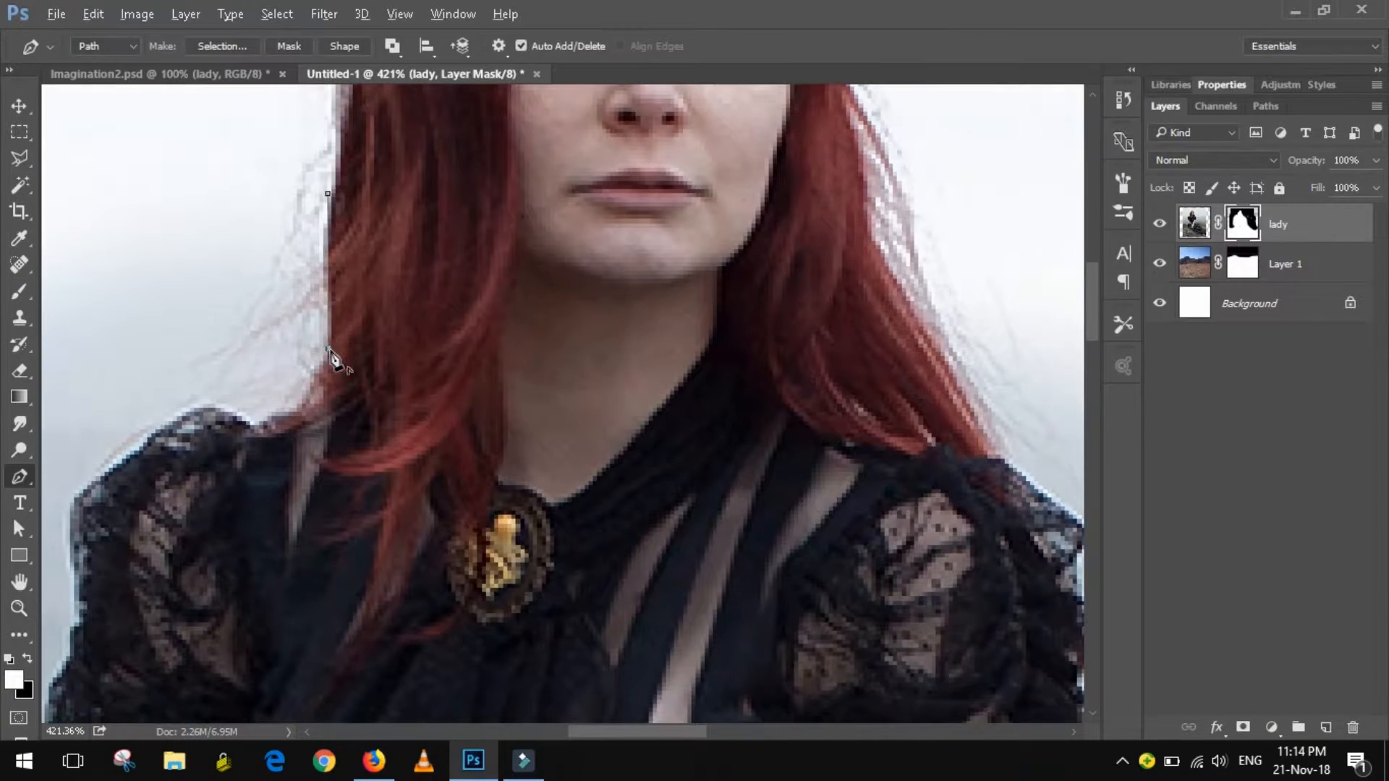
left_click(257, 426)
left_click(87, 488)
left_click_drag(94, 499, 342, 262)
left_click_drag(318, 426, 460, 309)
left_click(439, 398)
left_click_drag(511, 429, 484, 164)
left_click_drag(501, 479, 563, 334)
left_click(580, 385)
left_click(592, 422)
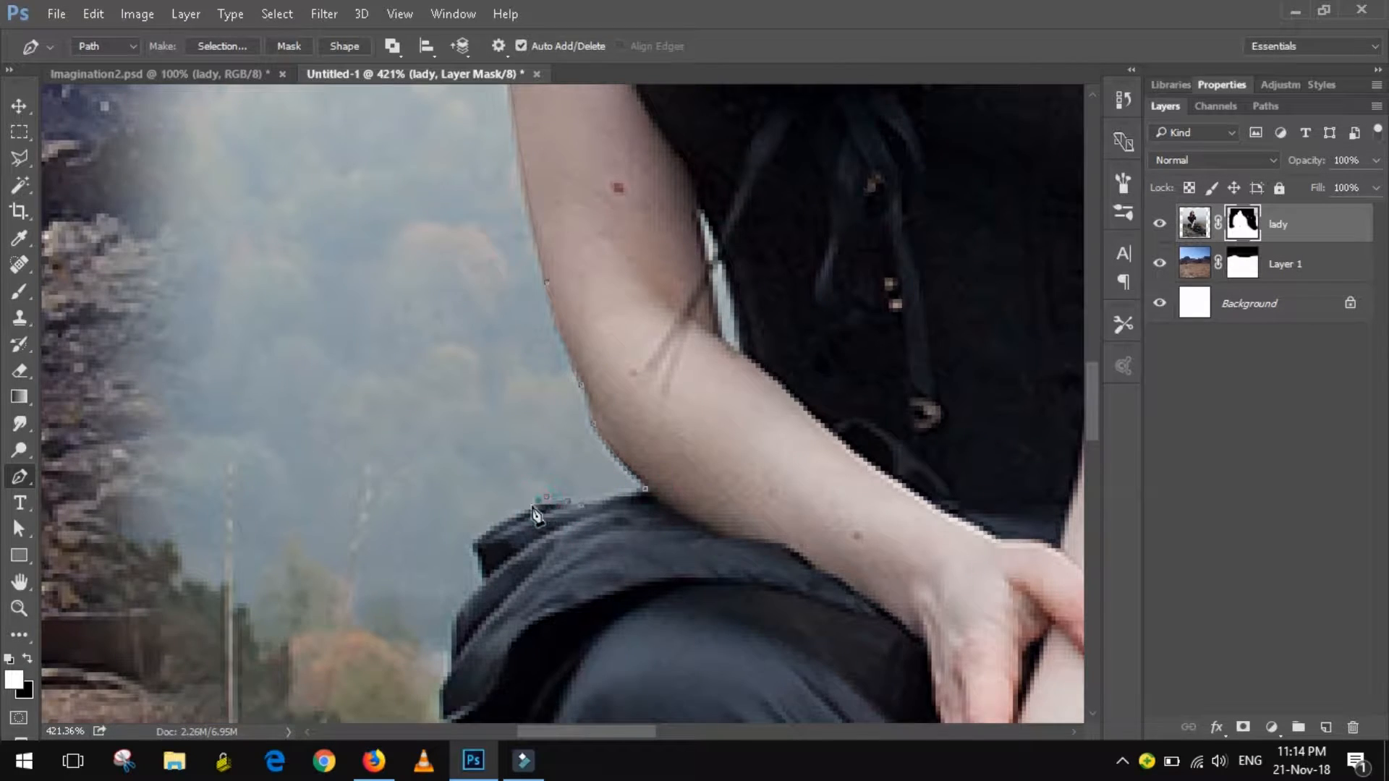
Continue the Pen path around the dress folds at her knee down to the hem beside the grass.
left_click(474, 543)
left_click(487, 577)
left_click_drag(486, 578, 683, 287)
left_click(654, 326)
left_click(654, 368)
left_click(724, 345)
left_click_drag(636, 394, 757, 346)
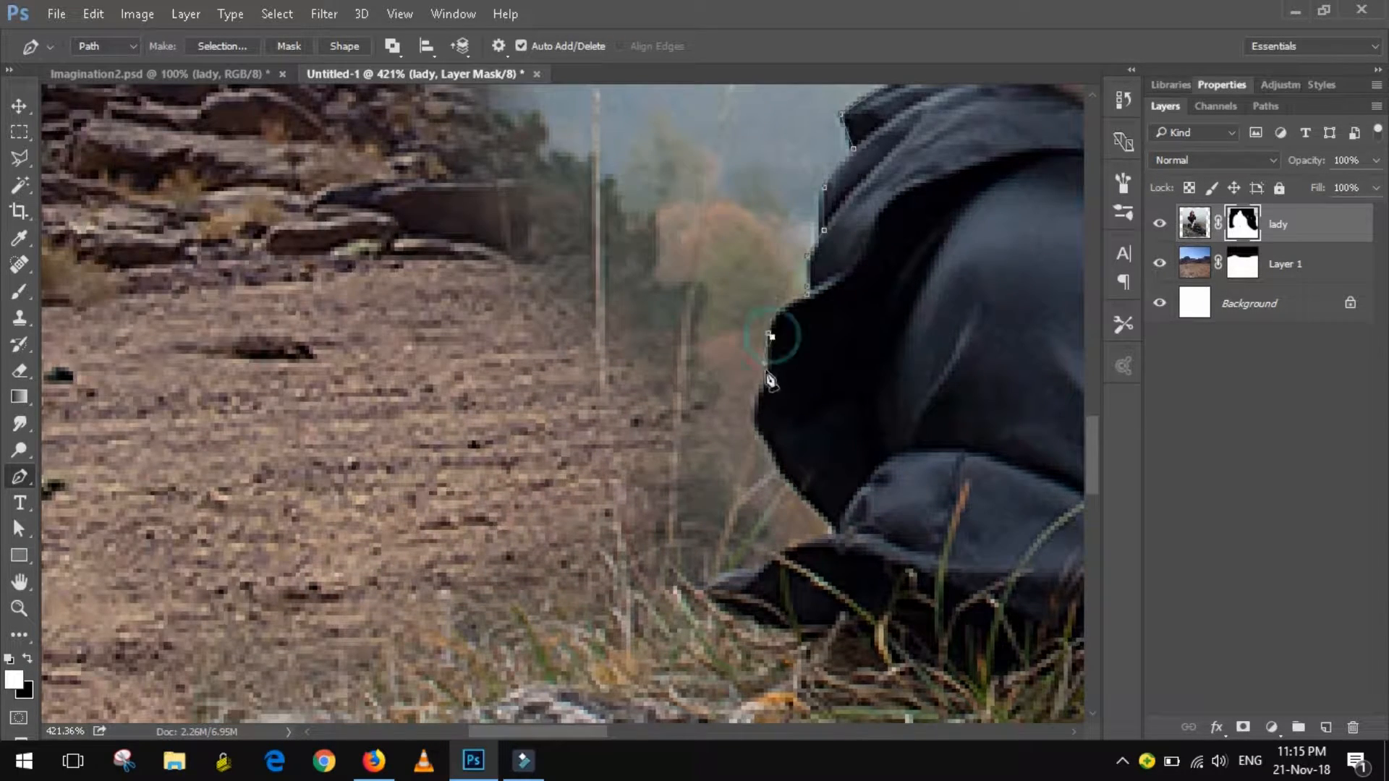
left_click(769, 443, "alt")
left_click(824, 535)
Close the path around the background left of the woman as a selection and reduce the brush size for masking.
left_click(311, 466)
left_click(753, 329)
left_click(797, 406)
left_click(866, 475)
left_click(881, 330)
key("ctrl+Return")
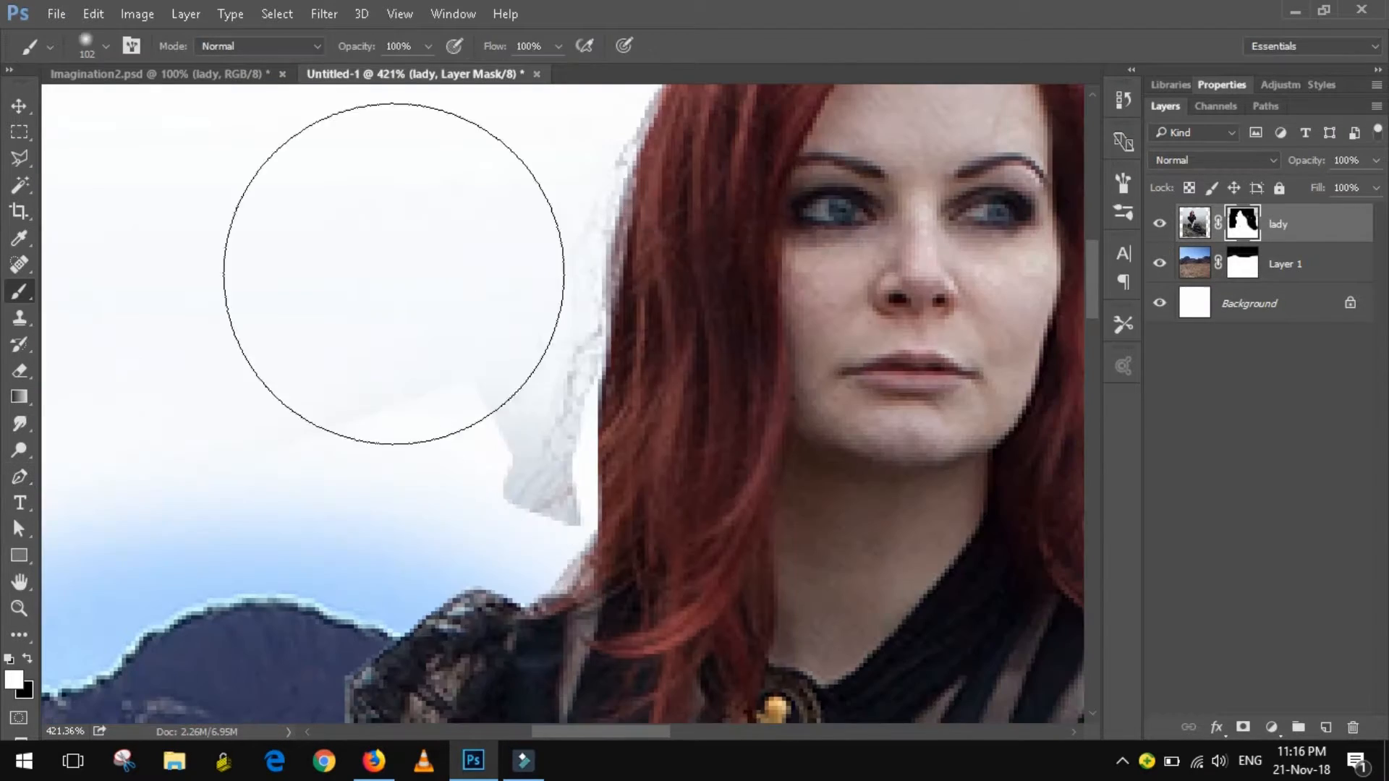
key("bracketleft")
key("bracketleft")
key("bracketleft")
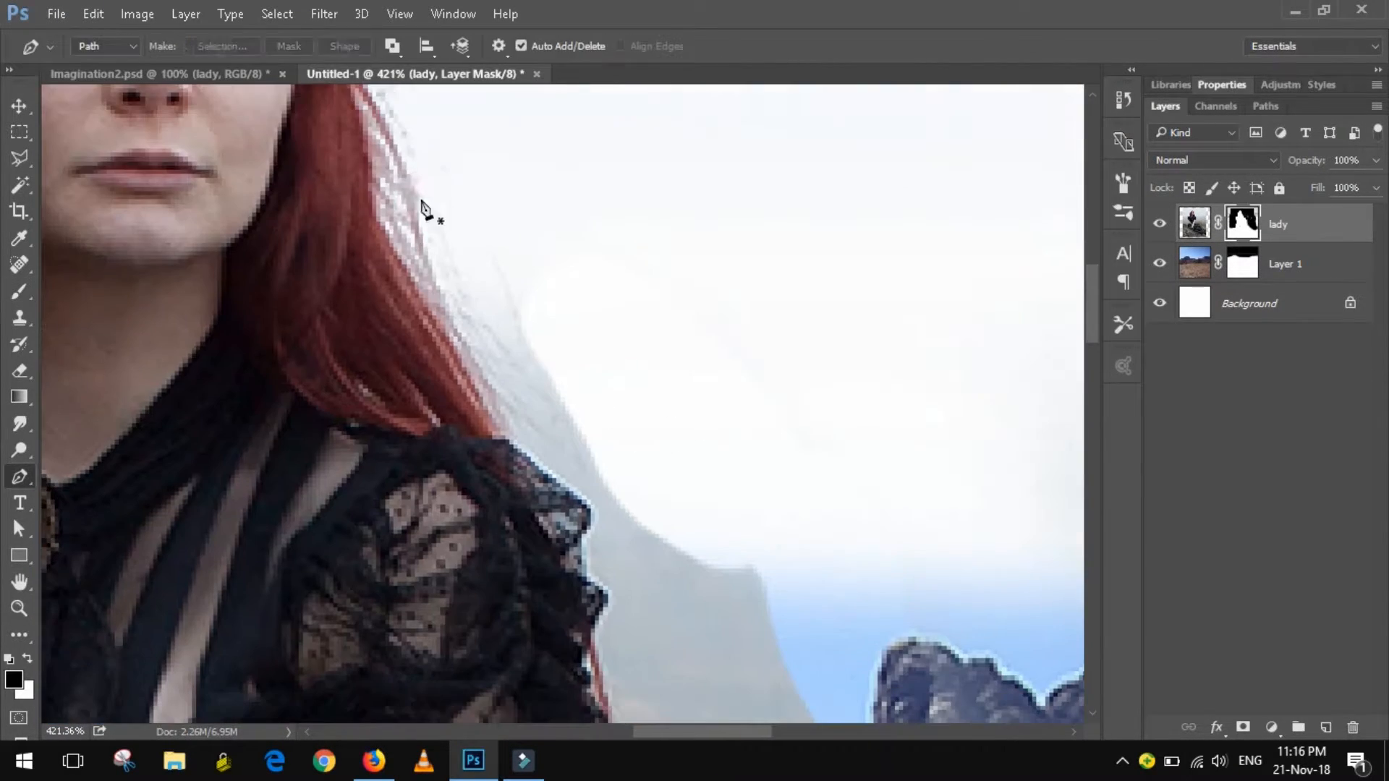
Trace a Pen path down the woman's other side, following her hair, lace sleeve and arm.
left_click(421, 200)
left_click(484, 372)
left_click(513, 439)
left_click(591, 500)
left_click(578, 539)
left_click(588, 577)
left_click_drag(592, 629, 573, 428)
left_click_drag(573, 429, 530, 489)
left_click_drag(579, 615, 579, 345)
left_click(585, 265)
left_click(578, 412)
left_click(557, 340)
Continue the path along the upper edge of the skirt and close it around the background right of the woman.
left_click_drag(510, 463, 629, 343)
left_click_drag(535, 564, 522, 217)
left_click(499, 220)
left_click(611, 360)
left_click(648, 389)
mouse_move(804, 391)
left_mouse_down()
mouse_move(899, 449)
mouse_move(533, 282)
left_mouse_up()
left_click_drag(688, 394, 366, 191)
left_click(434, 159)
left_click(464, 280)
left_click(597, 374)
left_click_drag(575, 457, 585, 456)
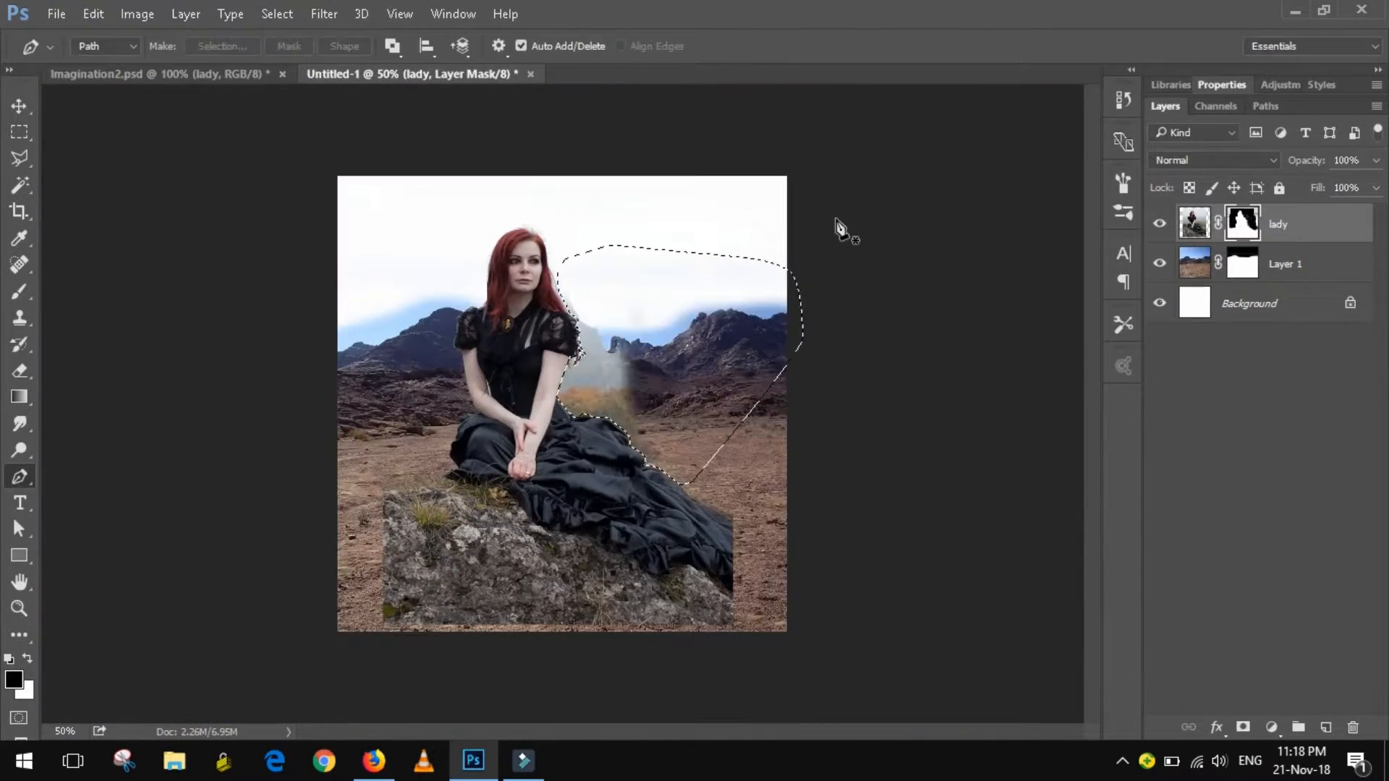
Move the lady to the canvas's lower-left area and extend the dress train with a copied section of fabric.
key("v")
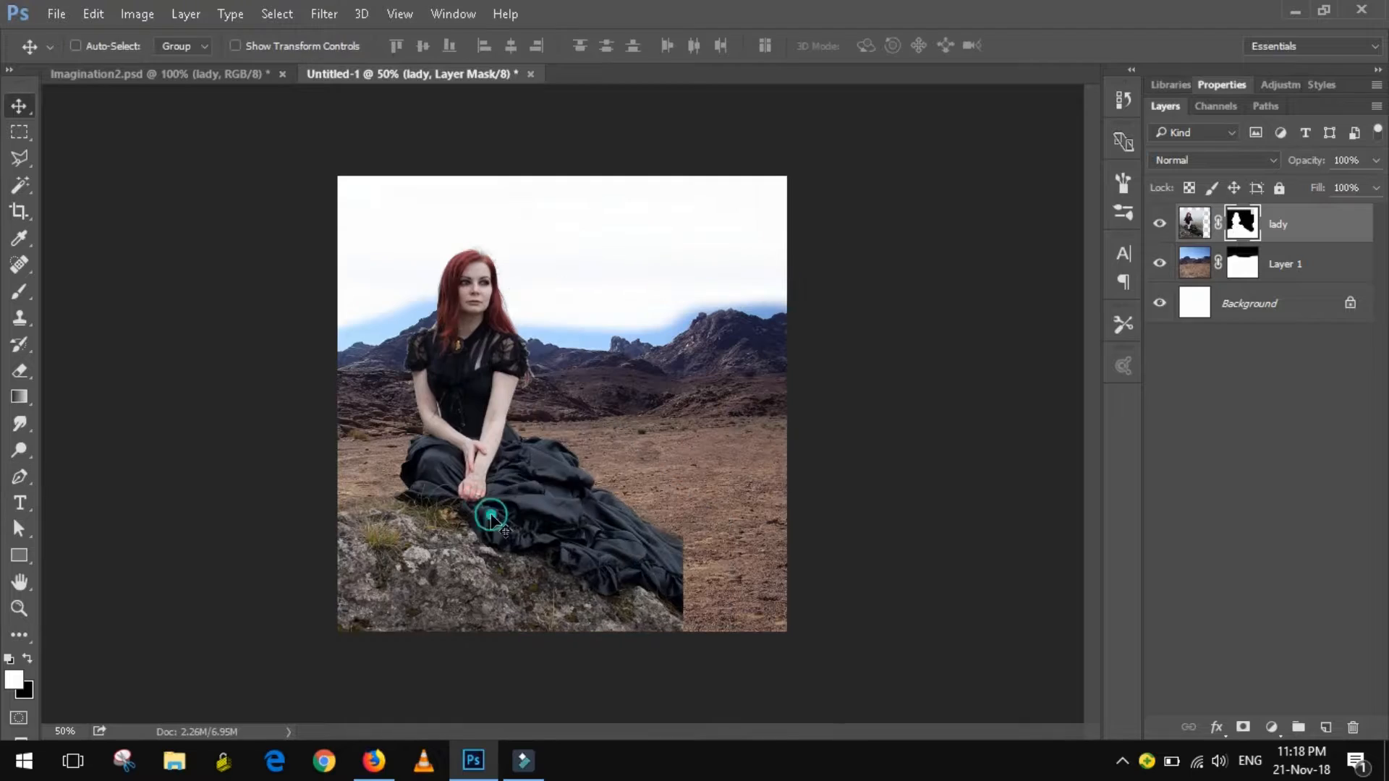
left_click(1194, 223)
left_click(20, 476)
left_click(630, 512)
left_click(639, 498)
left_click(93, 14)
left_click(186, 173)
left_click(19, 106)
mouse_move(637, 564)
left_mouse_down()
mouse_move(674, 589)
mouse_move(744, 595)
left_mouse_up()
Add a mask to the copied fabric piece and brush its edges away to blend it into the dress.
left_click(1243, 727)
key("z")
key("v")
left_click_drag(585, 554, 598, 558)
key("b")
key("x")
mouse_move(553, 672)
left_mouse_down()
mouse_move(651, 568)
mouse_move(531, 401)
left_mouse_up()
Duplicate the lady layer with its mask applied and merge the copy with the fabric extension layer.
left_click(1194, 264)
key("ctrl+j")
right_click(1241, 265)
left_click(1221, 332)
left_click(1286, 224, "ctrl")
key("ctrl+e")
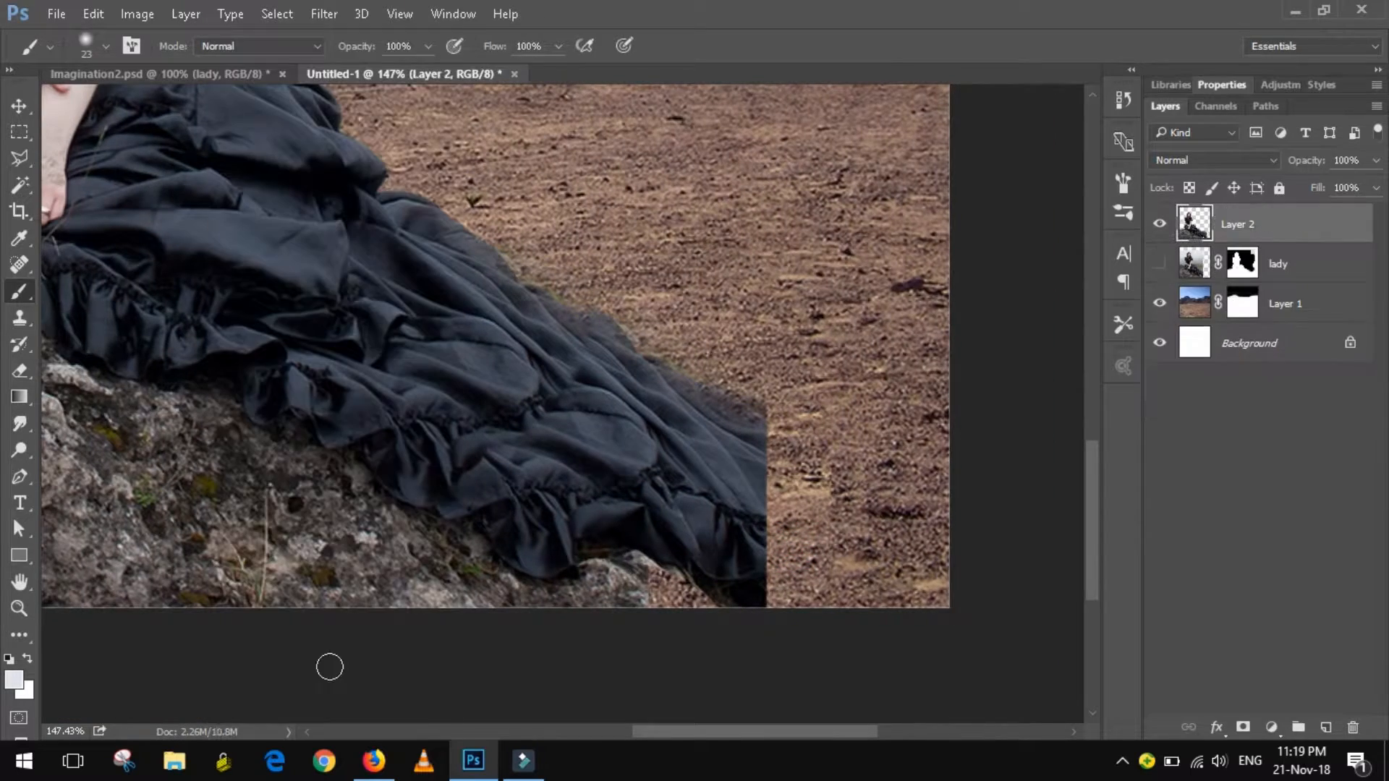
Copy a lassoed section of the dress train and place the pasted piece so the train reaches the canvas's right edge.
left_click(20, 160)
mouse_move(449, 226)
left_mouse_down()
mouse_move(557, 600)
mouse_move(451, 223)
left_mouse_up()
left_click(93, 17)
left_click(153, 164)
key("ctrl+v")
left_click(20, 106)
mouse_move(536, 430)
left_mouse_down()
mouse_move(727, 528)
mouse_move(721, 546)
left_mouse_up()
Soften the pasted fabric's edges with the Eraser and merge it into the lady layer below.
key("e")
right_click(598, 233)
left_click_drag(561, 499, 620, 425)
left_click_drag(753, 413, 934, 532)
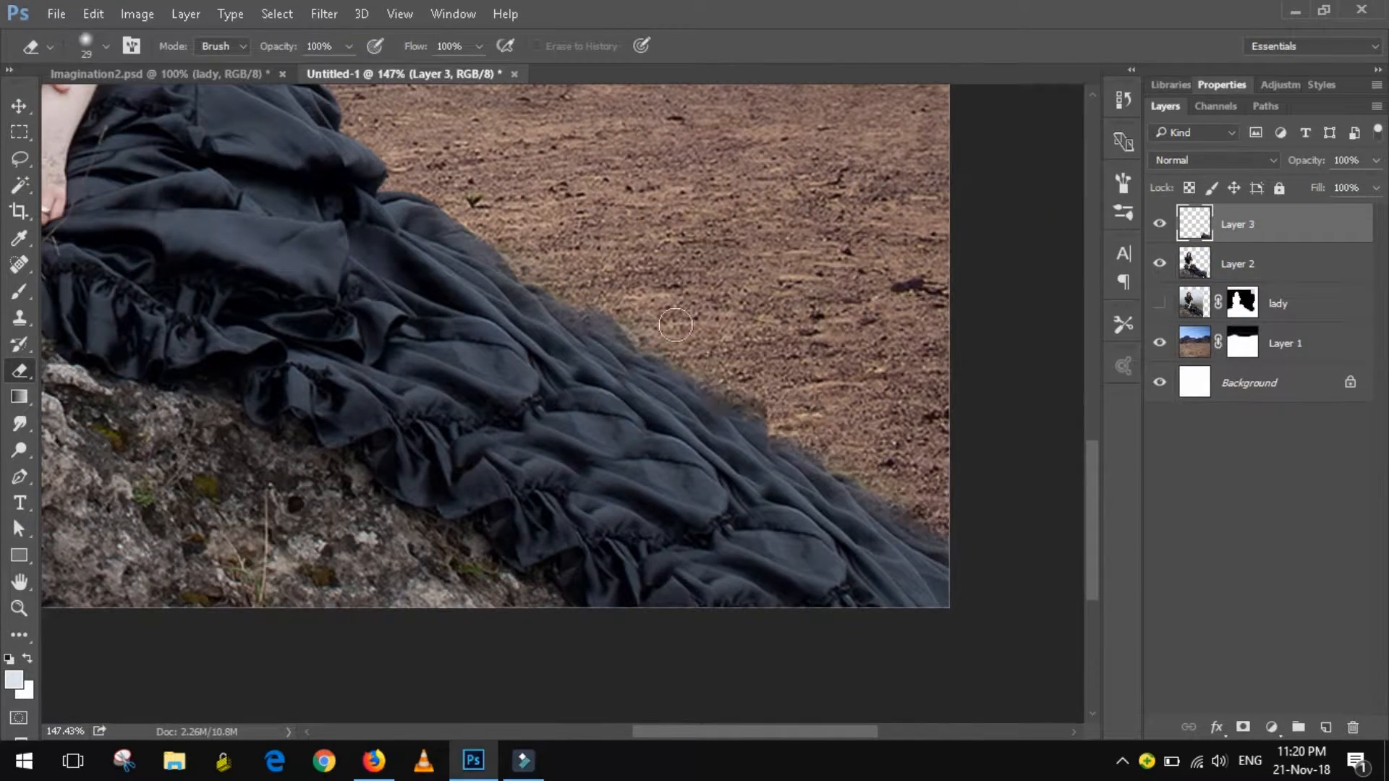
key("ctrl+e")
key("z")
right_click(410, 233)
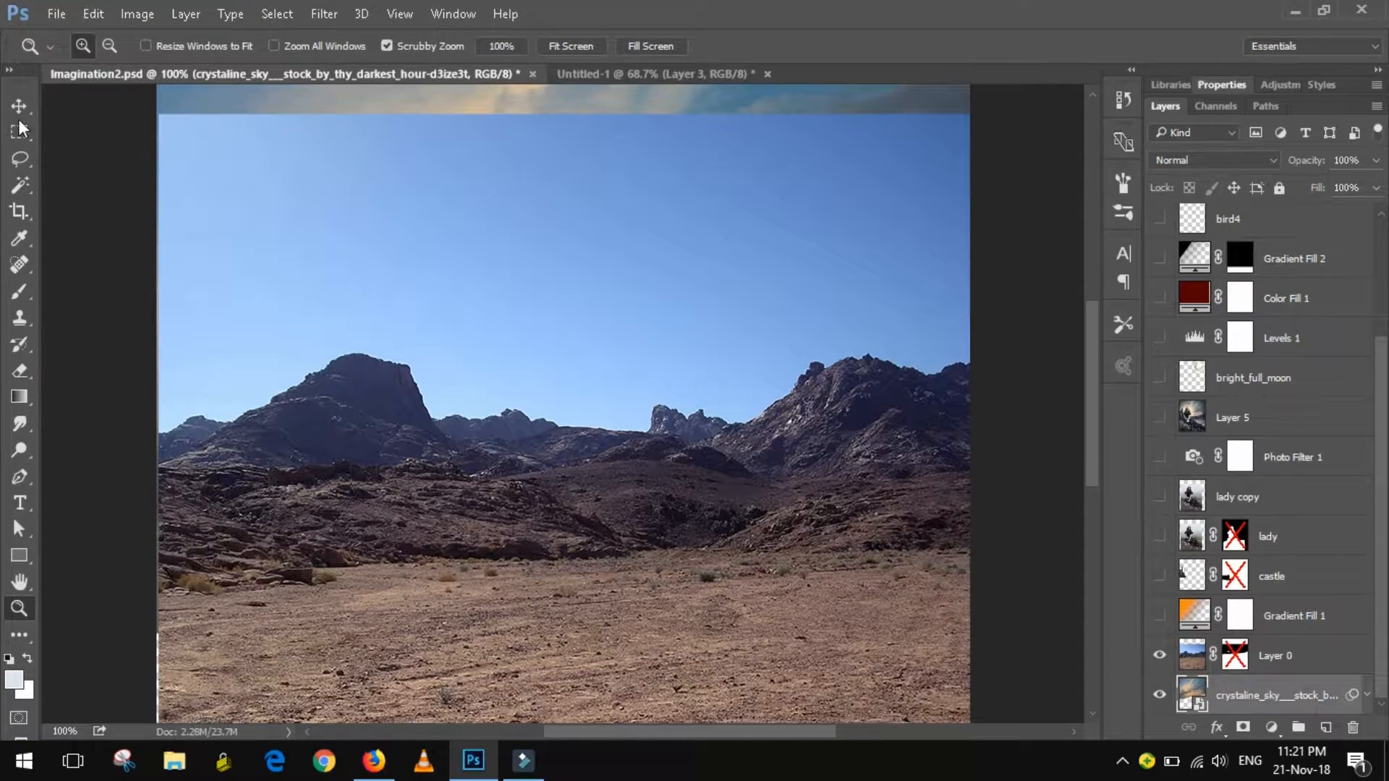
Hide the desert layer in Imagination2.psd and copy the crystaline_sky layer into the composite document.
left_click(24, 110)
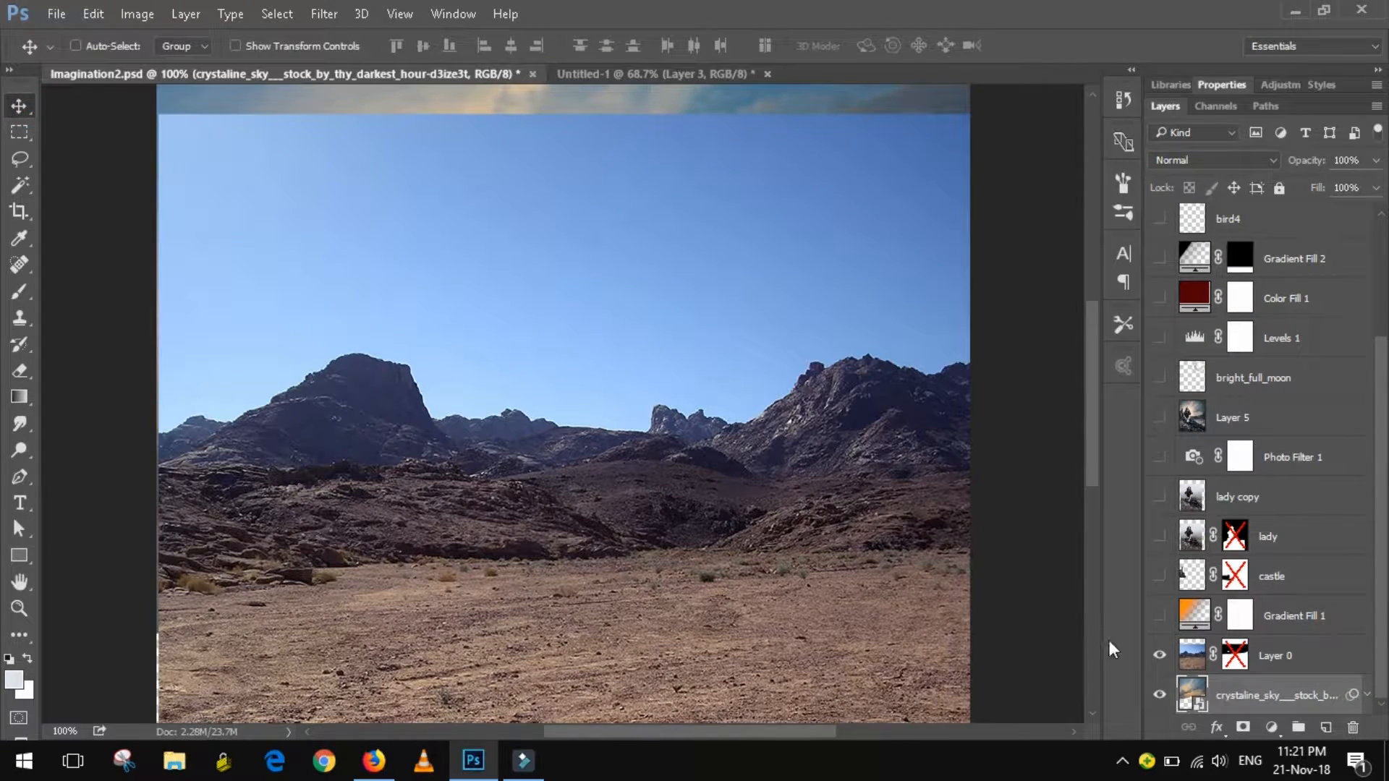
left_click(1160, 656)
left_click_drag(550, 210, 592, 143)
left_click_drag(680, 224, 688, 240)
Move the sky layer beneath the desert layer and position the clouds to fill the area behind the mountains.
left_click_drag(1299, 233, 1307, 353)
left_click_drag(667, 230, 662, 187)
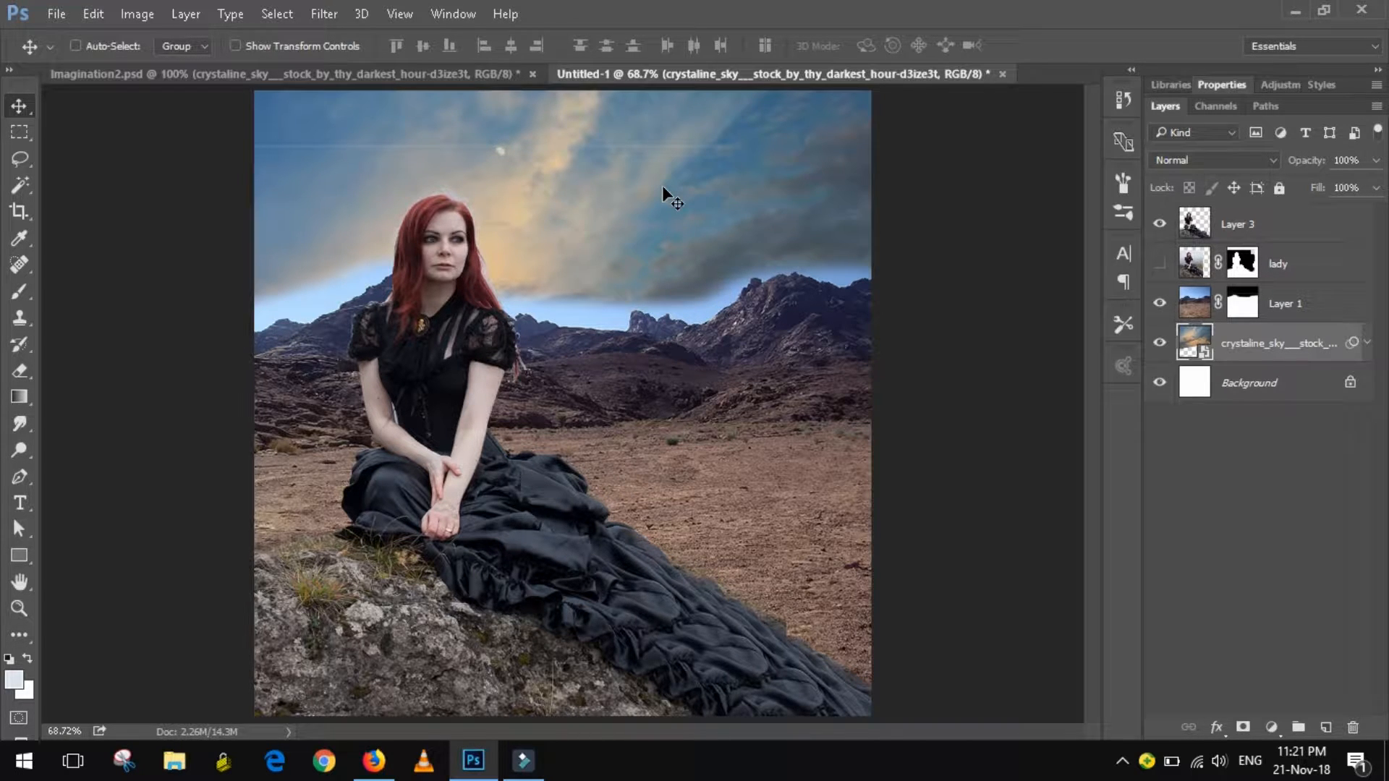
mouse_move(662, 187)
left_mouse_down()
mouse_move(654, 167)
mouse_move(654, 185)
left_mouse_up()
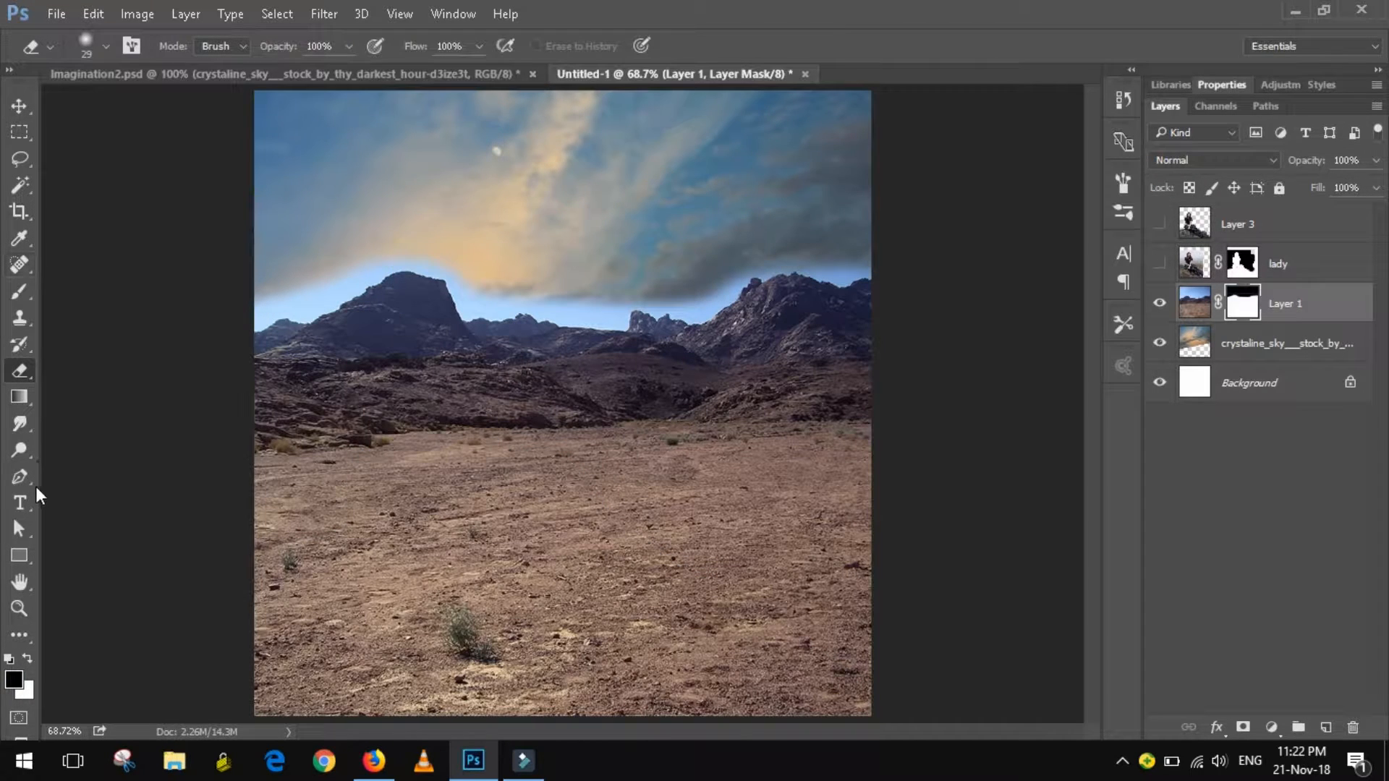
Trace a Pen tool path along the mountain ridge line from the canvas's left edge to its right edge.
left_click(20, 476)
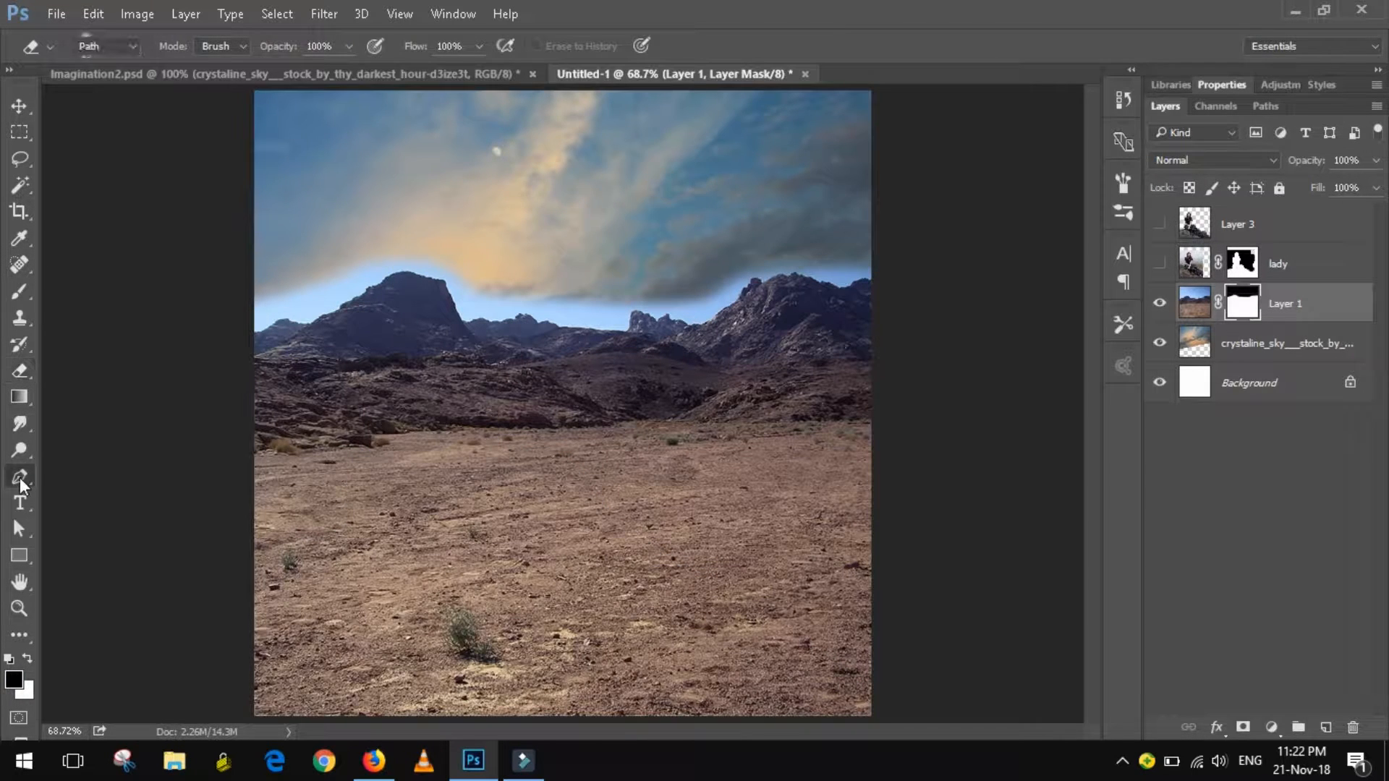
left_click(254, 330)
left_click(296, 320)
left_click(303, 321)
left_click(314, 320)
left_click(327, 314)
left_click(335, 308)
left_click(344, 303)
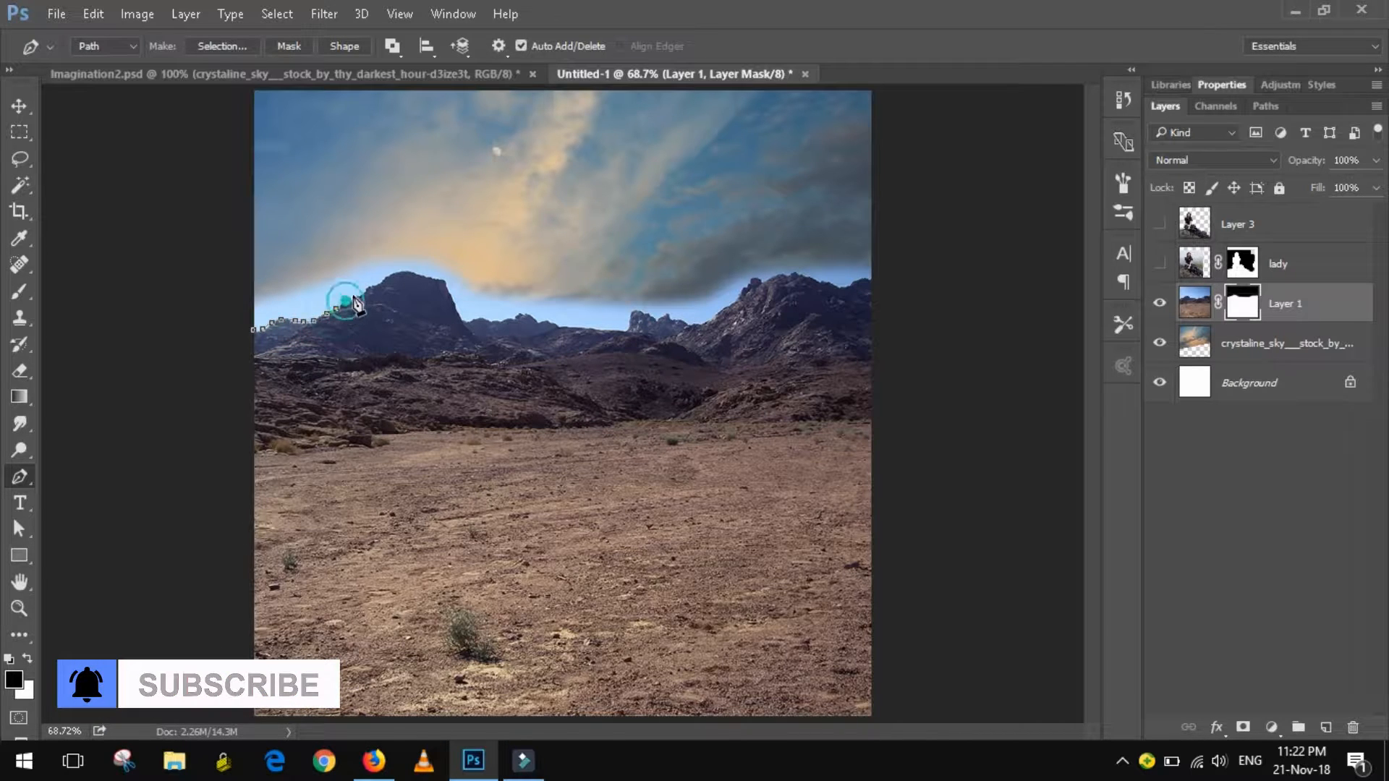
left_click(354, 296)
left_click(364, 291)
left_click(373, 287)
left_click(383, 284)
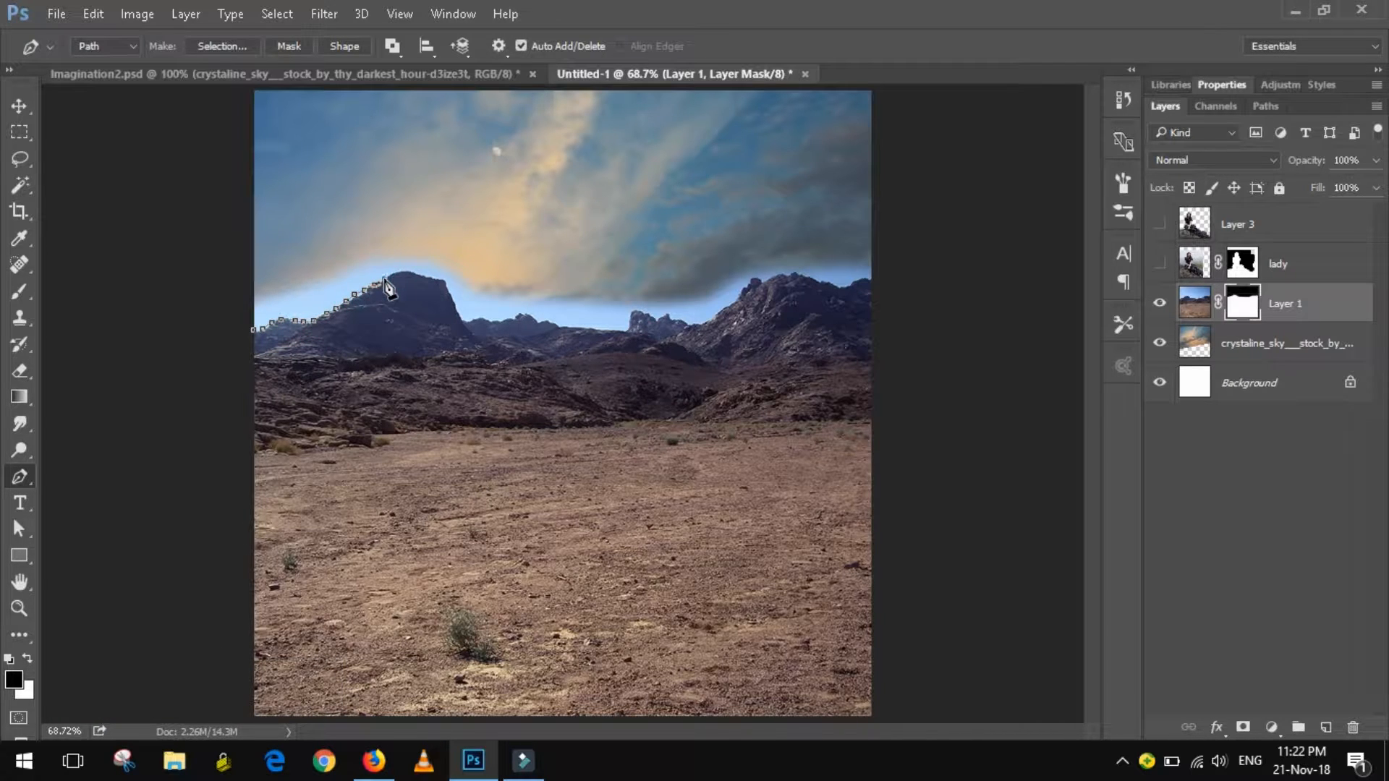
left_click(400, 271)
left_click(413, 272)
left_click(426, 274)
left_click(439, 277)
left_click(452, 287)
left_click(456, 302)
left_click(465, 318)
left_click(472, 319)
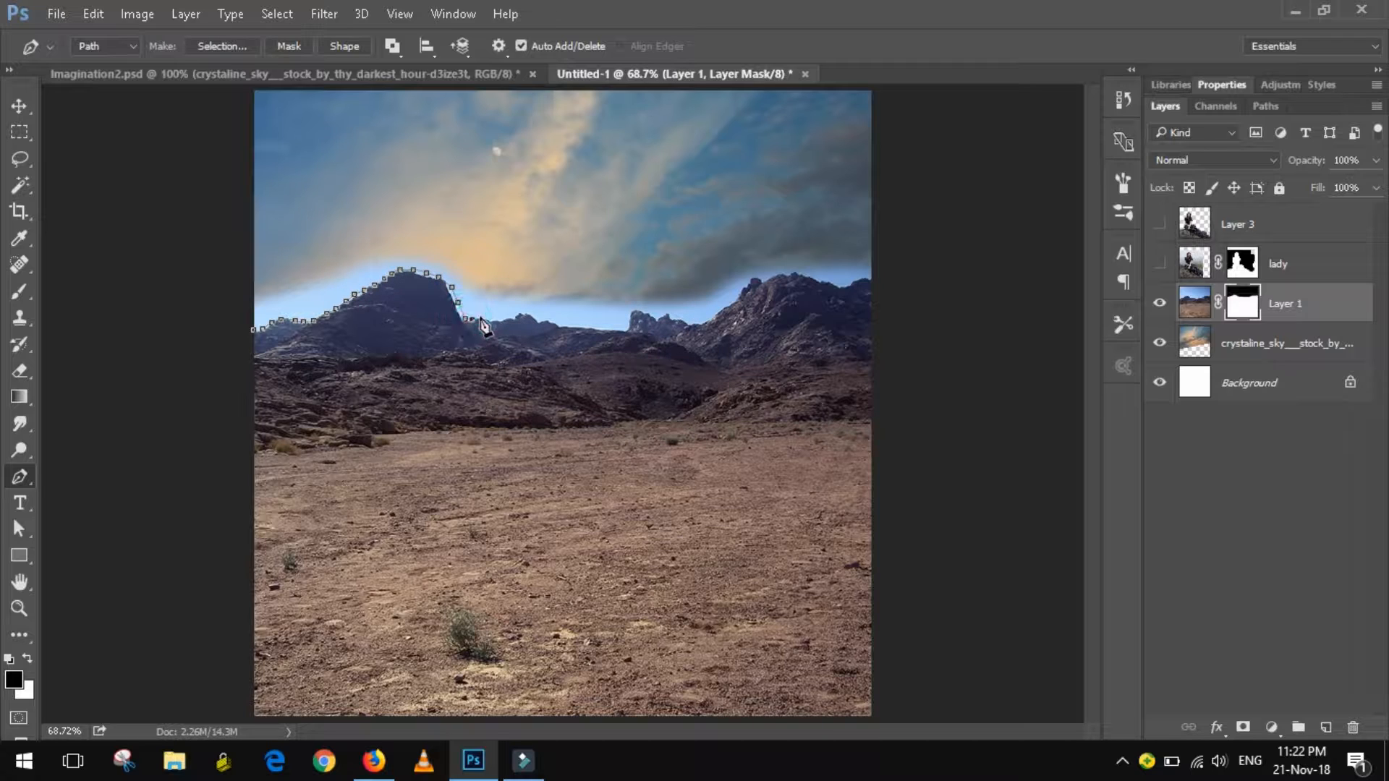
left_click(501, 316)
left_click(522, 311)
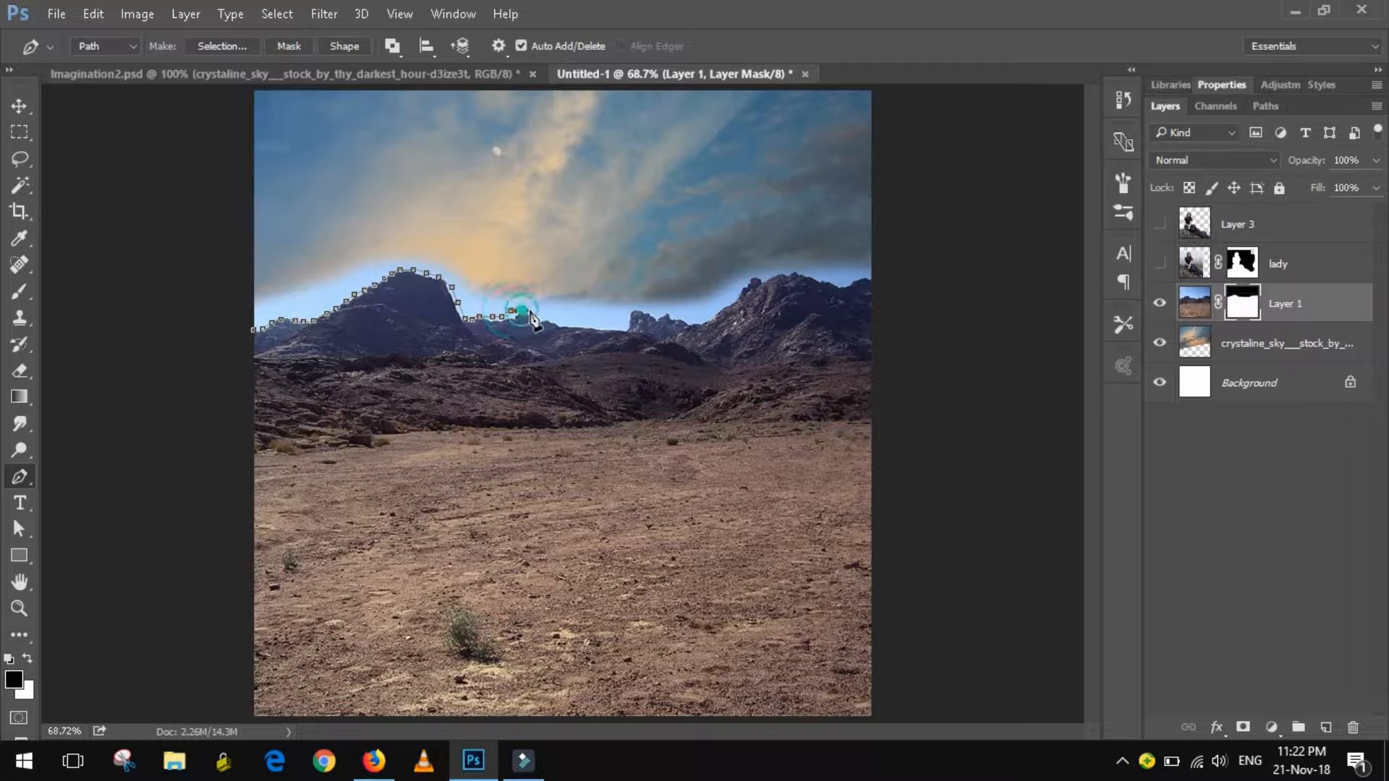
left_click(579, 324)
left_click(612, 330)
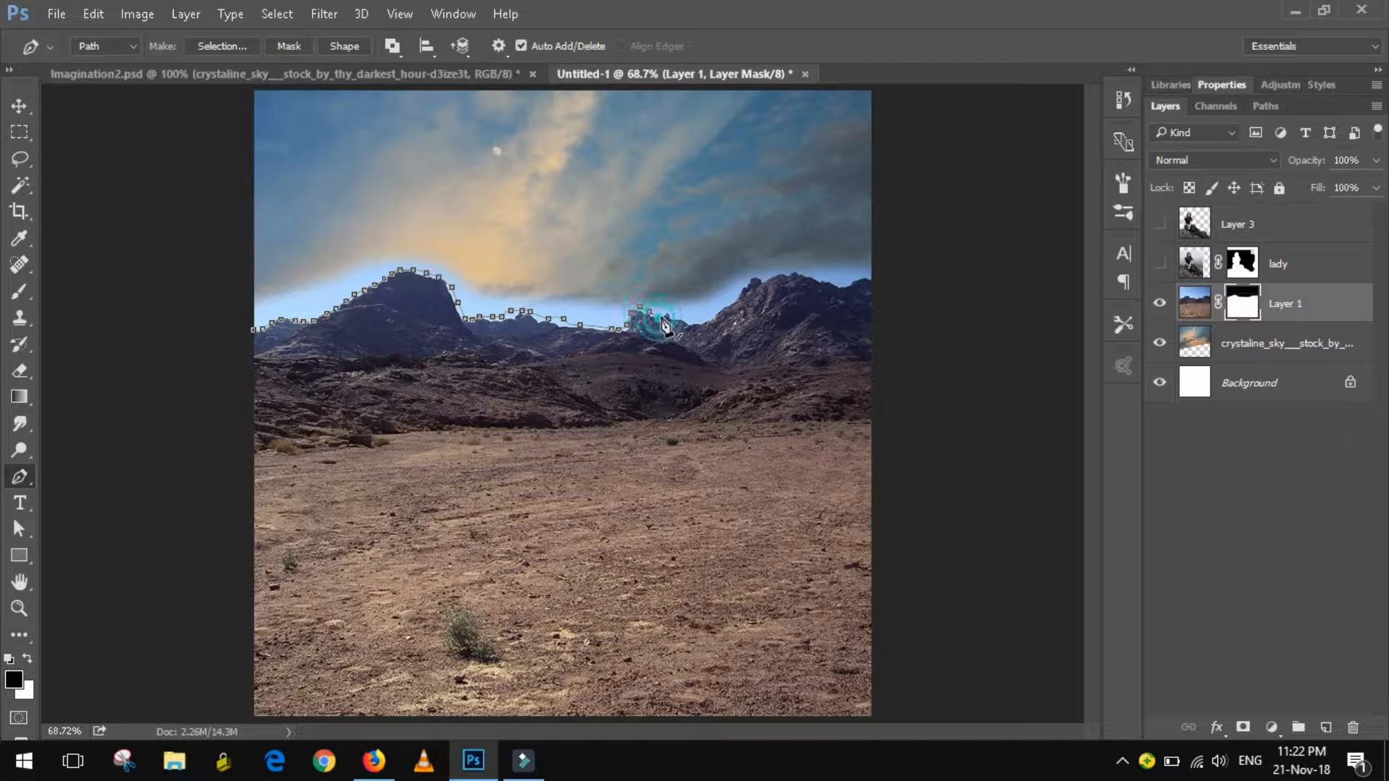
left_click(688, 317)
left_click(697, 320)
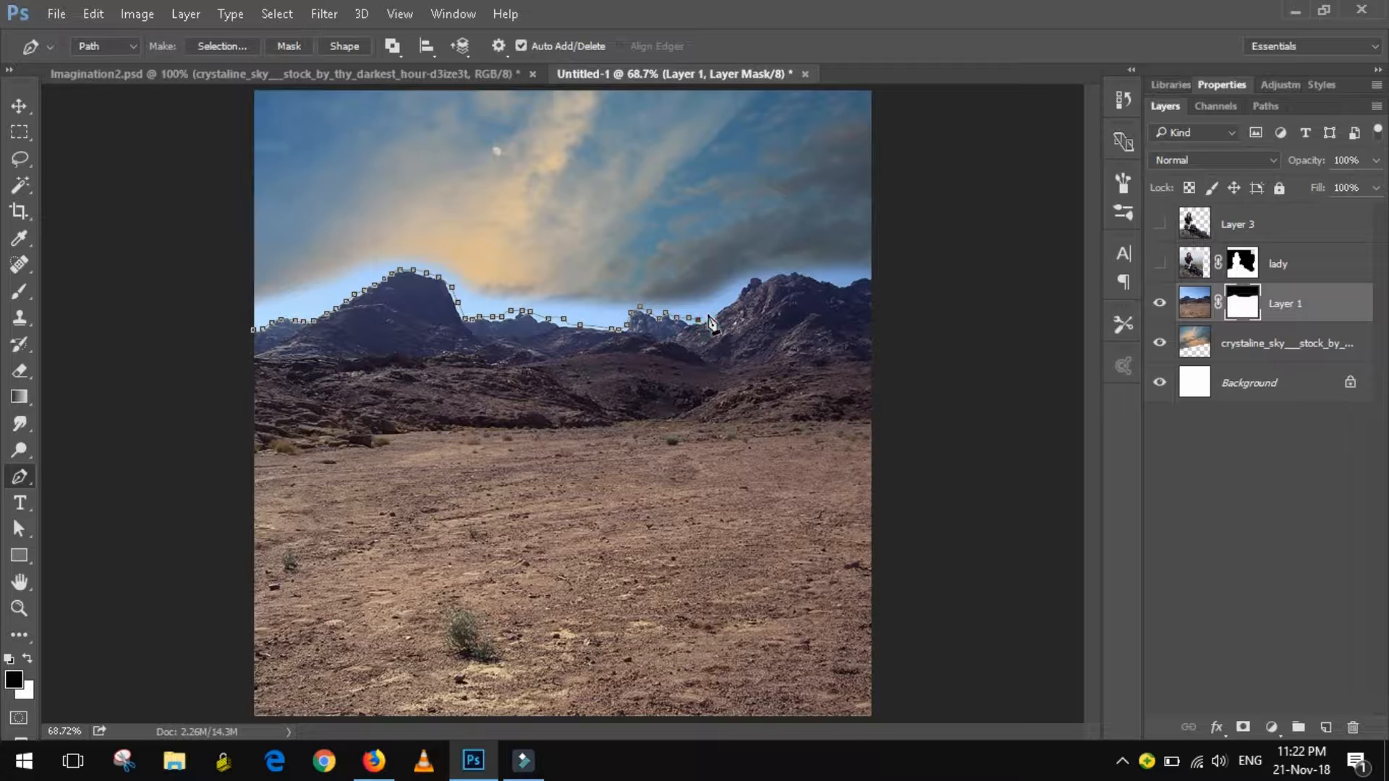
left_click(762, 274)
left_click(787, 272)
left_click(882, 278)
Close the path through the sky above the mountains and mask out the enclosed area of Layer 1 using a selection feathered 0.1 pixels.
left_click_drag(872, 228, 825, 211)
left_click_drag(309, 132, 267, 141)
left_click_drag(165, 307, 175, 316)
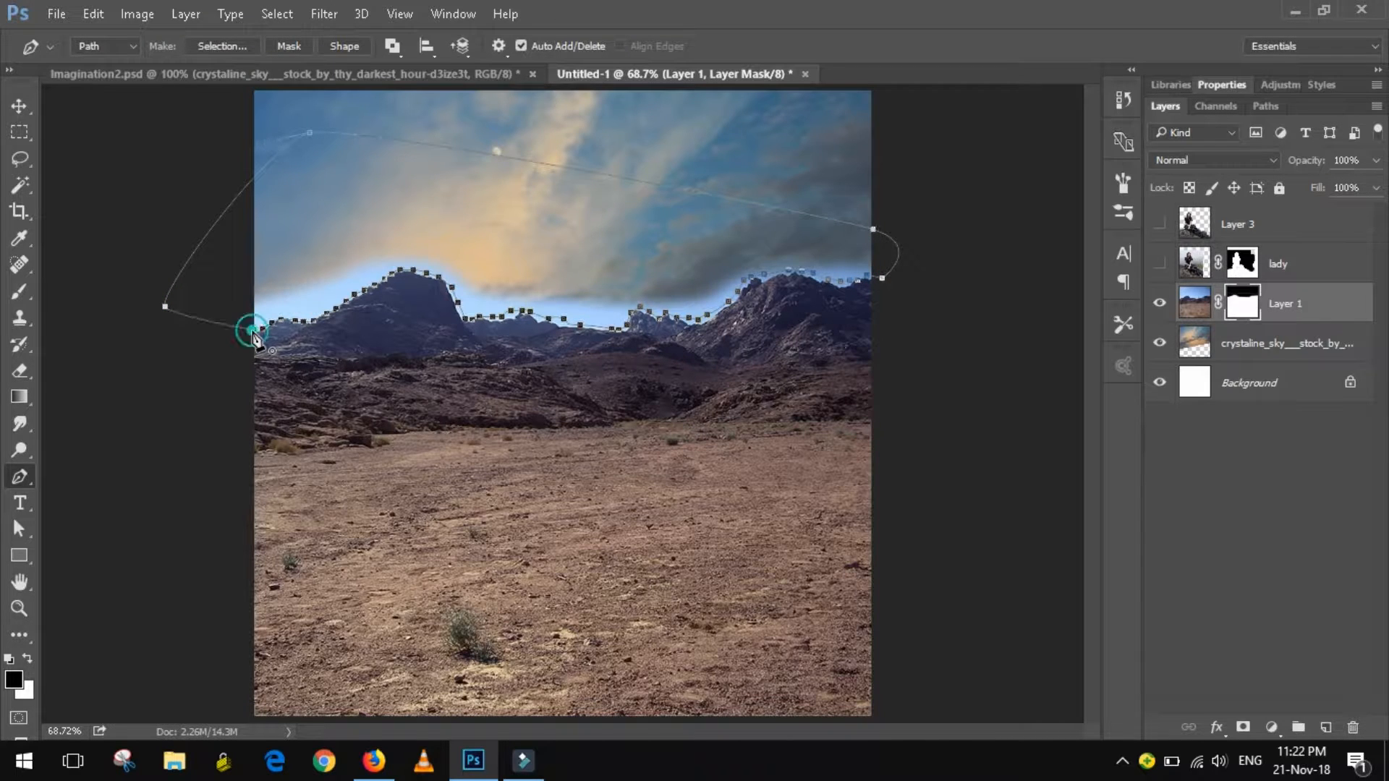
right_click(252, 333)
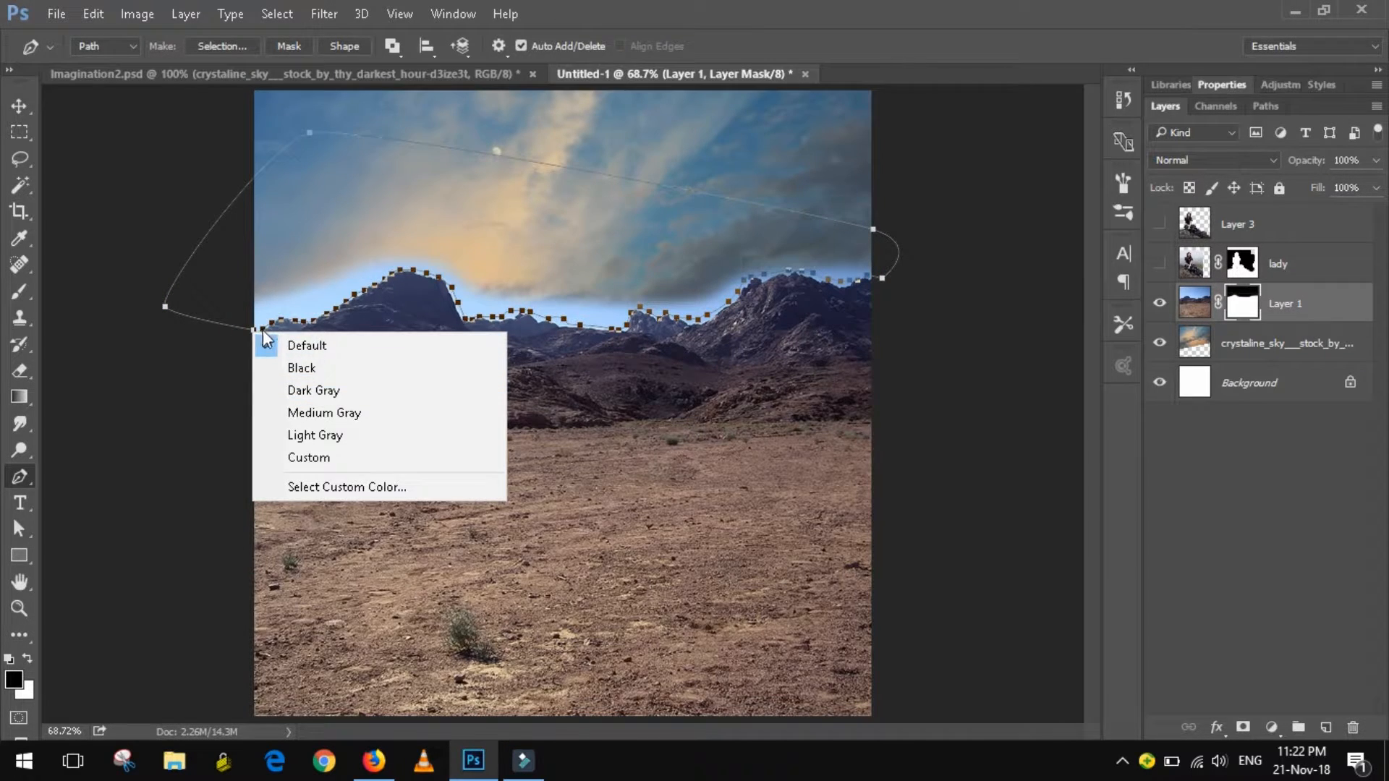
right_click(263, 322)
left_click(326, 312)
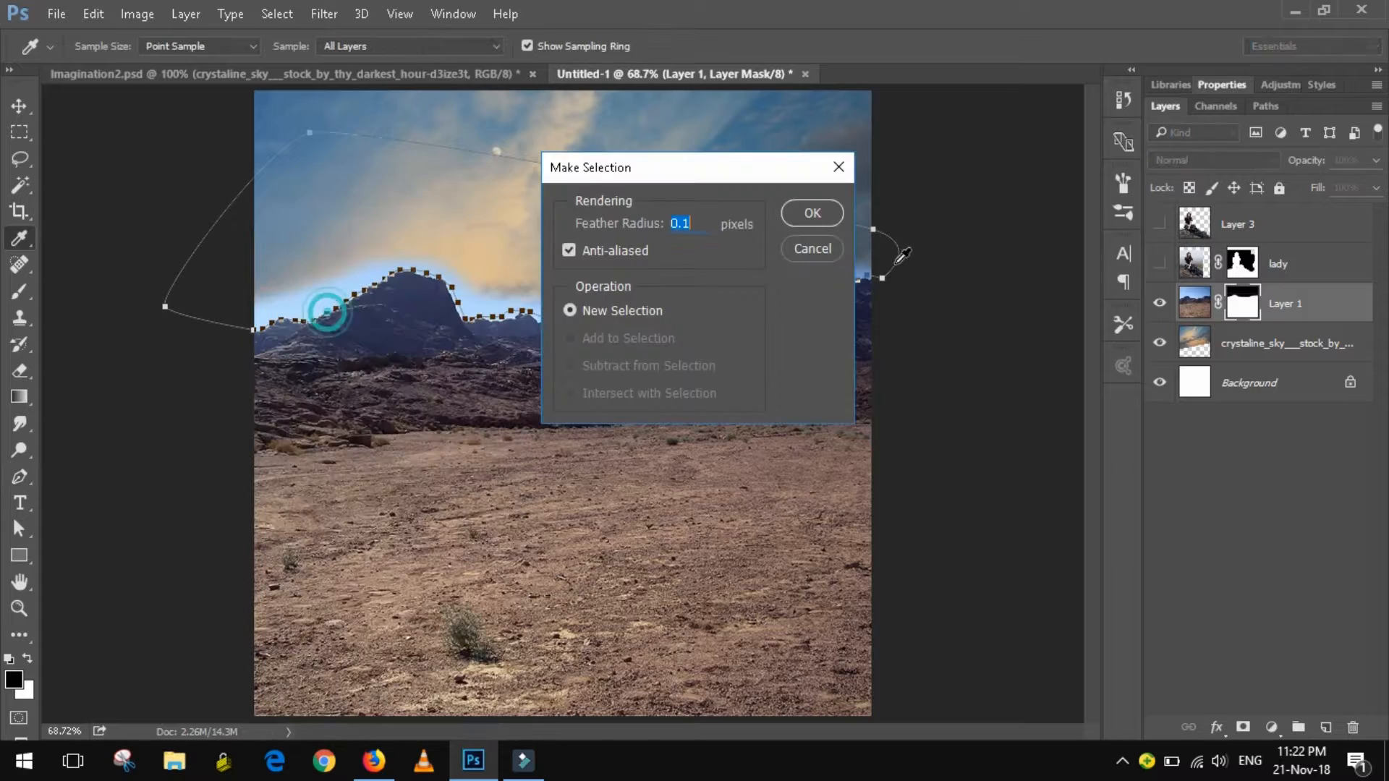
left_click(839, 214)
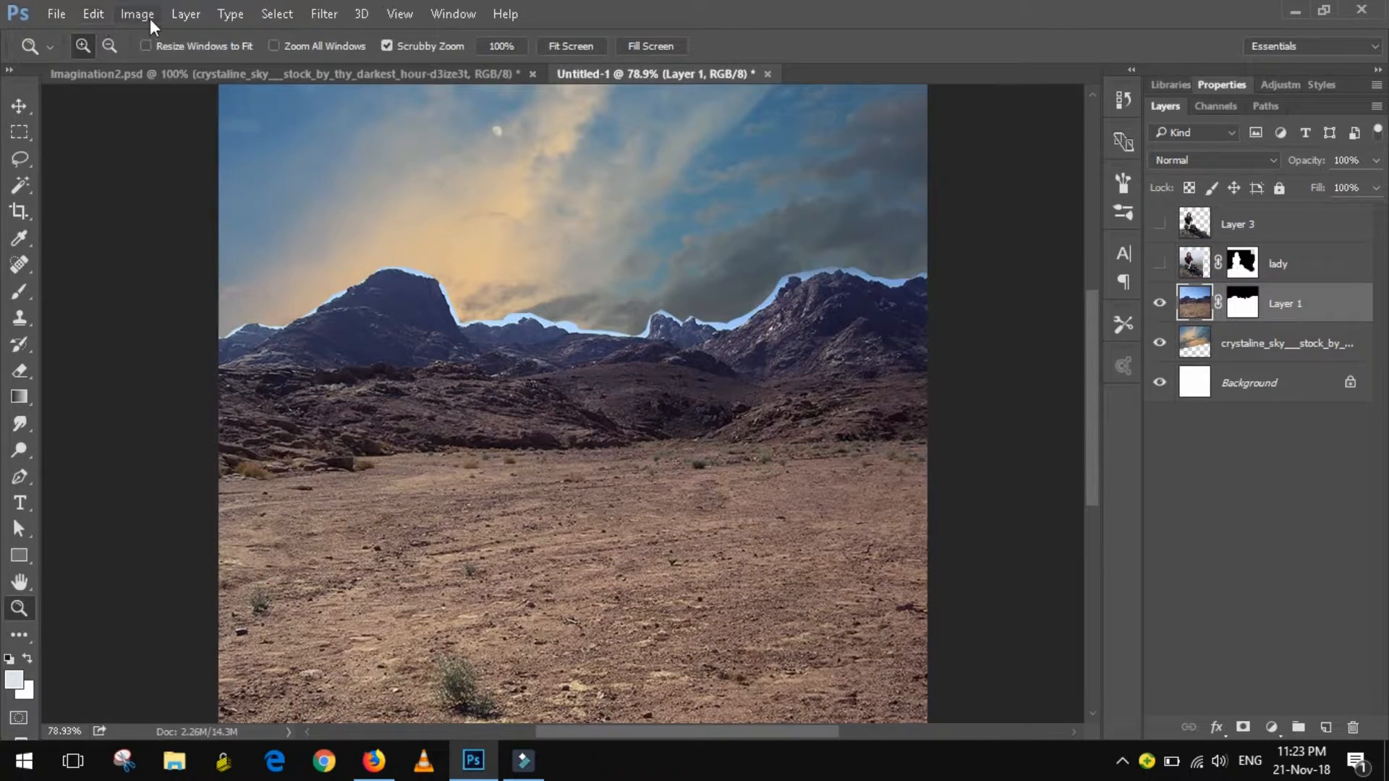
Apply a Color Balance adjustment to the desert image on Layer 1, with midtone levels 0, -1 and -3.
left_click(149, 19)
mouse_move(217, 65)
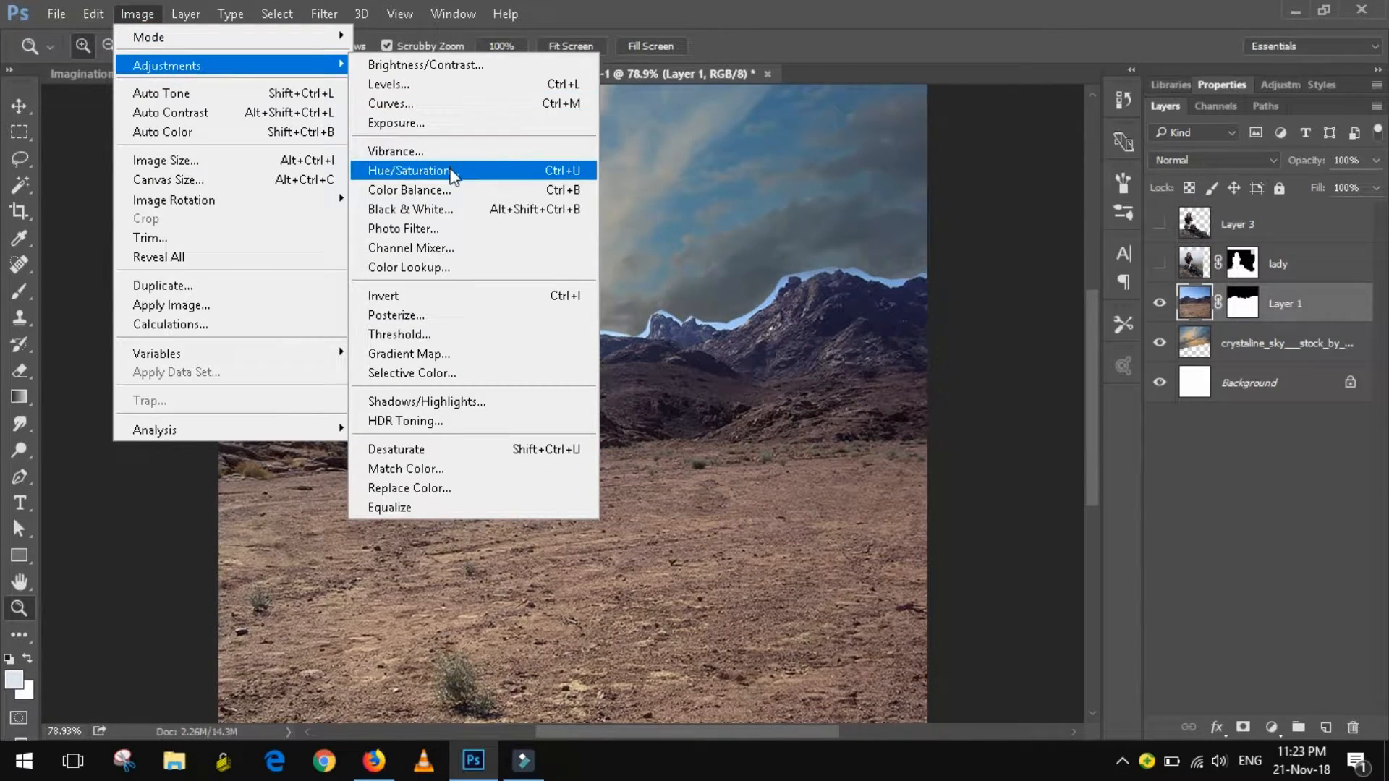
left_click(449, 190)
left_click_drag(976, 54, 1209, 70)
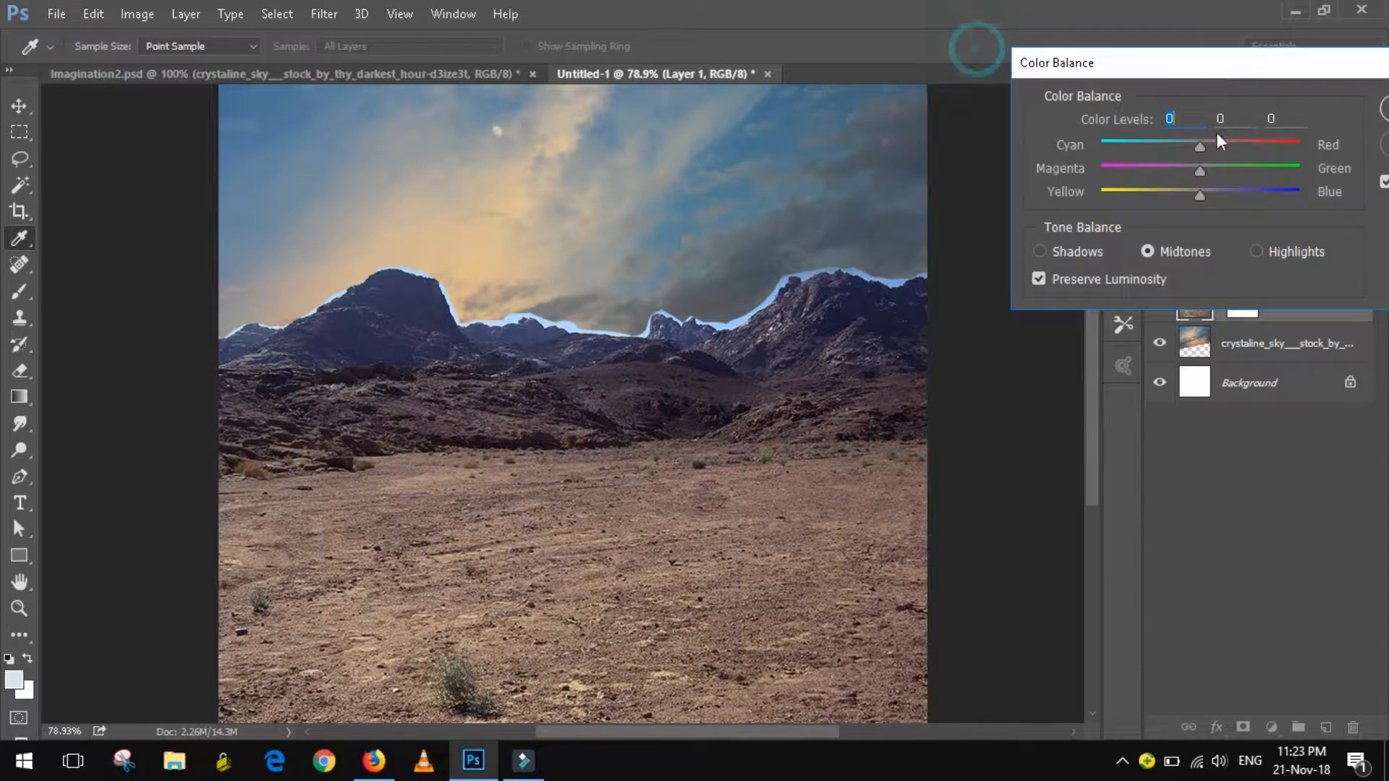
mouse_move(1201, 197)
left_mouse_down()
mouse_move(1221, 193)
mouse_move(1172, 192)
mouse_move(1196, 195)
mouse_move(1181, 171)
mouse_move(1199, 170)
left_mouse_up()
left_click_drag(1153, 79, 721, 30)
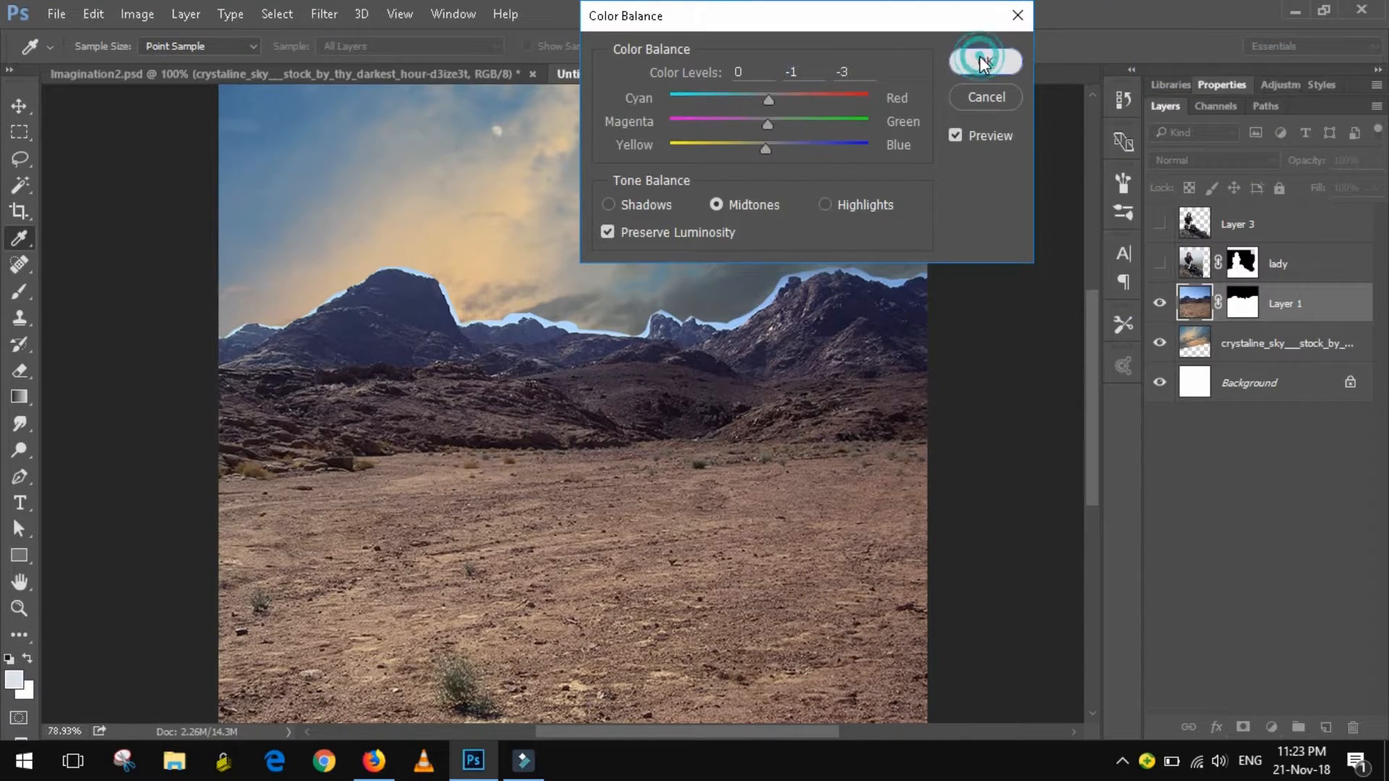
left_click(984, 58)
Load Layer 1's mask as a selection and contract it by a few pixels.
key("z")
left_click(1245, 307, "ctrl")
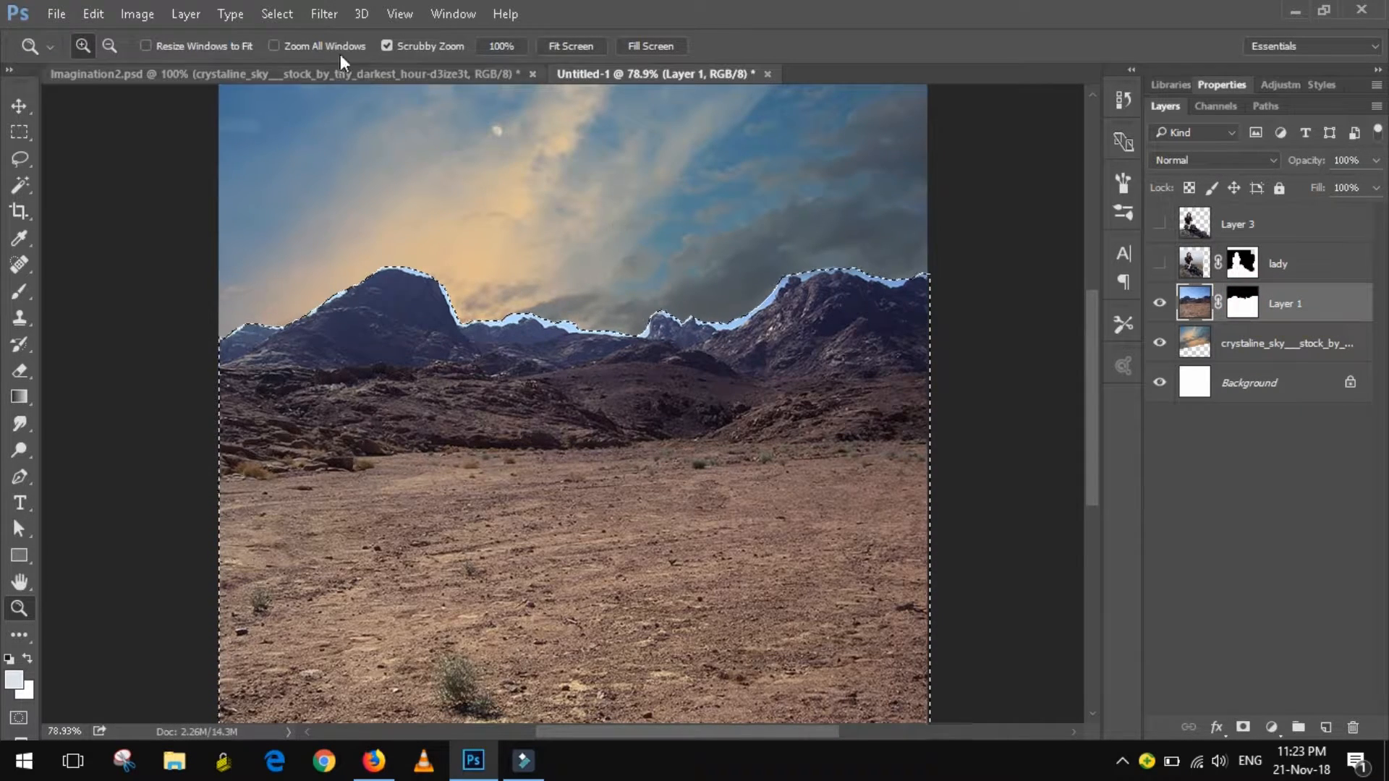
left_click(279, 15)
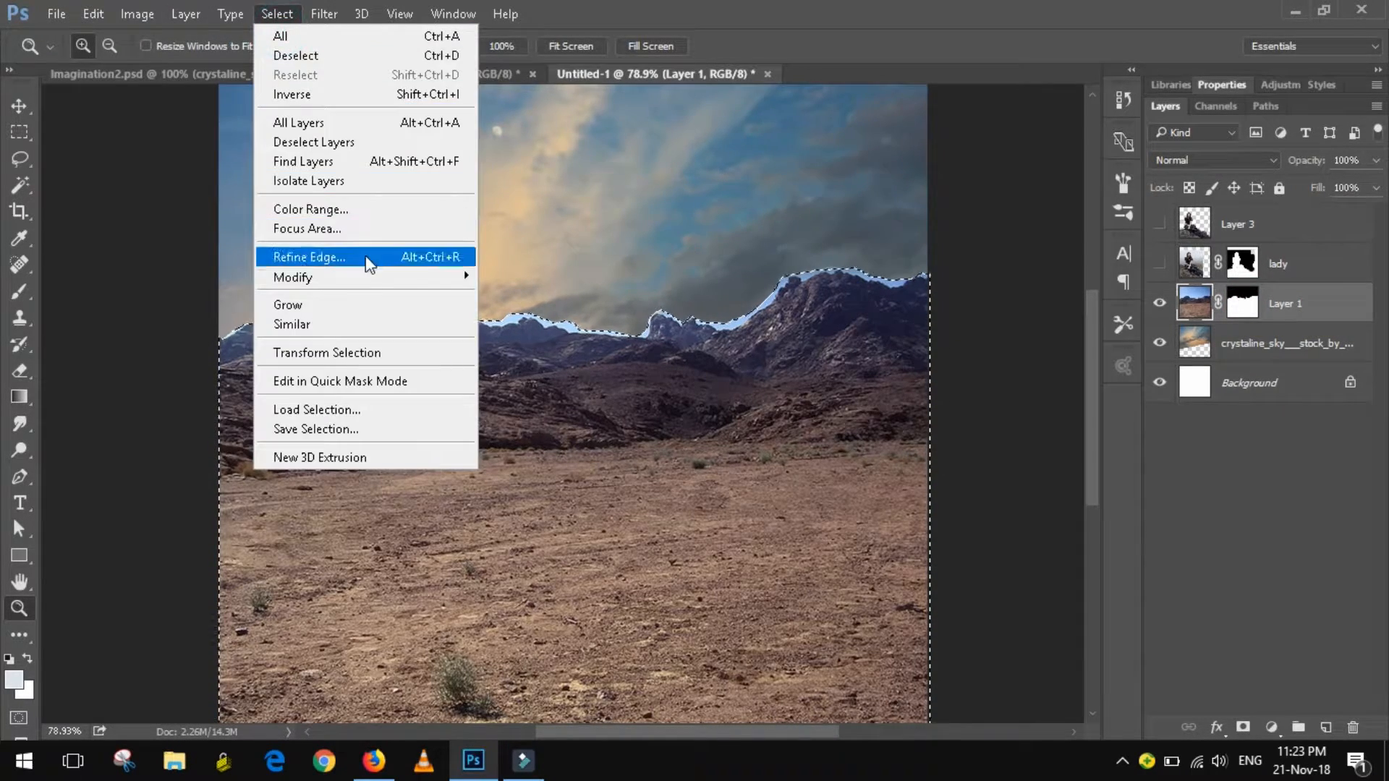
left_click(372, 277)
left_click(558, 337)
type("5")
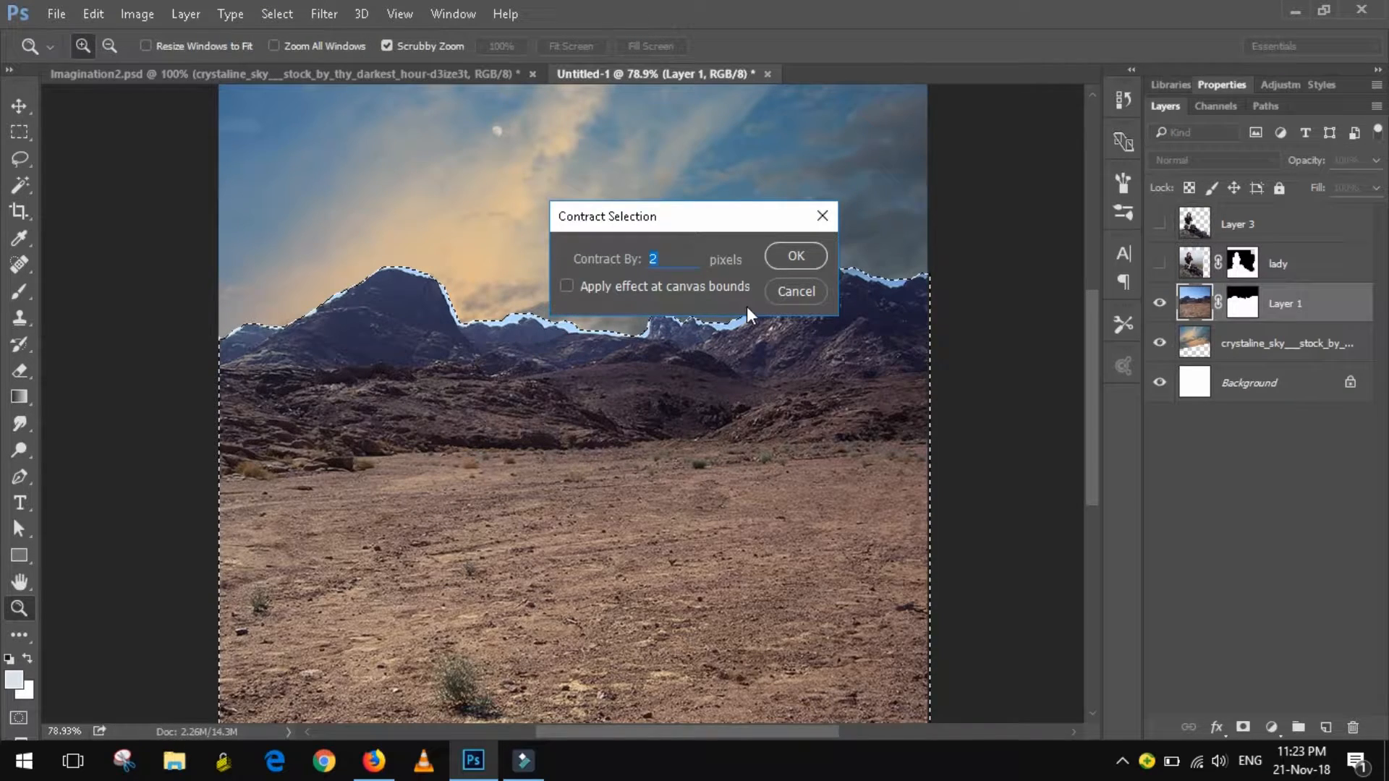
key("Return")
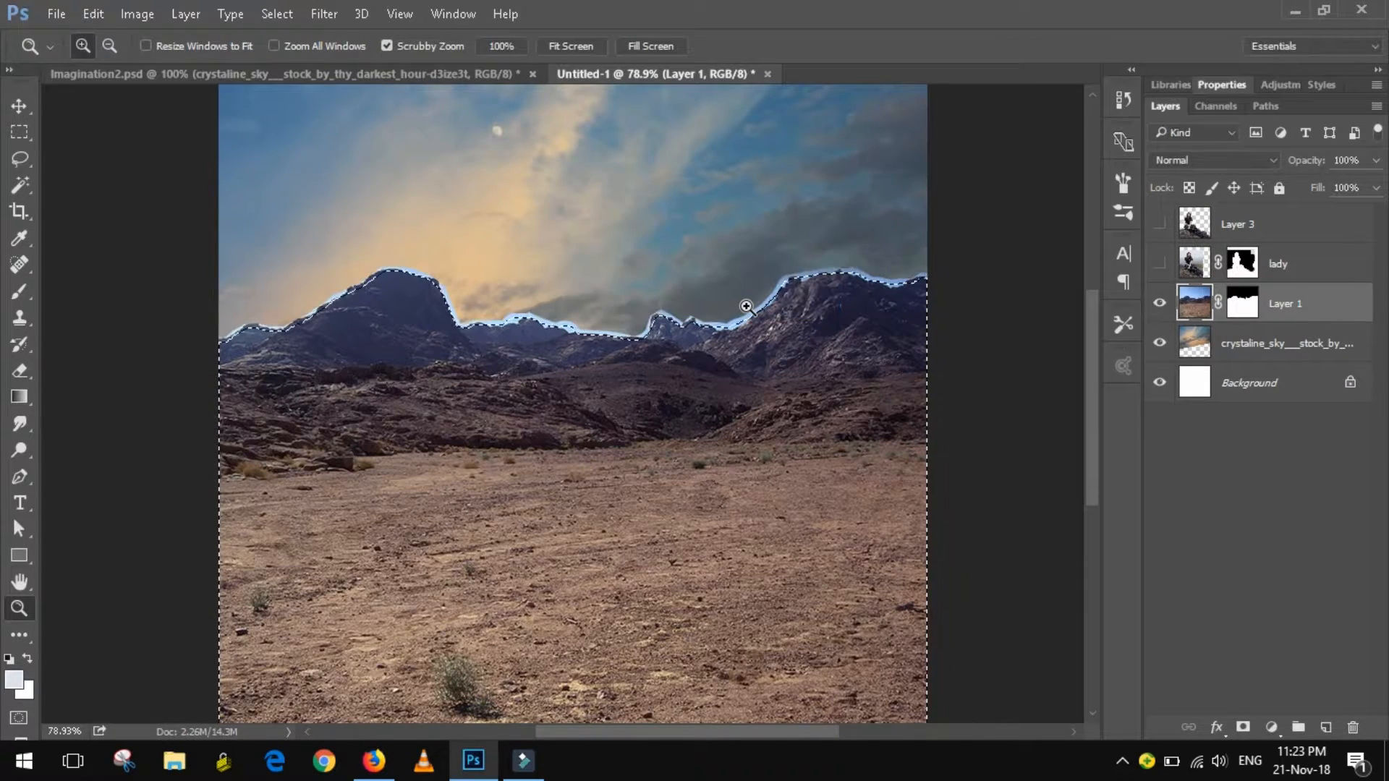
Invert the selection, fill that area of Layer 1's mask with black and deselect.
left_click(276, 14)
left_click(292, 94)
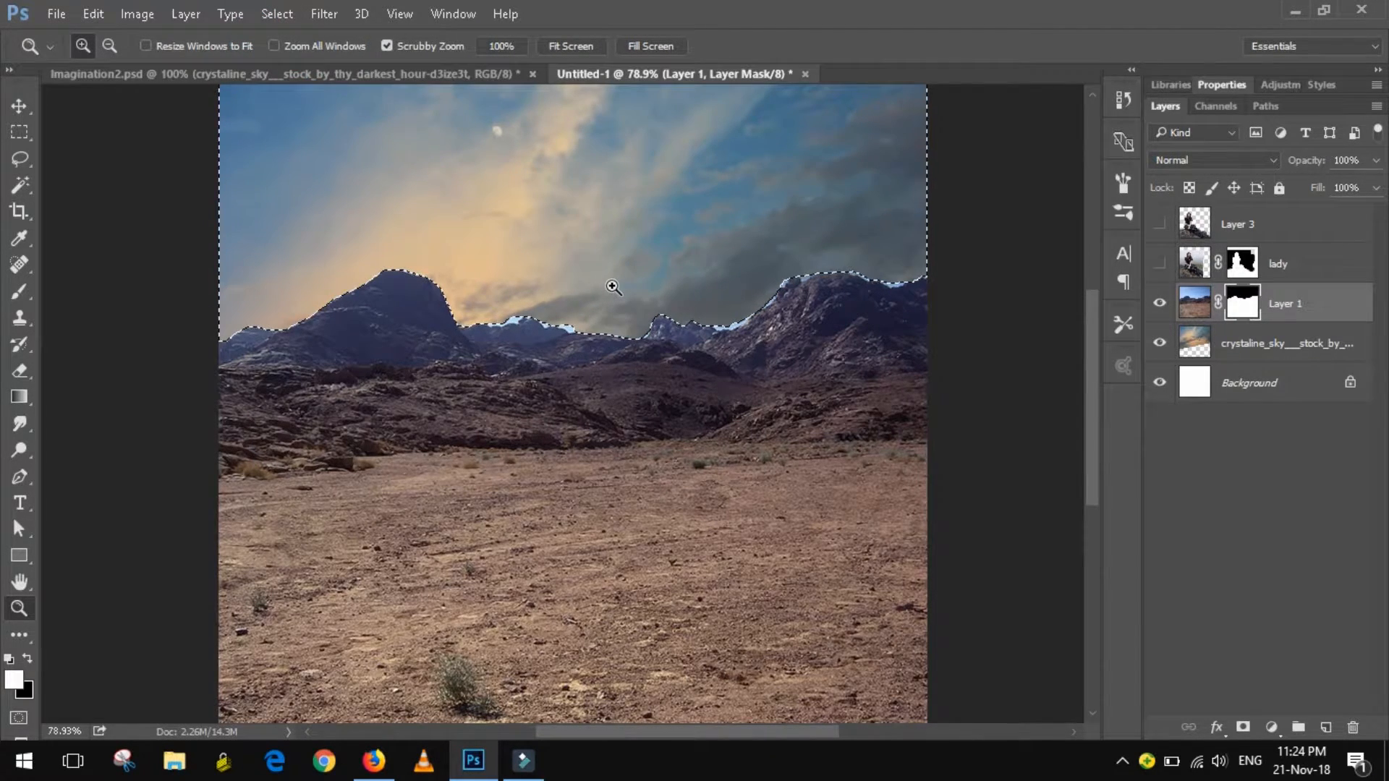
key("Delete")
key("ctrl+d")
Paint black on Layer 1's mask with a soft 7 px brush to remove the blue fringe along the mountain ridges.
left_click_drag(698, 326, 845, 368)
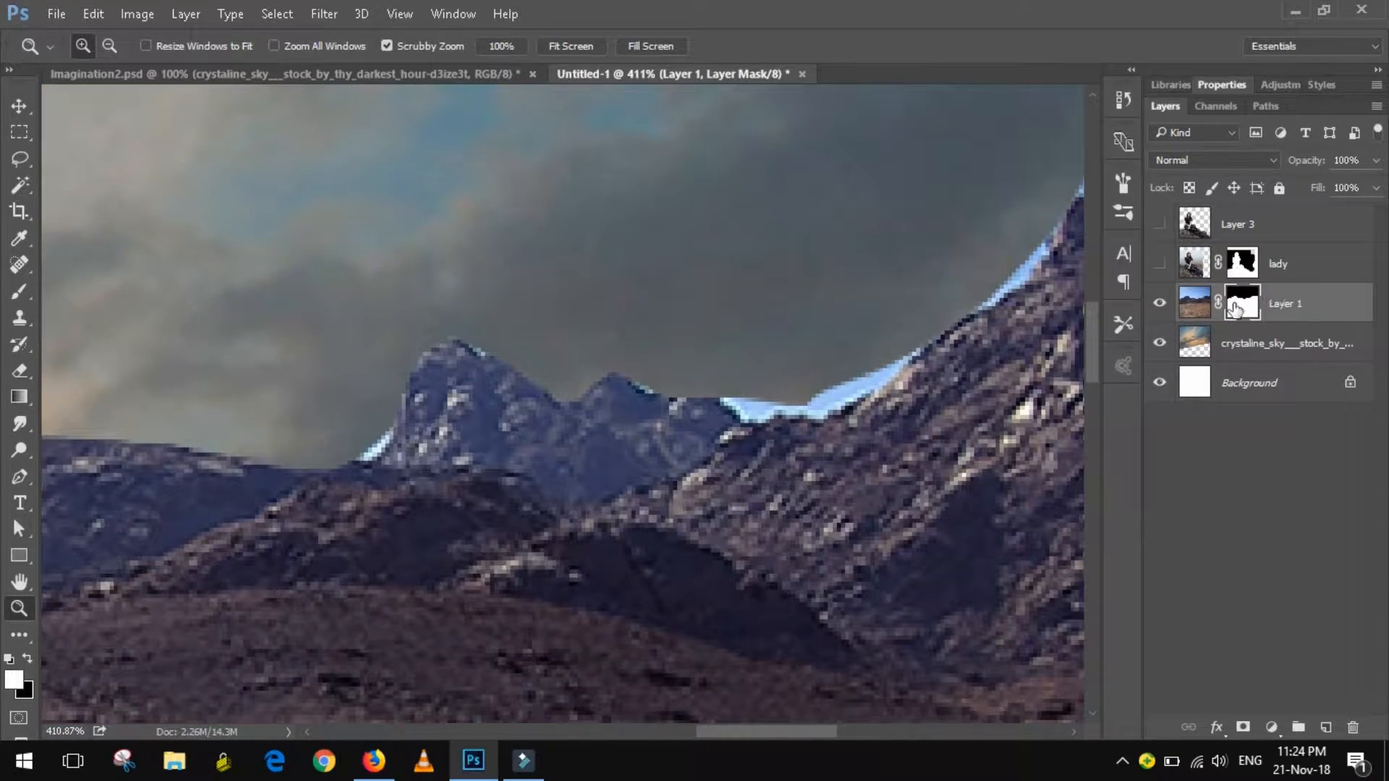
left_click(20, 292)
right_click(719, 217)
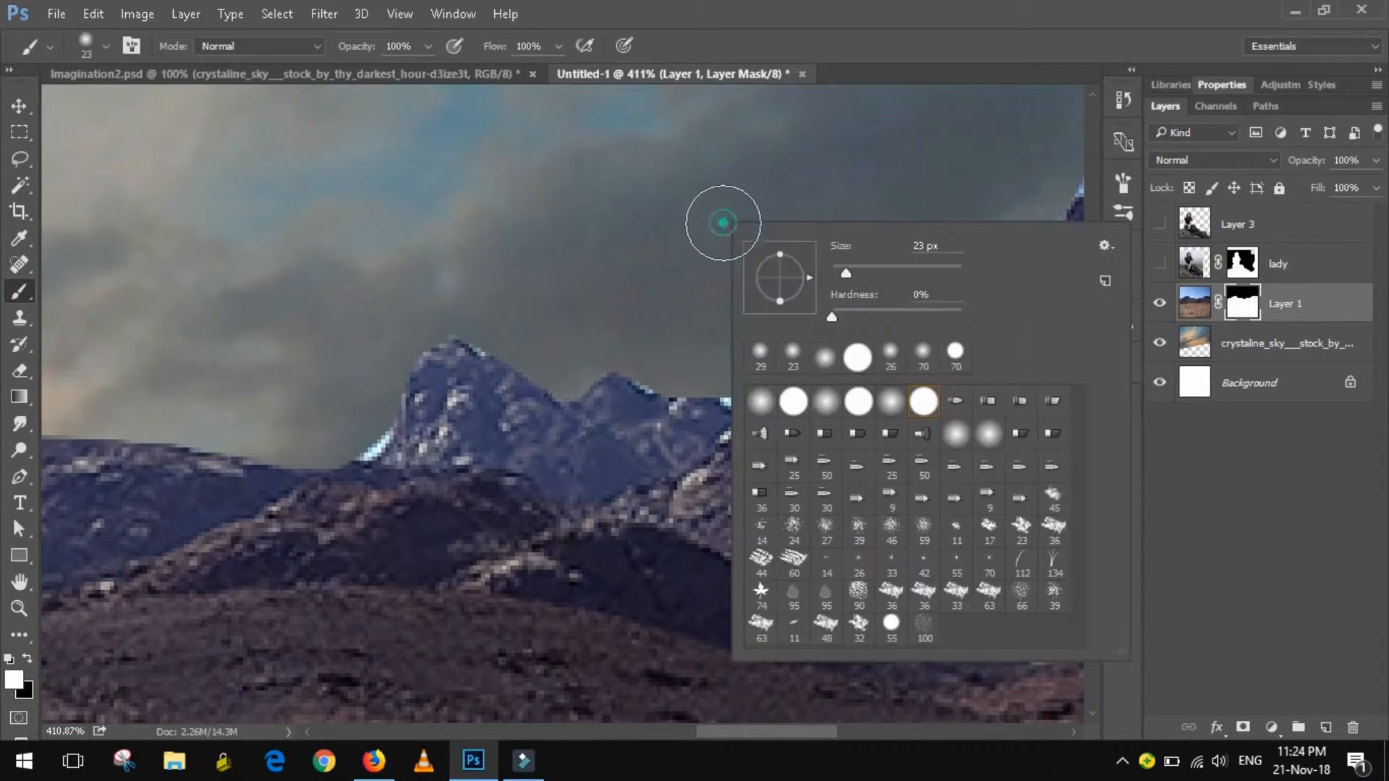
left_click_drag(839, 272, 836, 271)
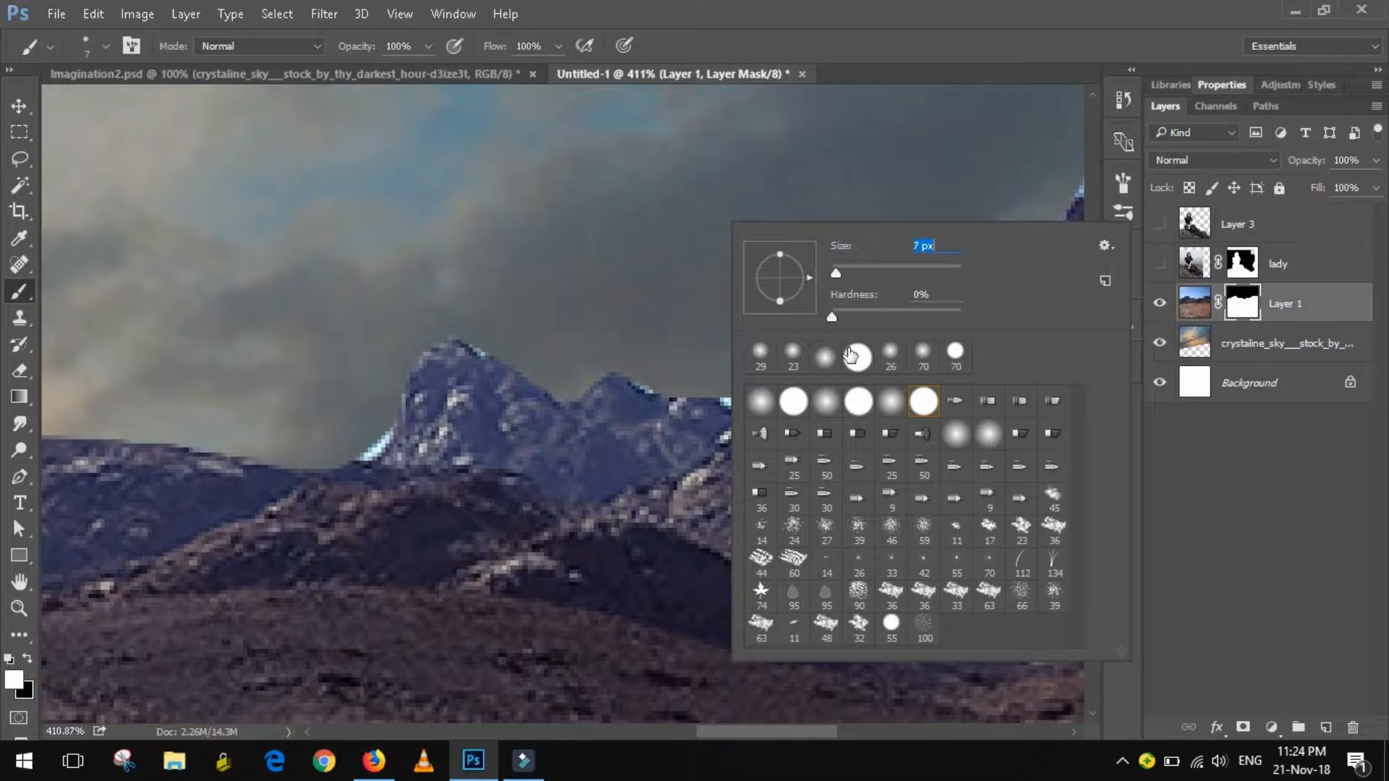
left_click(716, 295)
key("x")
mouse_move(745, 396)
left_mouse_down()
mouse_move(846, 391)
mouse_move(746, 407)
left_mouse_up()
left_click_drag(992, 296, 532, 434)
mouse_move(520, 431)
left_mouse_down()
mouse_move(586, 369)
mouse_move(896, 241)
mouse_move(458, 318)
left_mouse_up()
left_click_drag(629, 340, 766, 391)
left_click_drag(159, 506, 1013, 362)
mouse_move(506, 421)
left_mouse_down()
mouse_move(659, 404)
mouse_move(824, 469)
left_mouse_up()
left_click_drag(582, 446, 729, 479)
left_click_drag(160, 492, 824, 415)
Show Layer 3 with the seated lady over the desert scene.
key("ctrl+minus")
key("ctrl+minus")
key("ctrl+minus")
key("ctrl+minus")
key("ctrl+minus")
key("ctrl+minus")
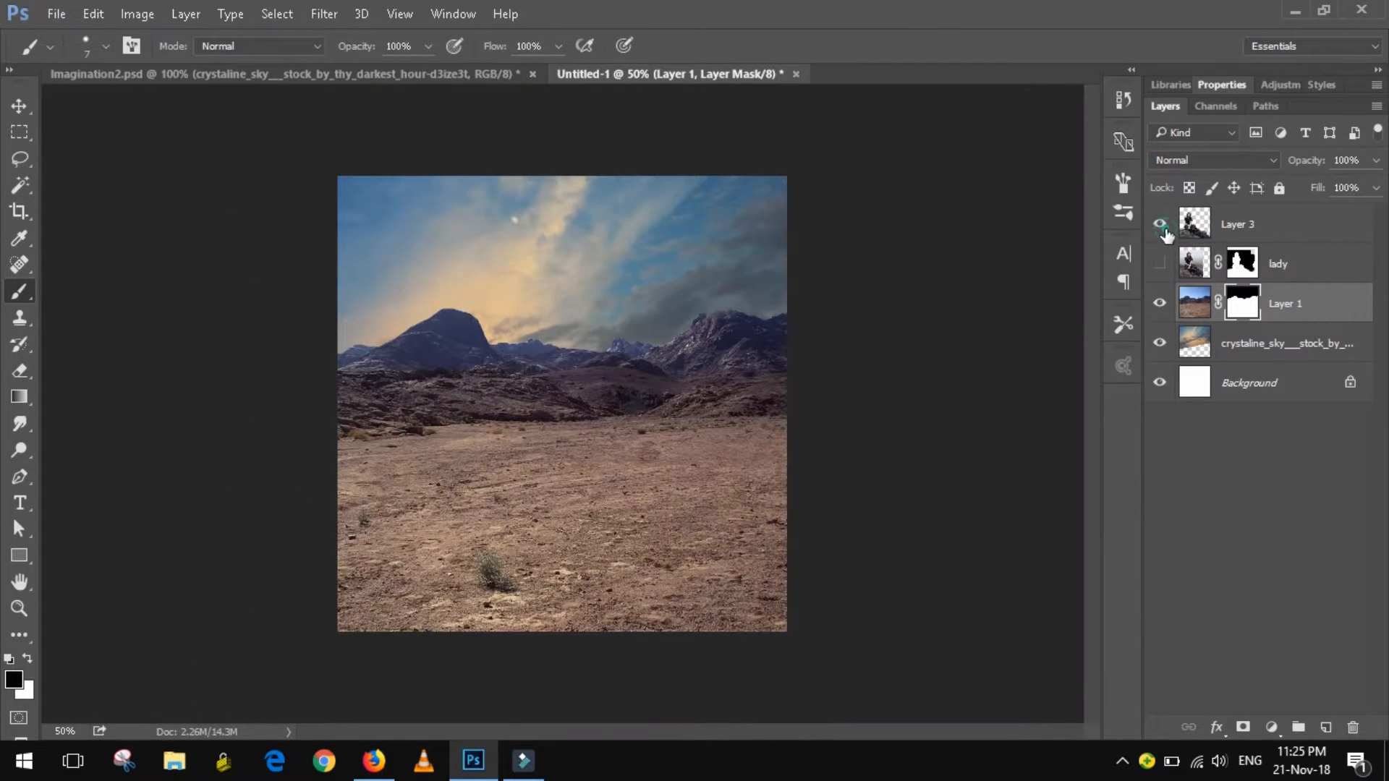
left_click(1161, 225)
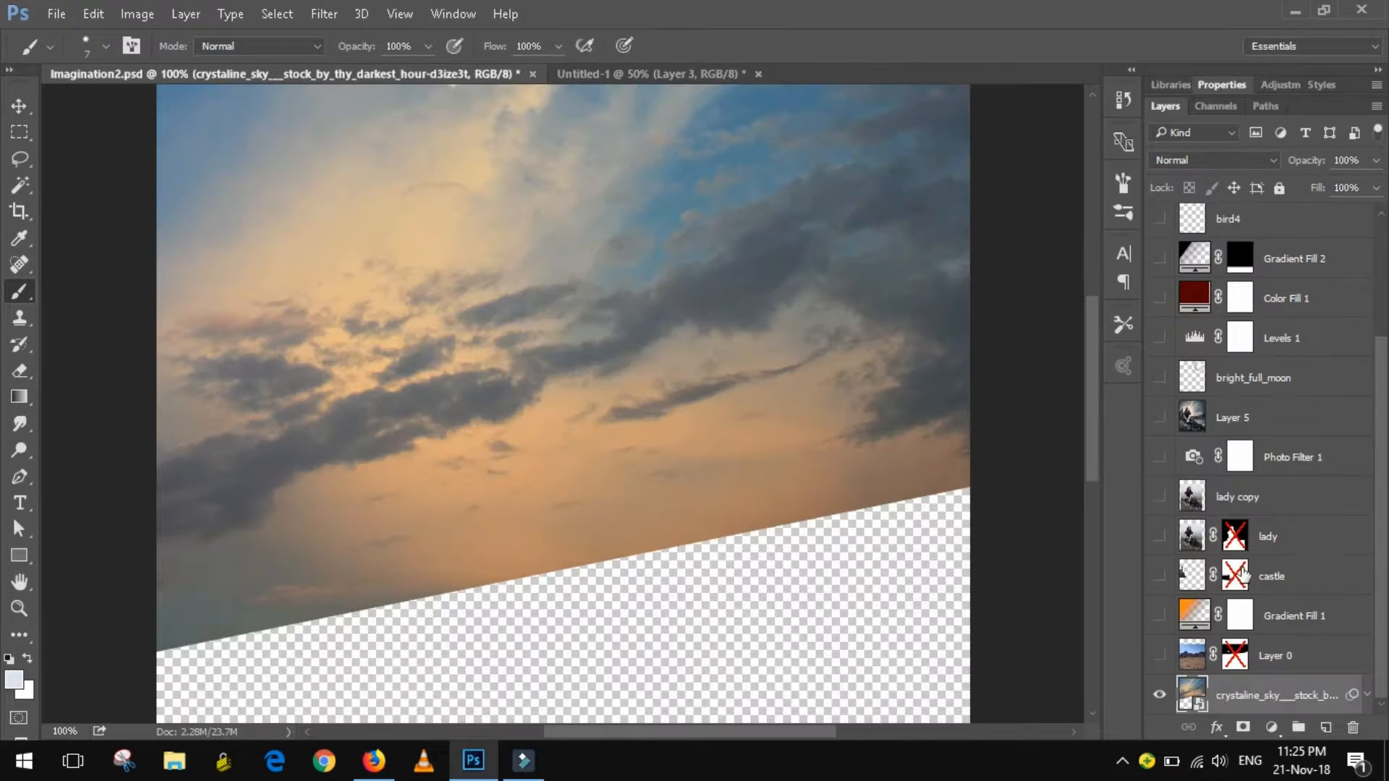
Enable the castle layer's mask in Imagination2.psd, show that layer and copy it into the composite document.
left_click(1234, 575)
left_click(1159, 577)
left_click(1159, 576)
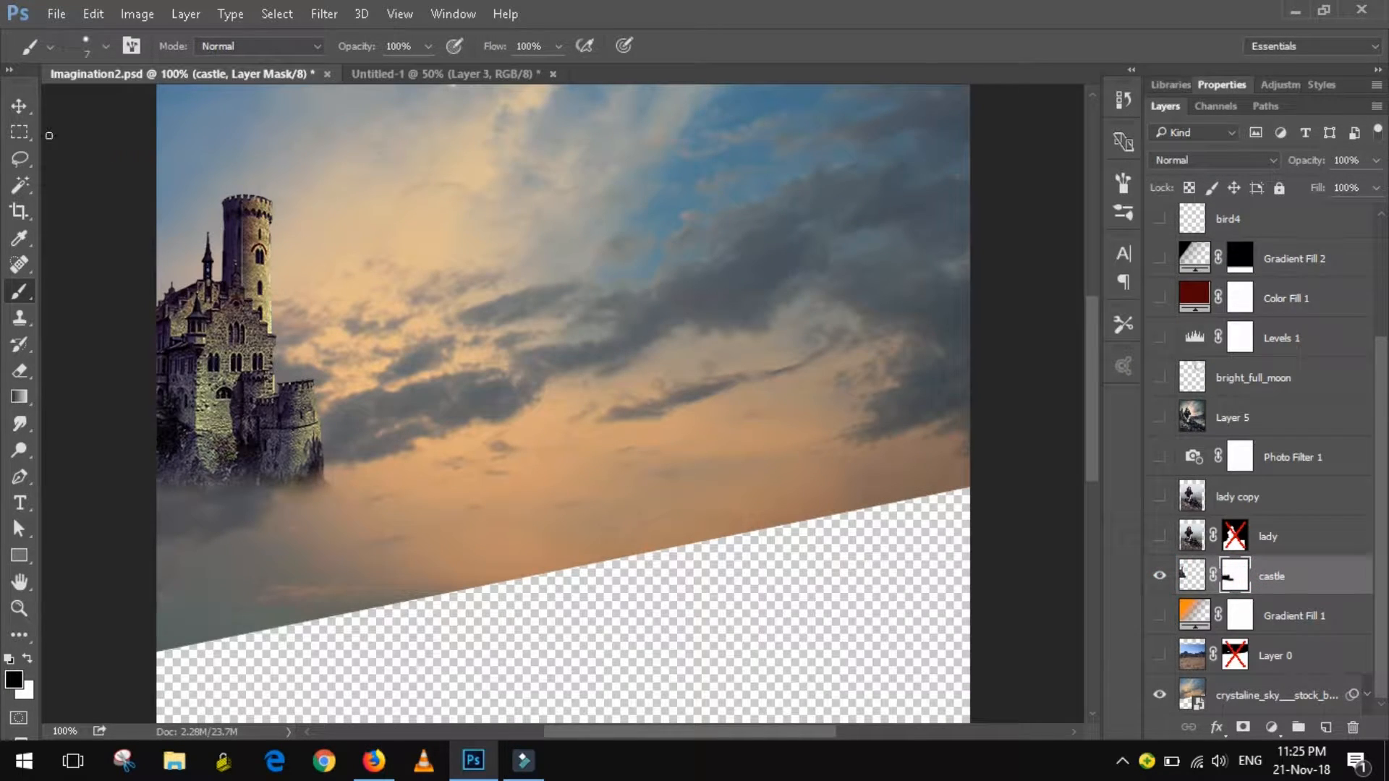
left_click(20, 105)
left_click_drag(230, 335, 383, 369)
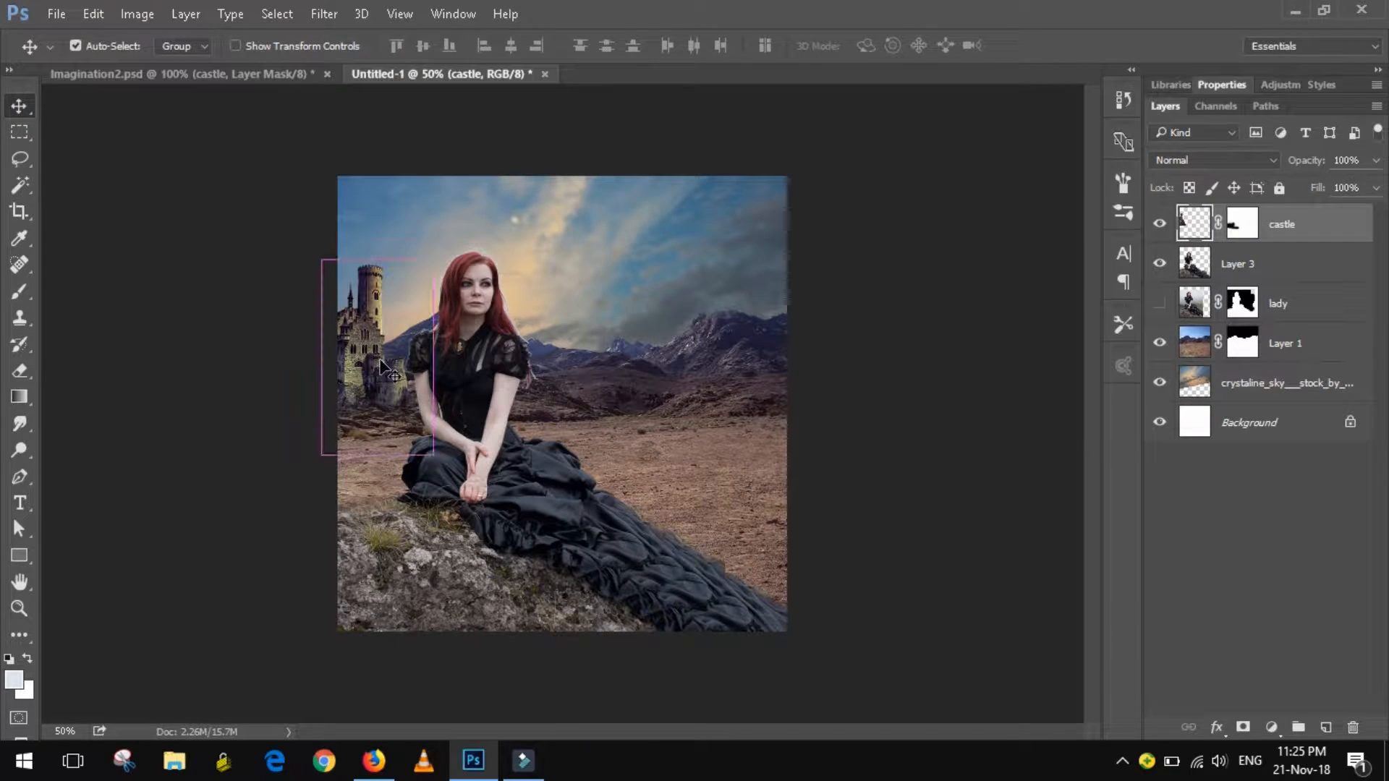
Enlarge the castle to about 143% and place it beneath Layer 3 at the canvas's left edge behind the lady.
key("ctrl+t")
left_click_drag(438, 262, 459, 217)
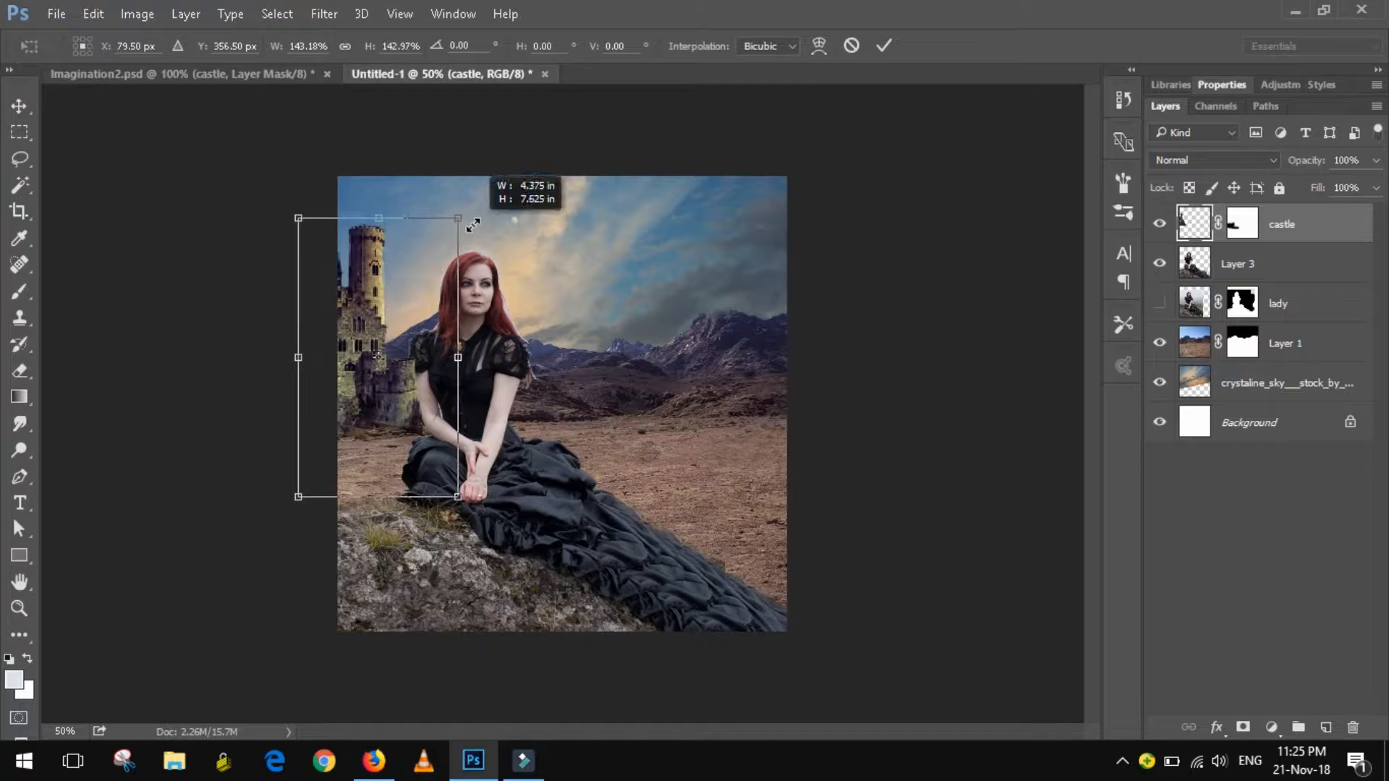
mouse_move(375, 387)
left_mouse_down()
mouse_move(403, 378)
mouse_move(390, 383)
left_mouse_up()
key("Return")
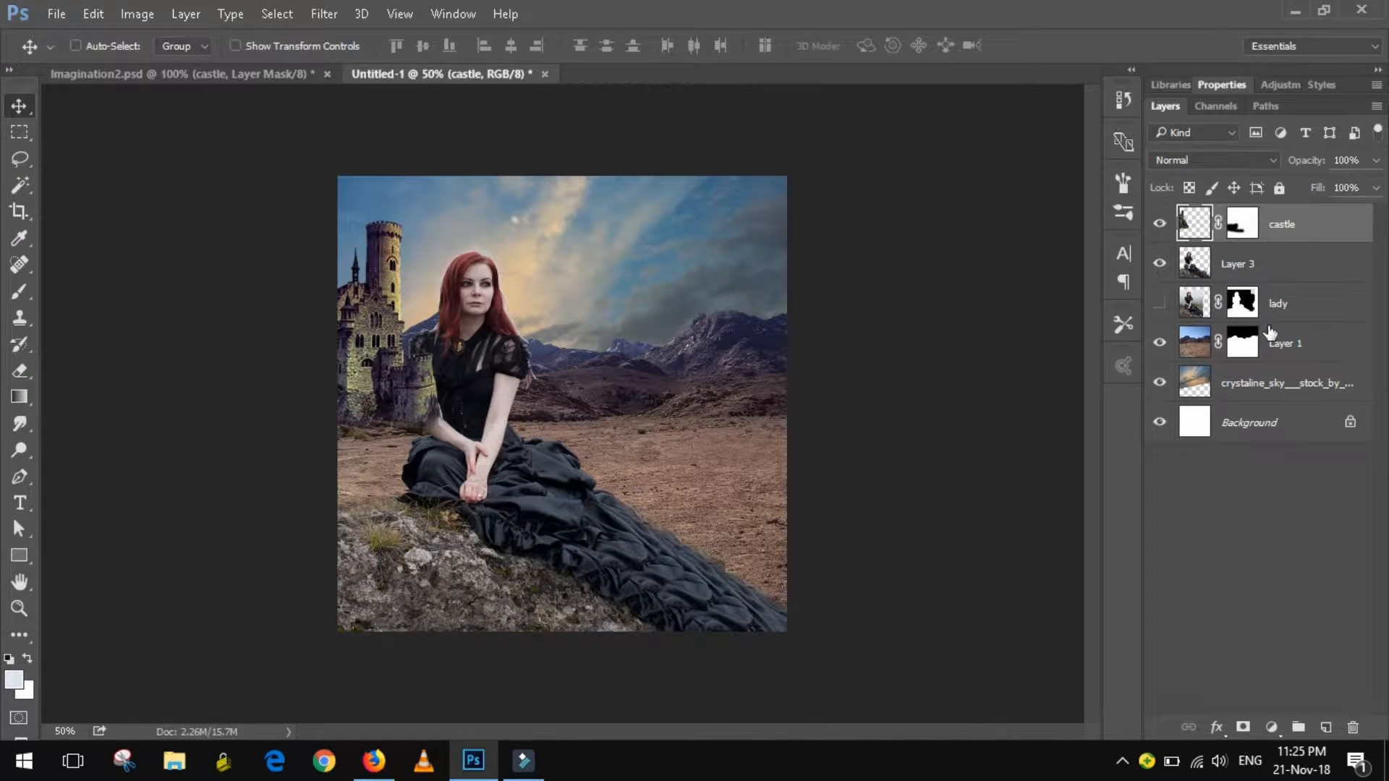
left_click_drag(1305, 239, 1305, 285)
left_click_drag(372, 406, 393, 426)
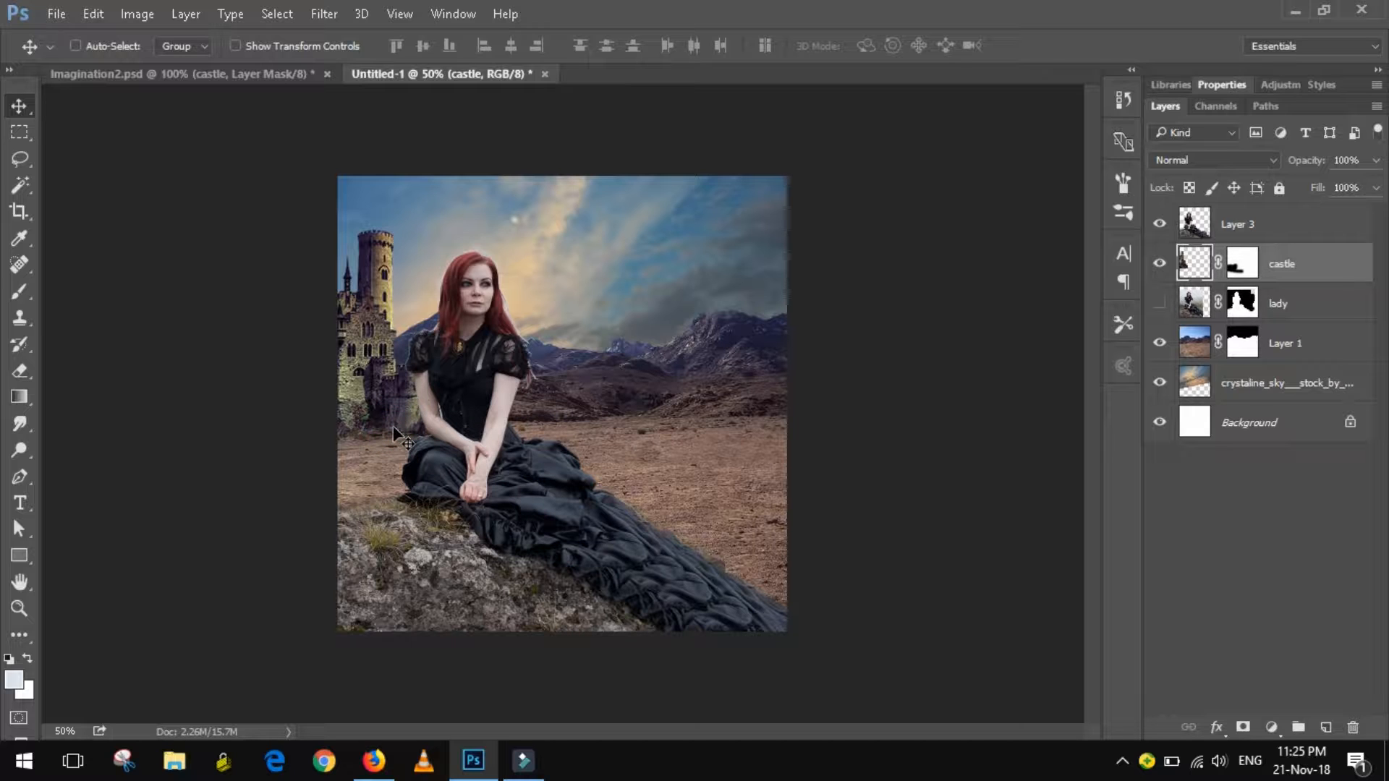
Crop a narrow vertical strip off the right side of the composite.
left_click(19, 210)
left_click_drag(789, 406, 755, 407)
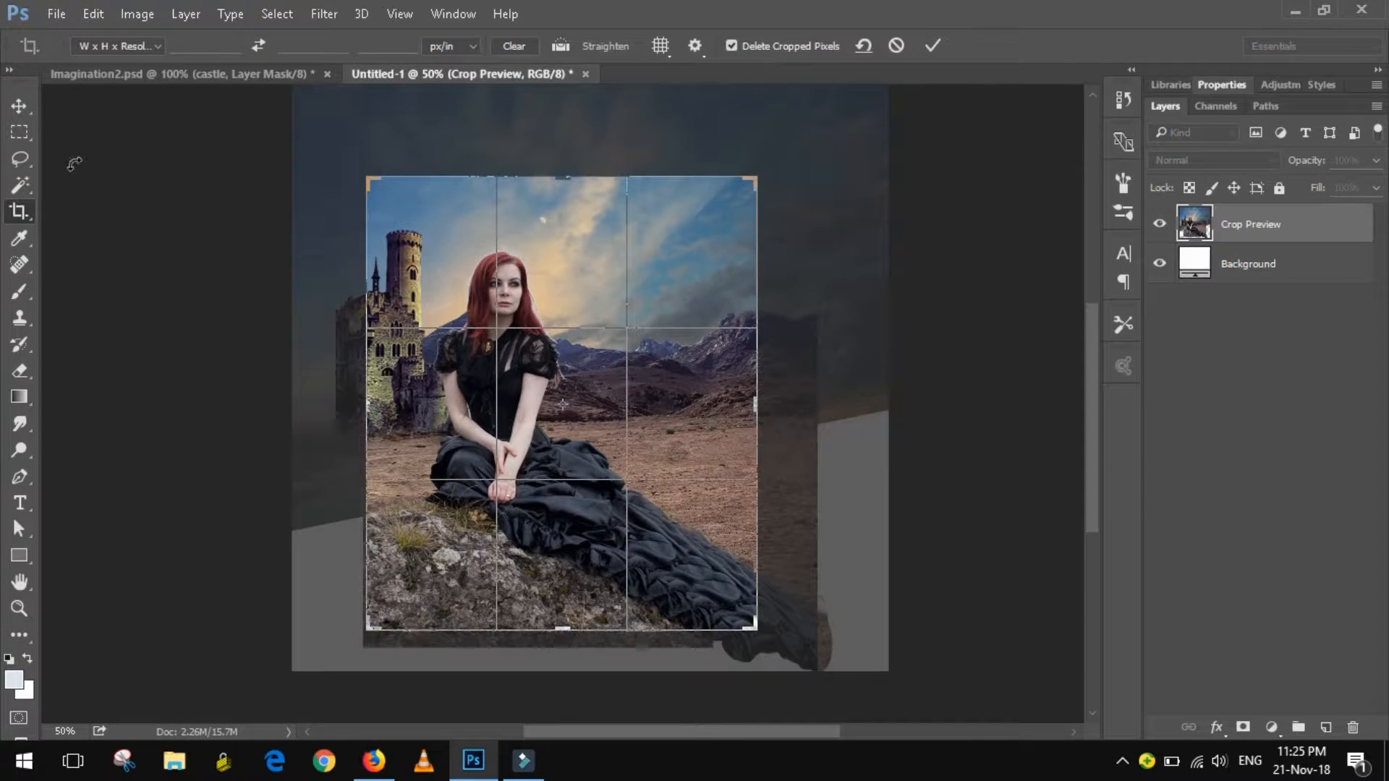
left_click(19, 105)
left_click(578, 301)
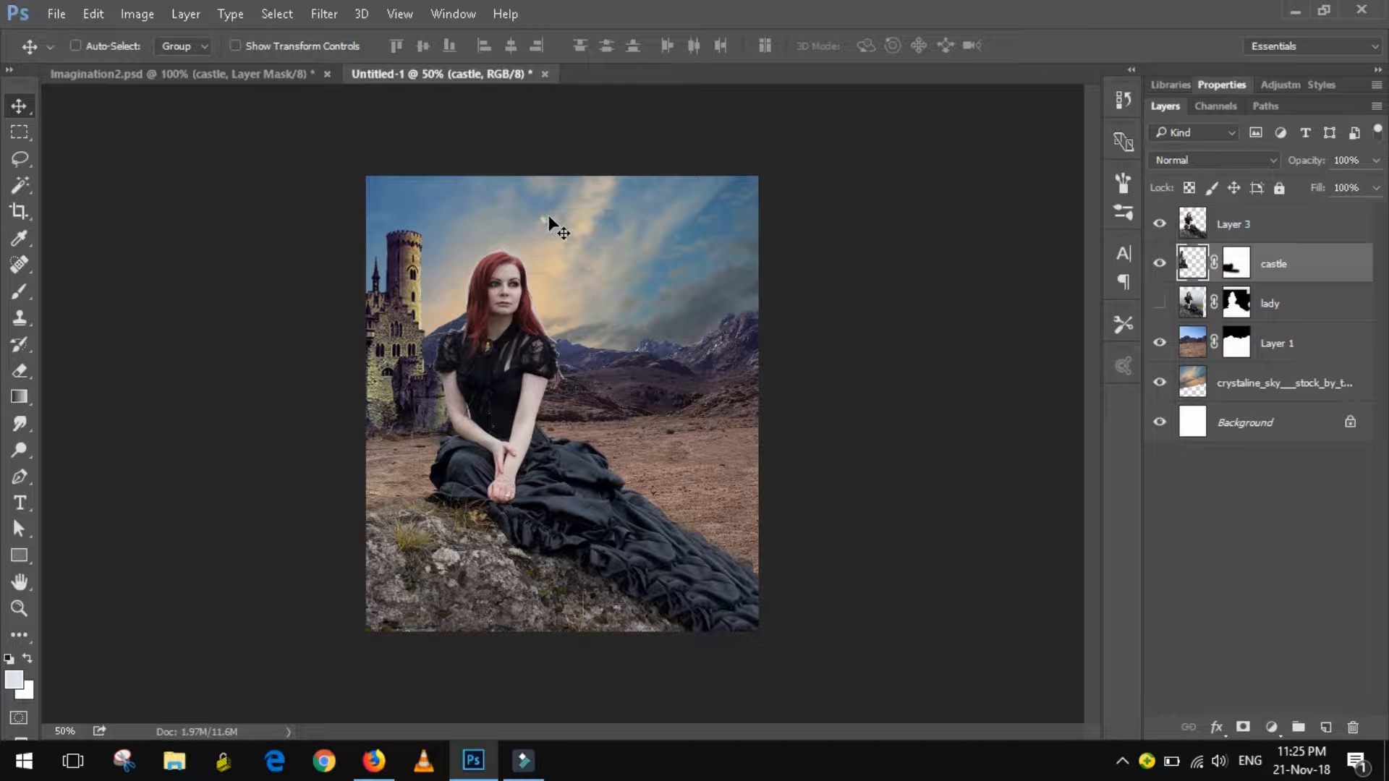
Copy the bright_full_moon layer from Imagination2.psd into the composite and place it in the sky above the right-hand mountains.
left_click(296, 74)
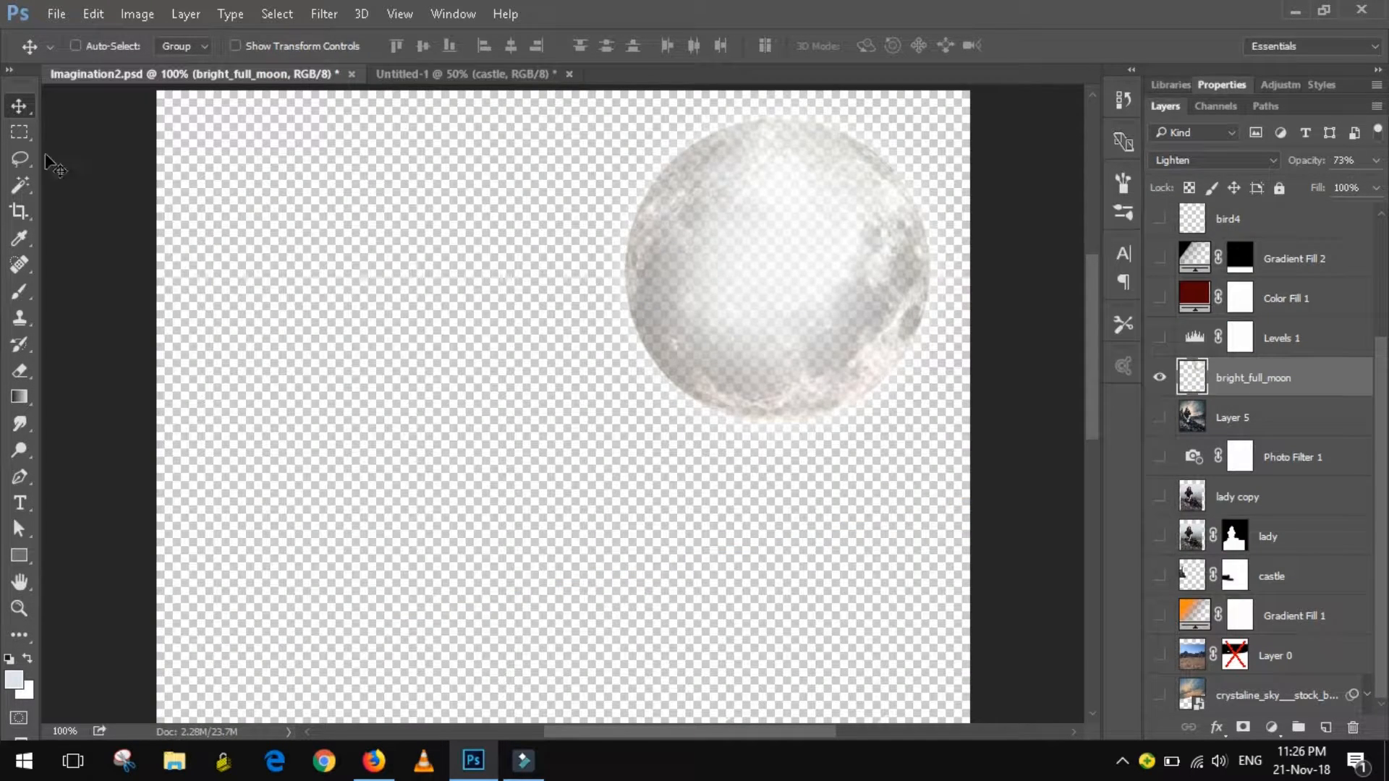
left_click(20, 105)
left_click_drag(734, 217, 661, 258)
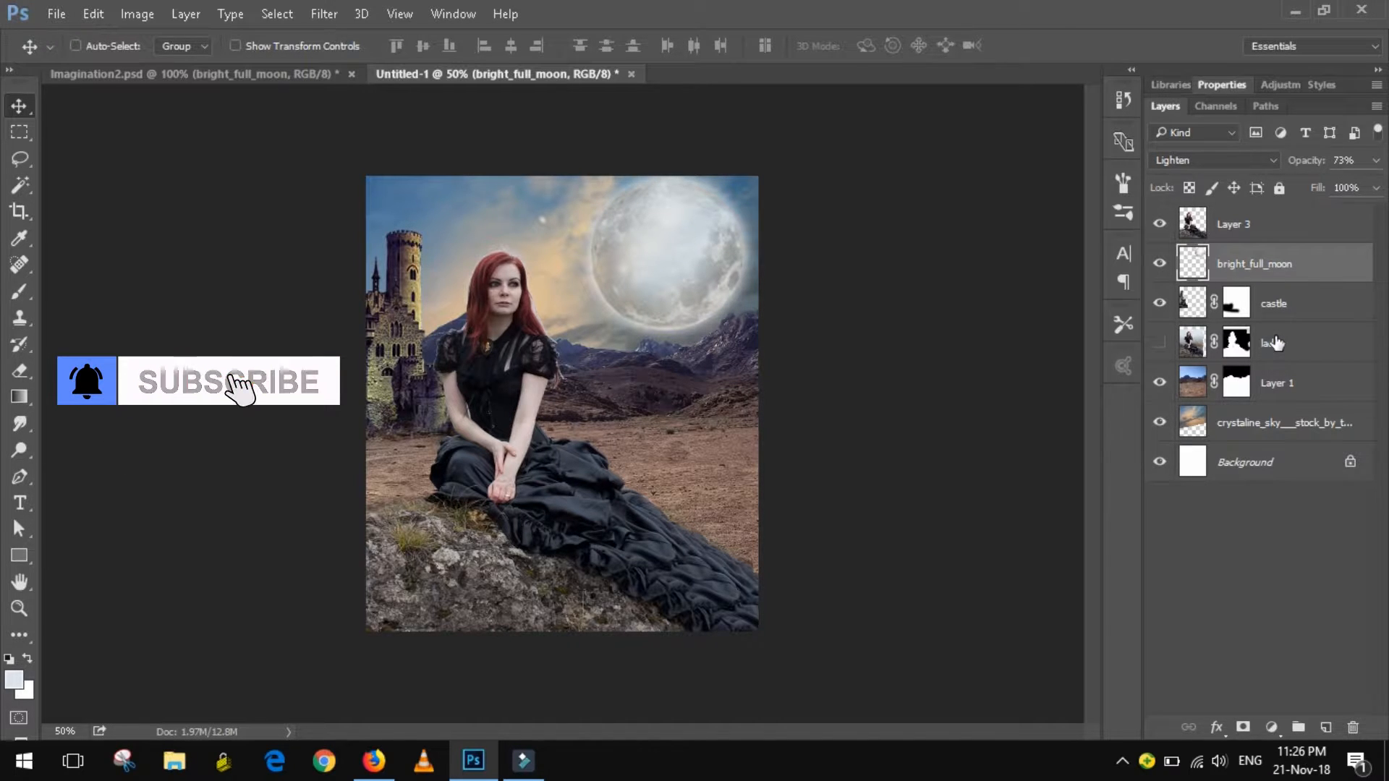
Add a Brightness/Contrast adjustment above the castle layer with brightness -2 and contrast 15.
left_click(1294, 307)
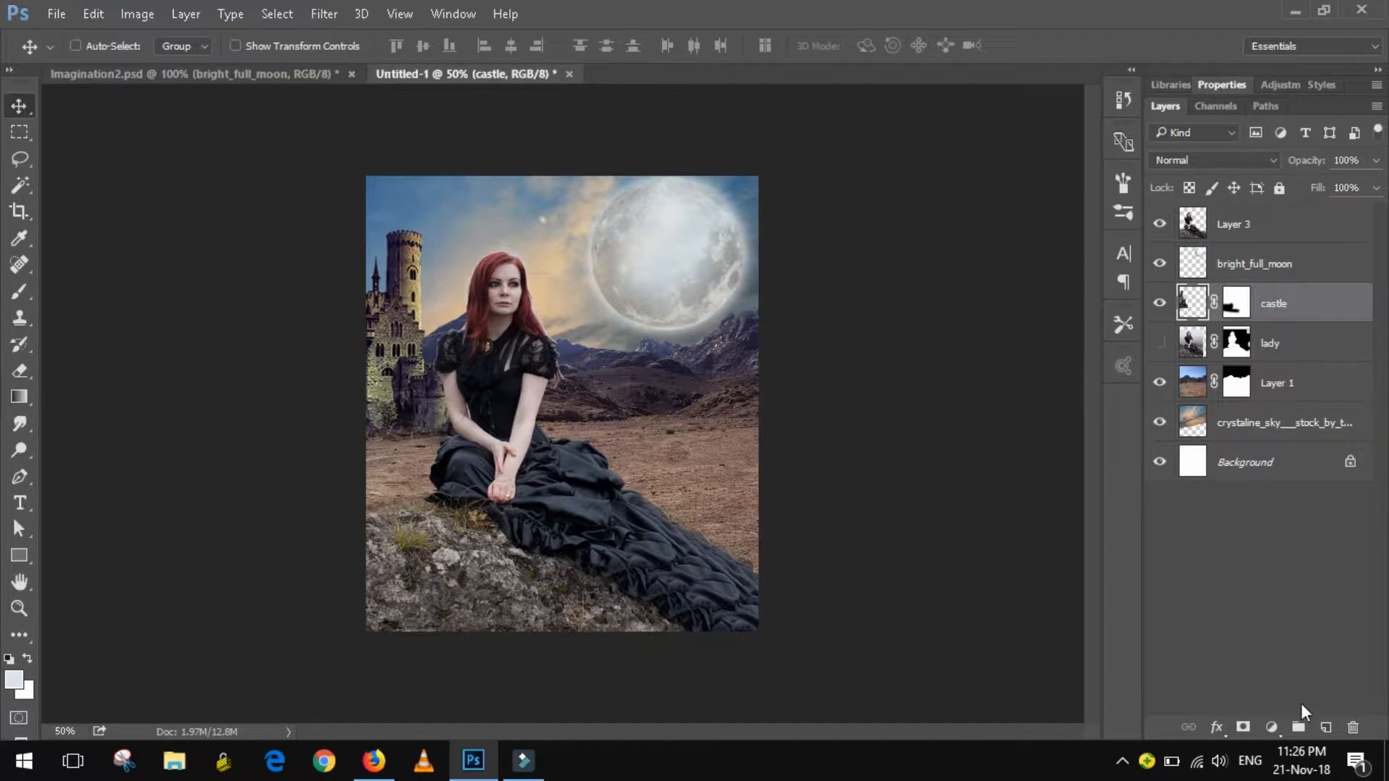
left_click(1270, 727)
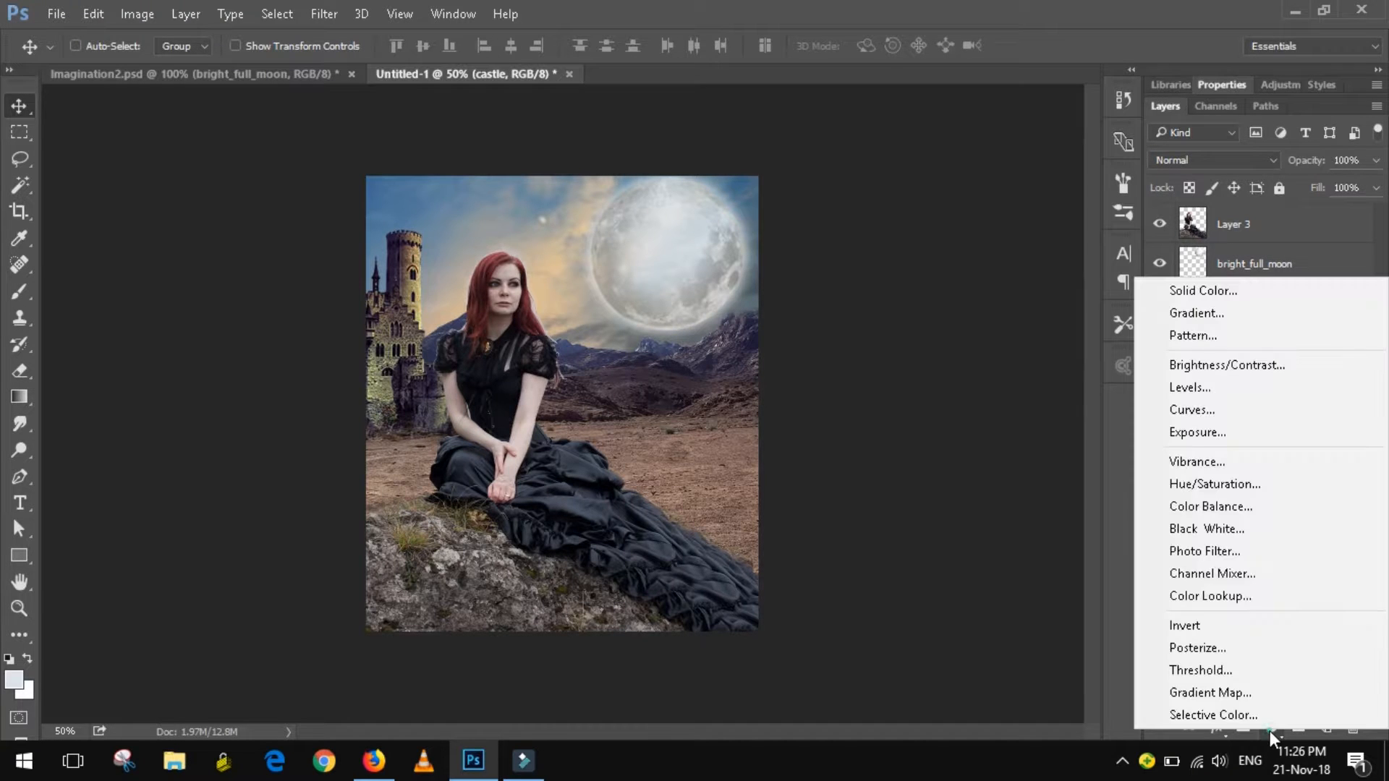
left_click(1233, 366)
left_click_drag(1257, 197, 1270, 229)
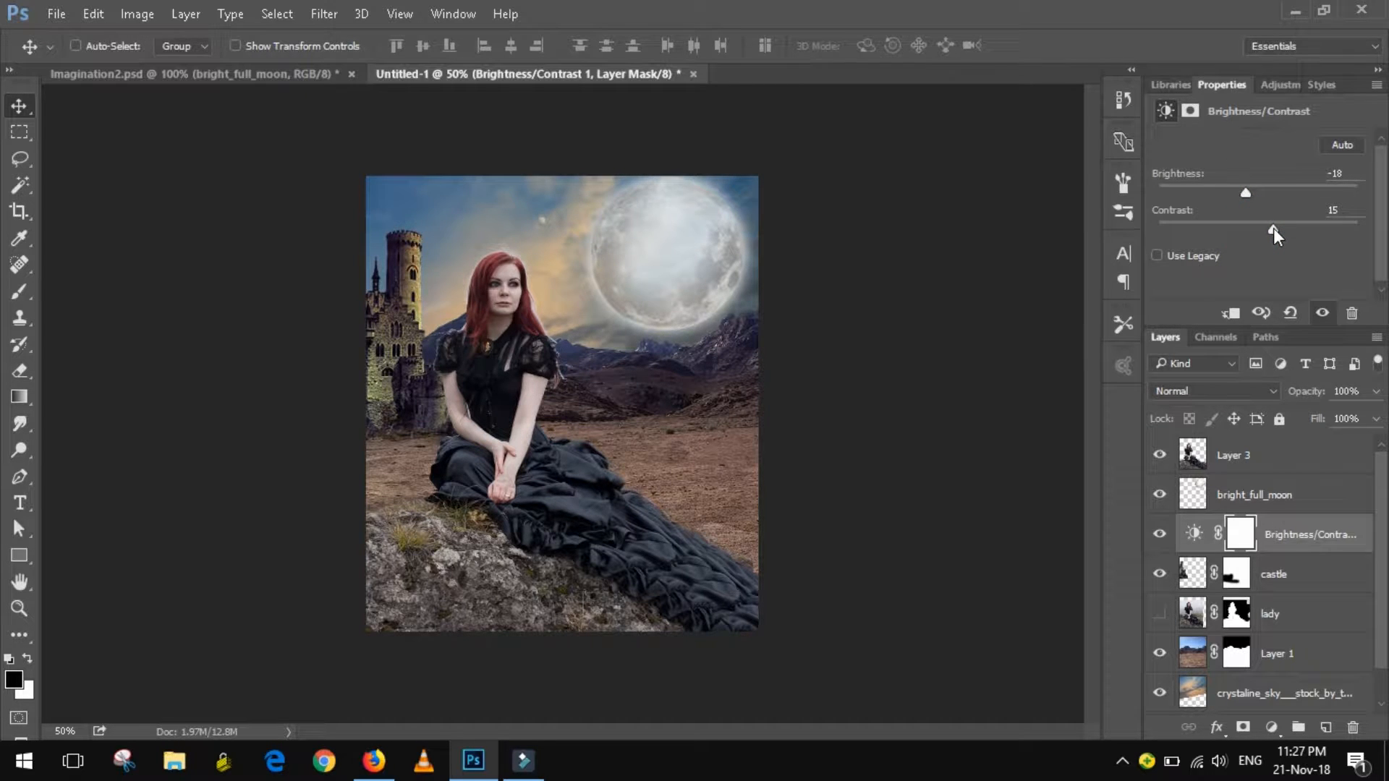
left_click_drag(1252, 195, 1257, 194)
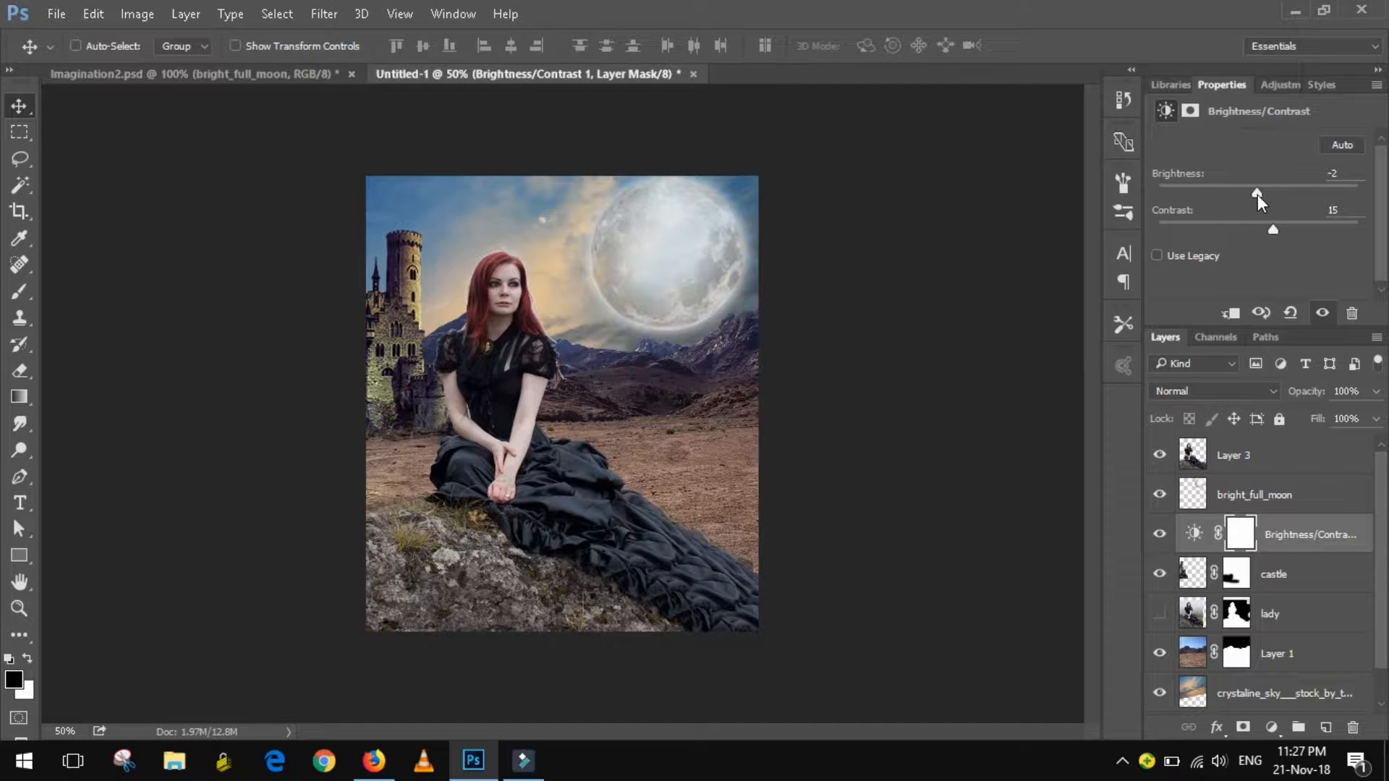
double_click(1227, 90)
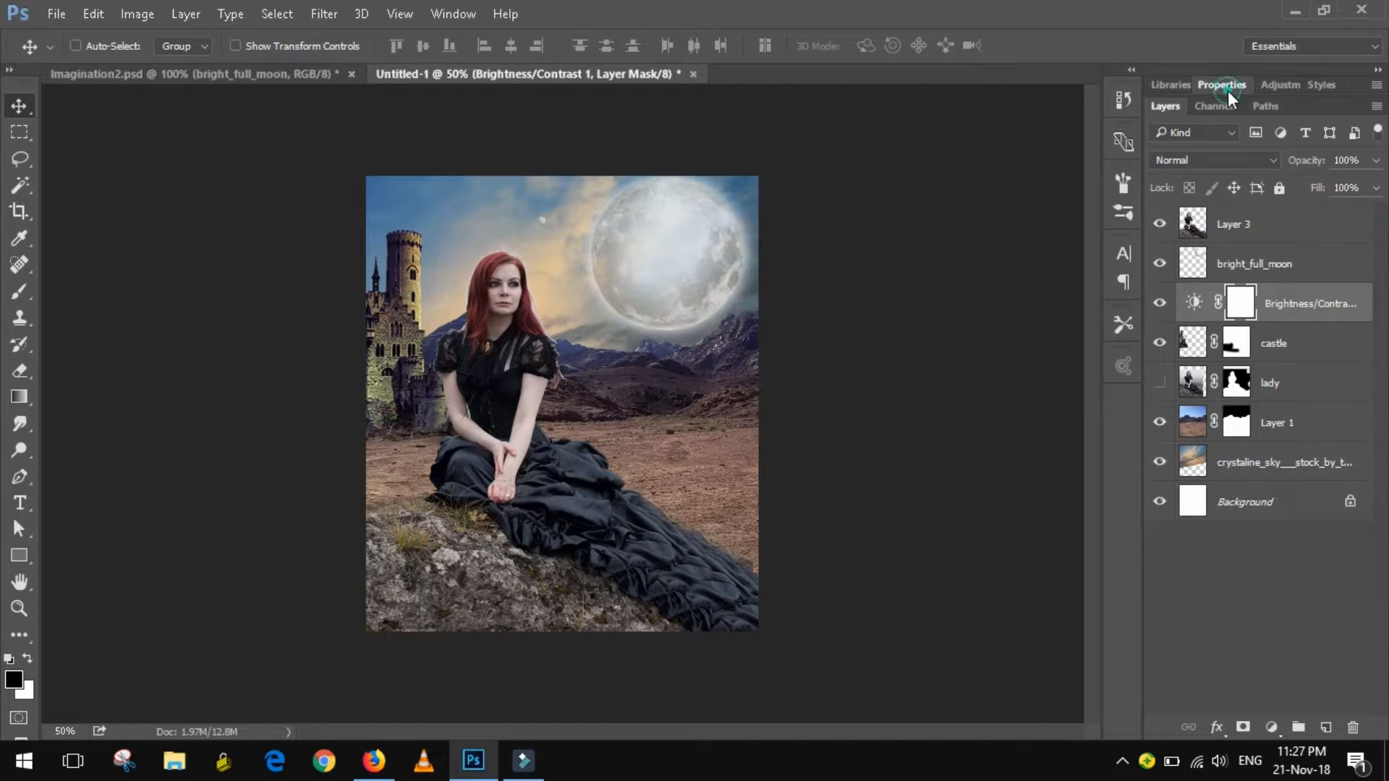
Add a Color Balance adjustment above Layer 1 with midtones at green +39 and blue +33.
left_click(1308, 430)
left_click(1271, 727)
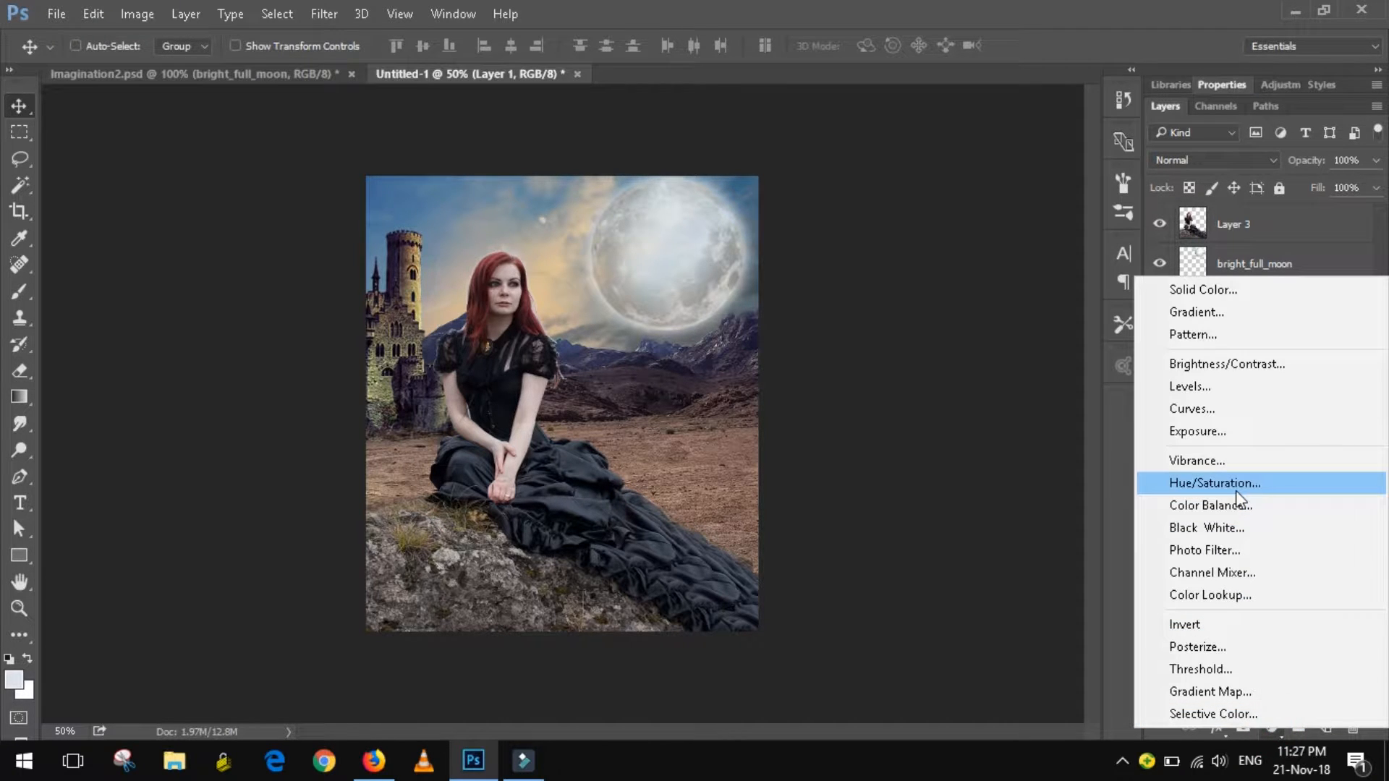
left_click(1222, 505)
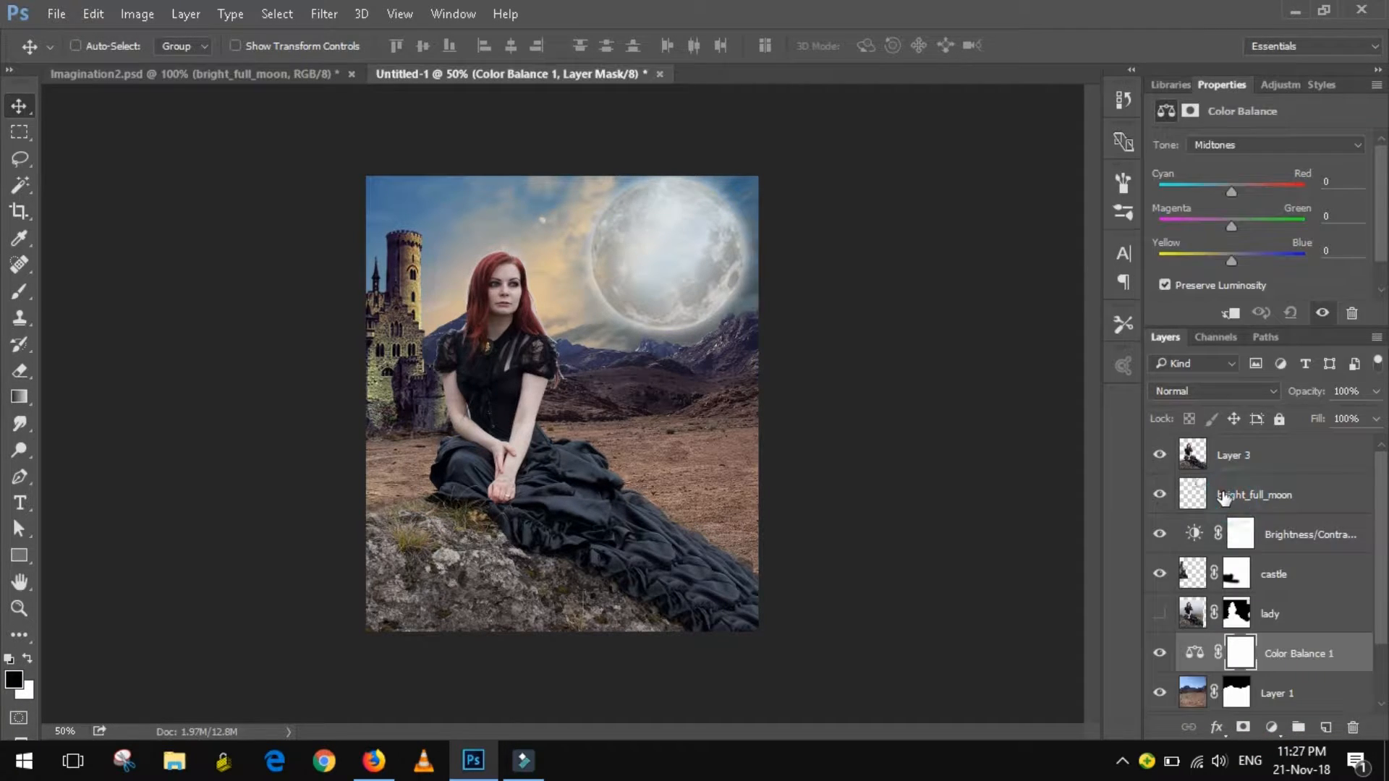
left_click_drag(1238, 264, 1250, 265)
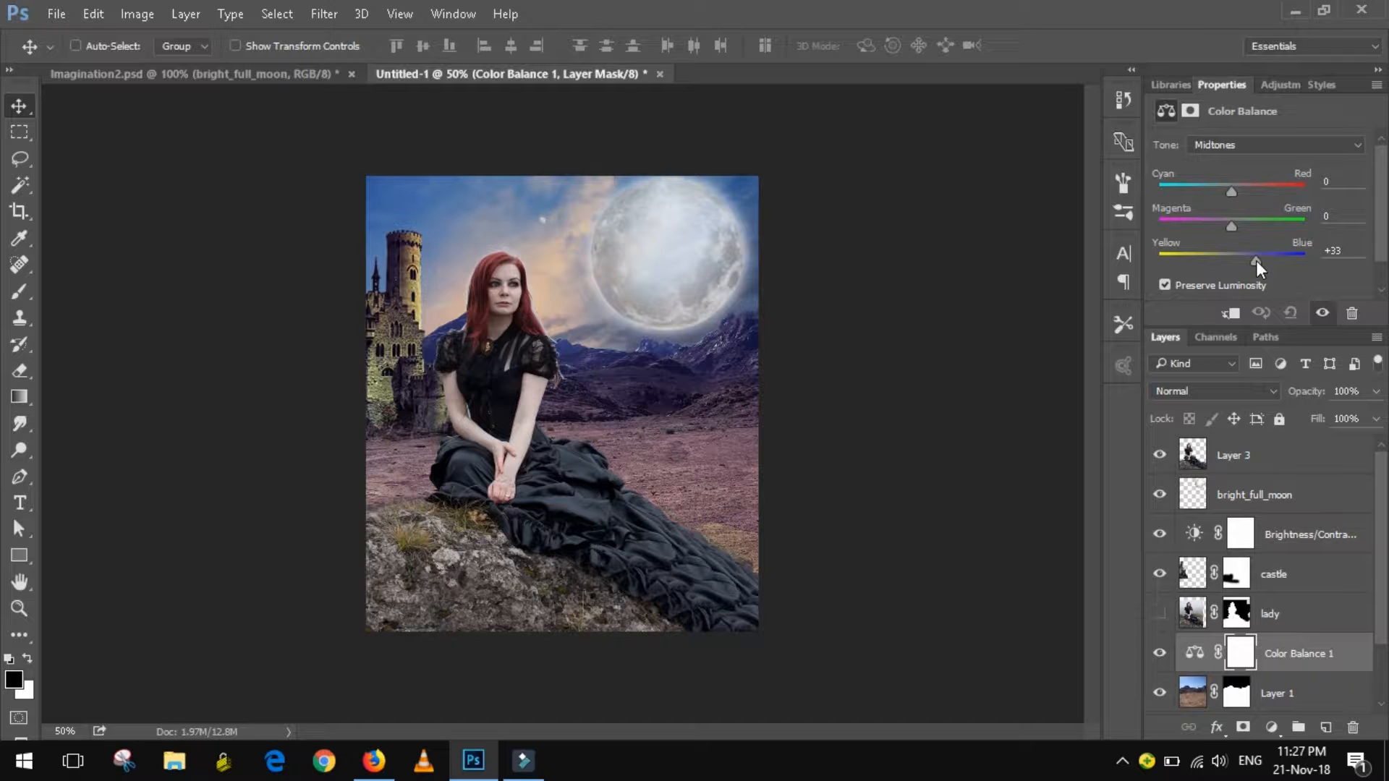
left_click_drag(1230, 225, 1251, 226)
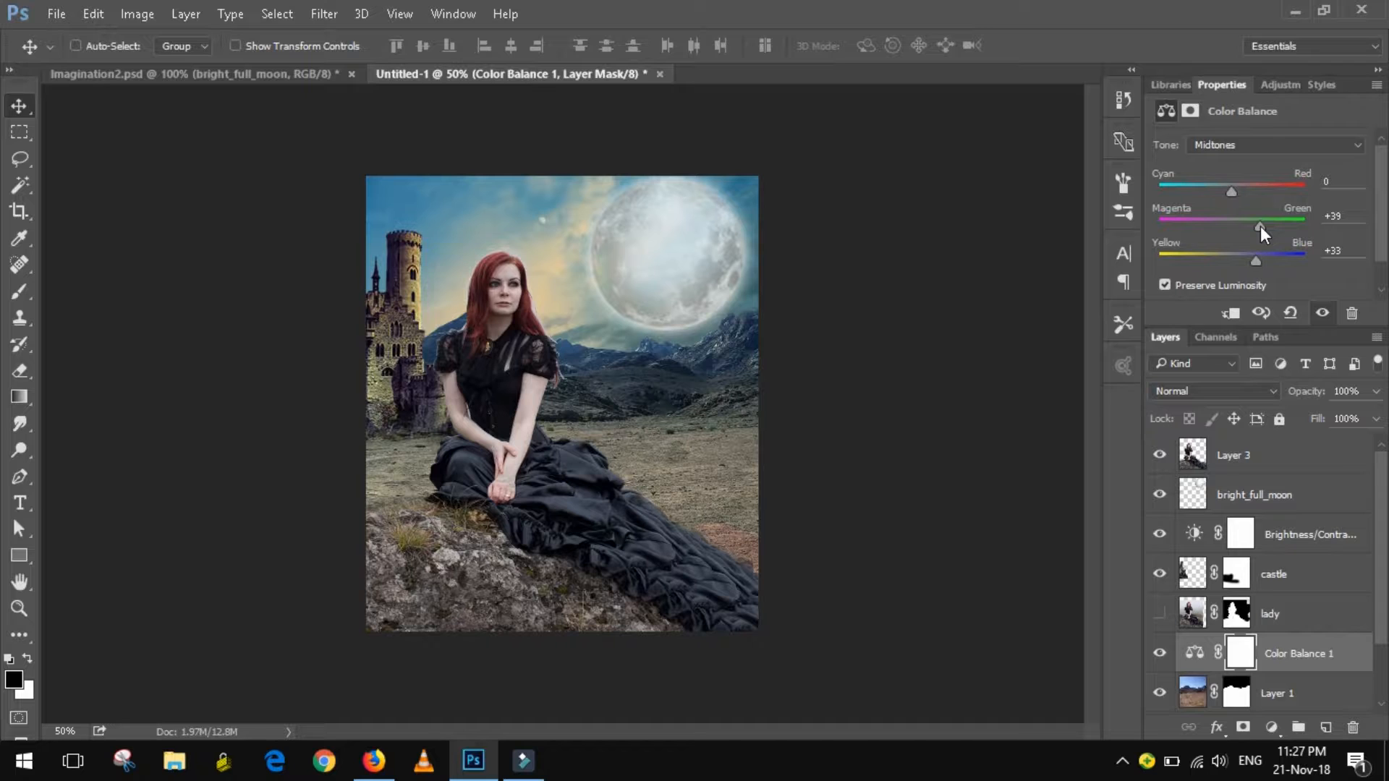
Move the Color Balance adjustment to the top of the layer stack and set its midtones to +24, -6 and +19.
left_click_drag(1286, 663, 1294, 562)
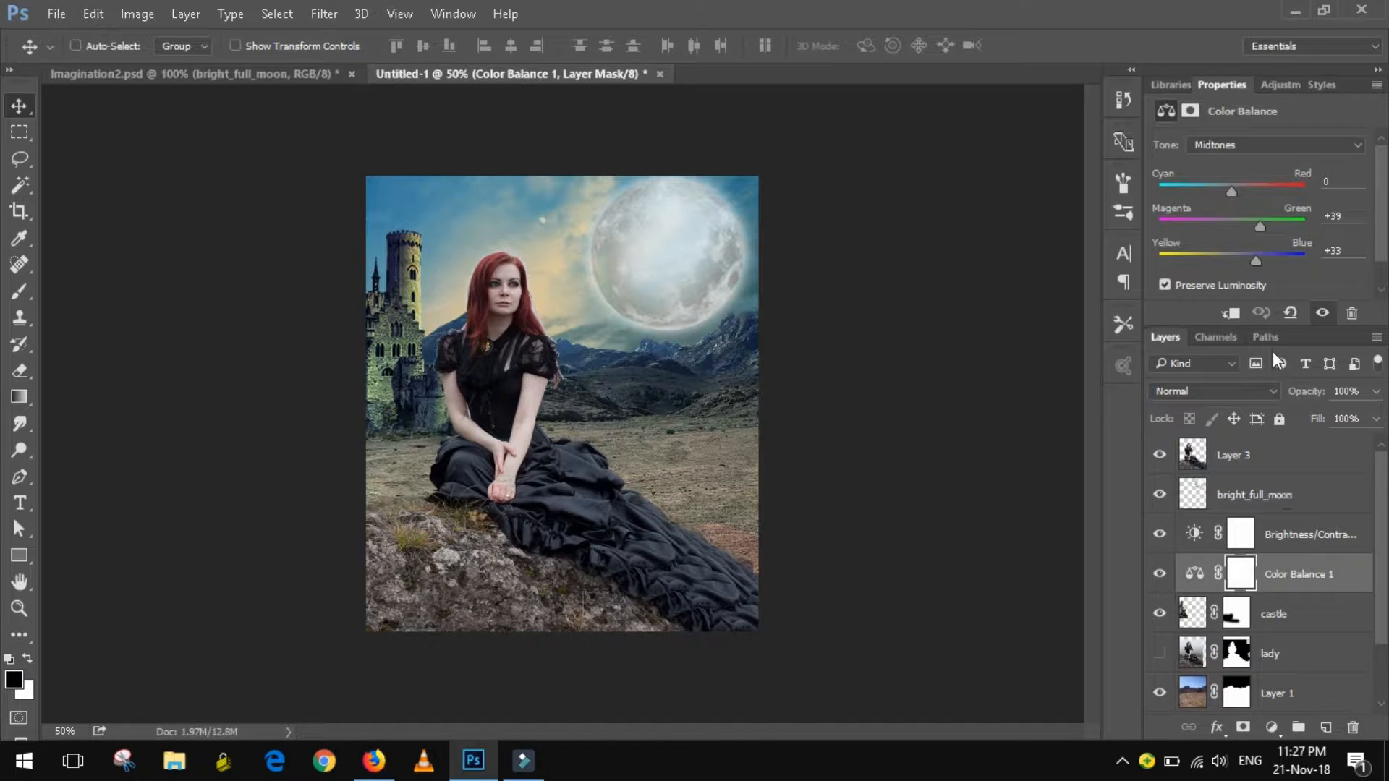
left_click_drag(1257, 265, 1229, 230)
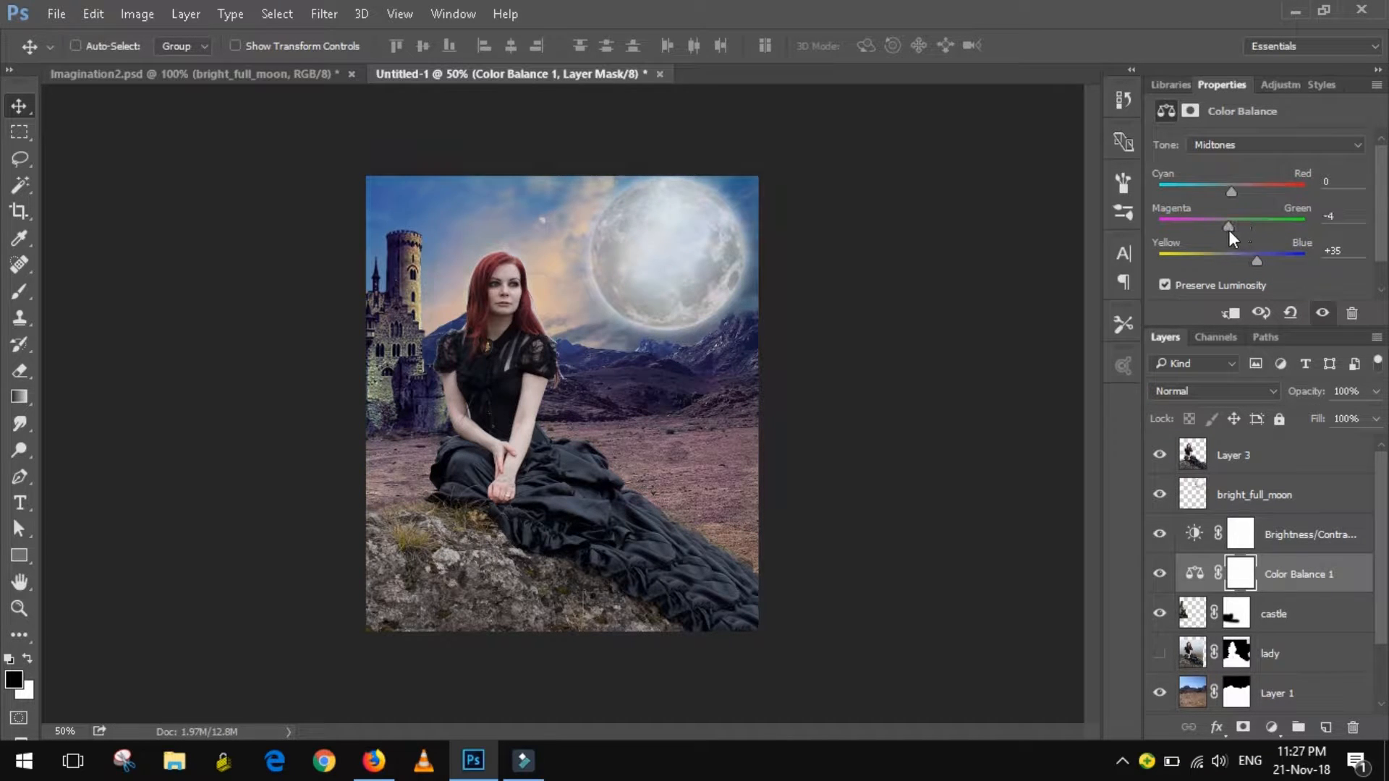
left_click_drag(1281, 573, 1275, 454)
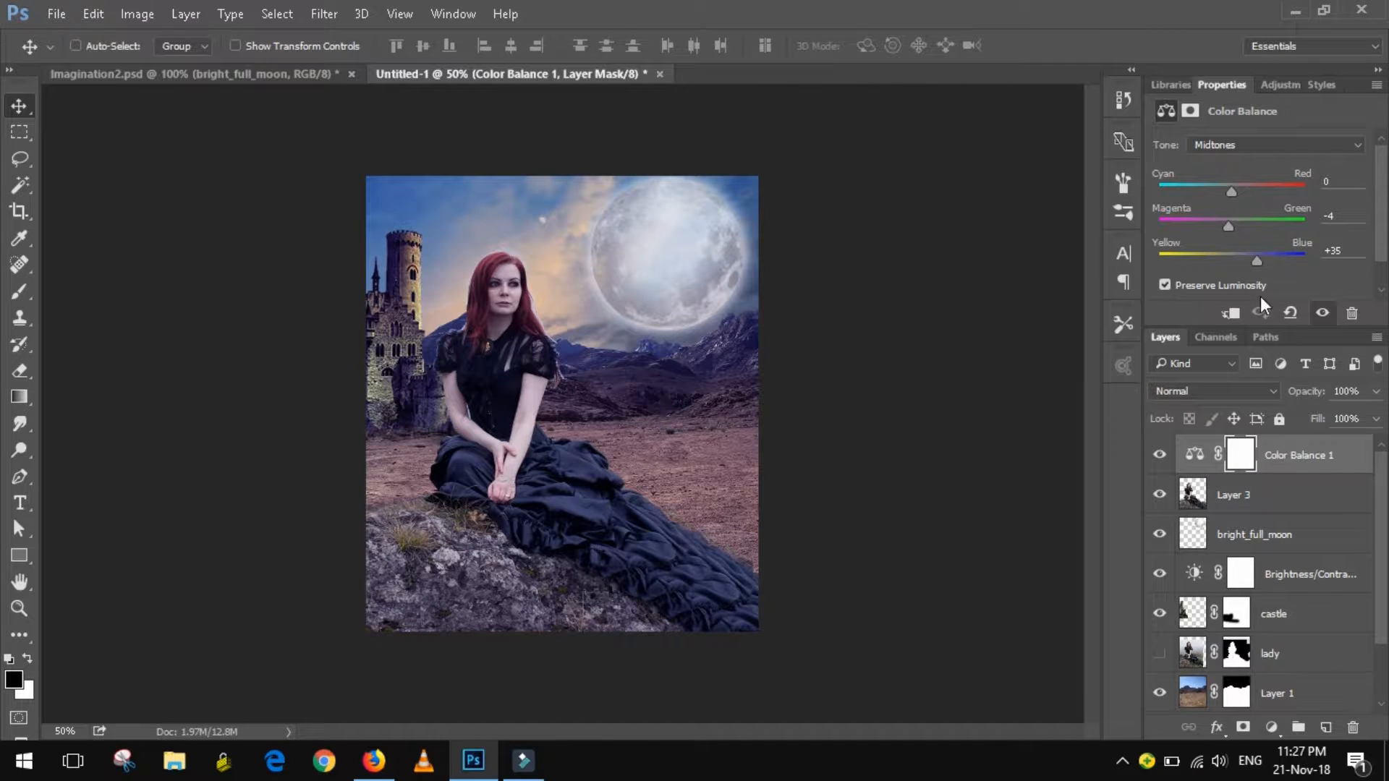
mouse_move(1229, 226)
left_mouse_down()
mouse_move(1217, 226)
mouse_move(1237, 227)
left_mouse_up()
left_click_drag(1235, 194, 1248, 194)
left_click_drag(1253, 258, 1227, 226)
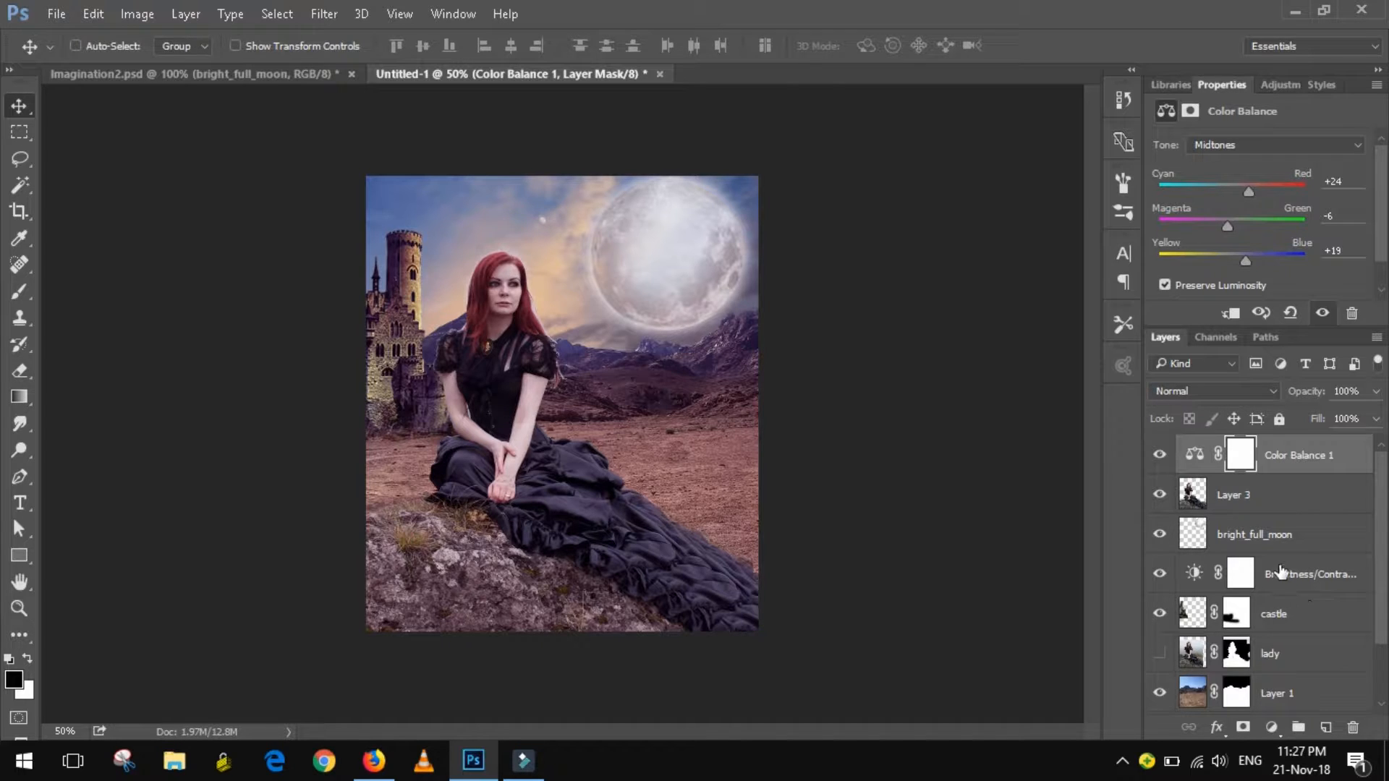
Add a pale Gradient Fill layer above the Brightness/Contrast layer, with Radial style and its glow centred on the moon.
left_click(1288, 572)
left_click(1271, 726)
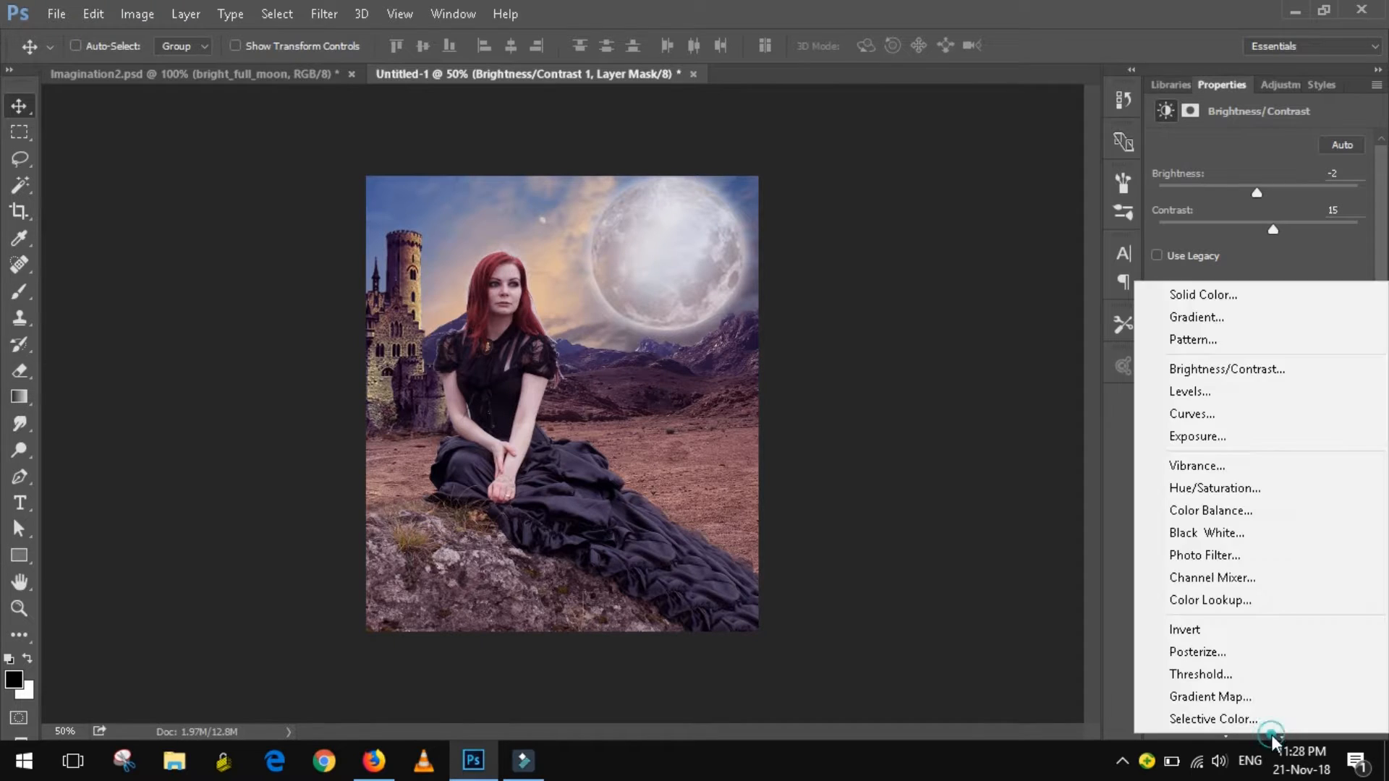
left_click(1221, 323)
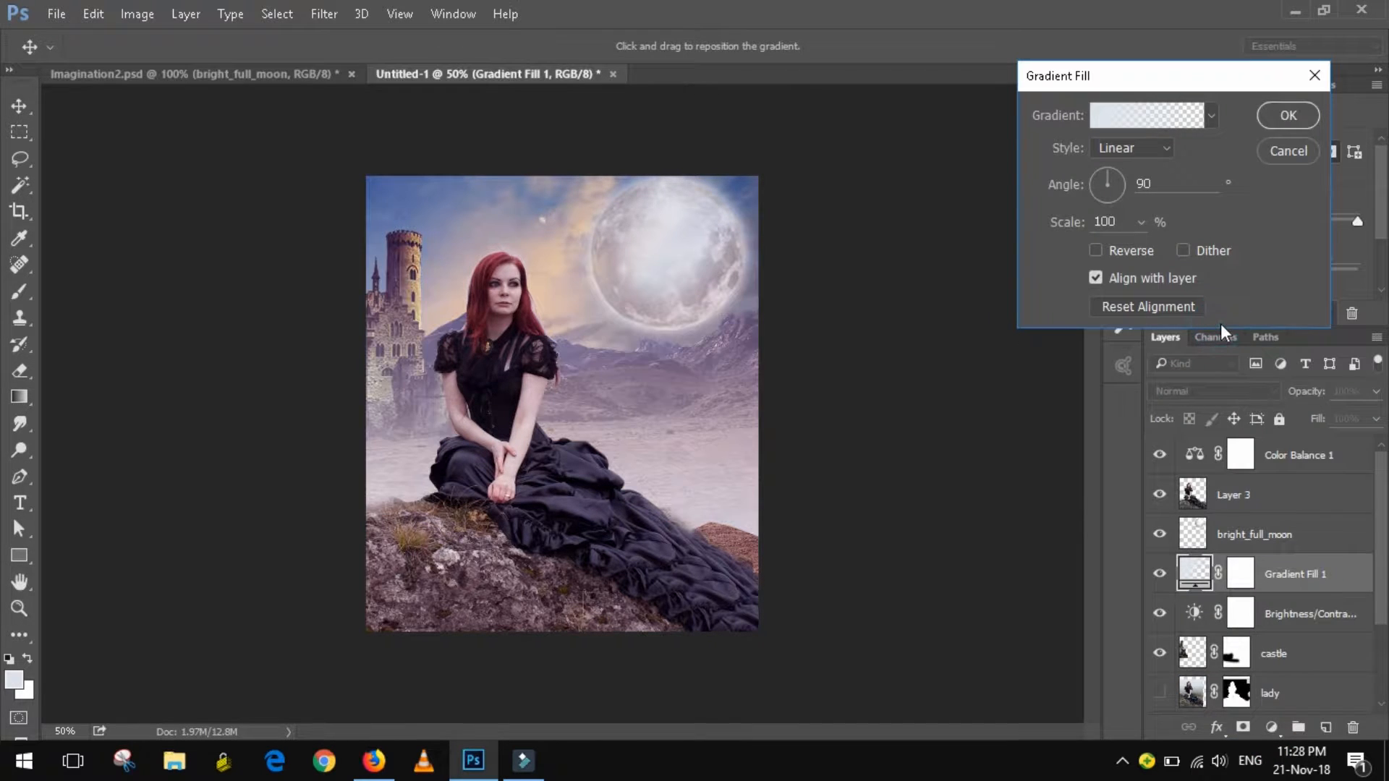
left_click(1130, 151)
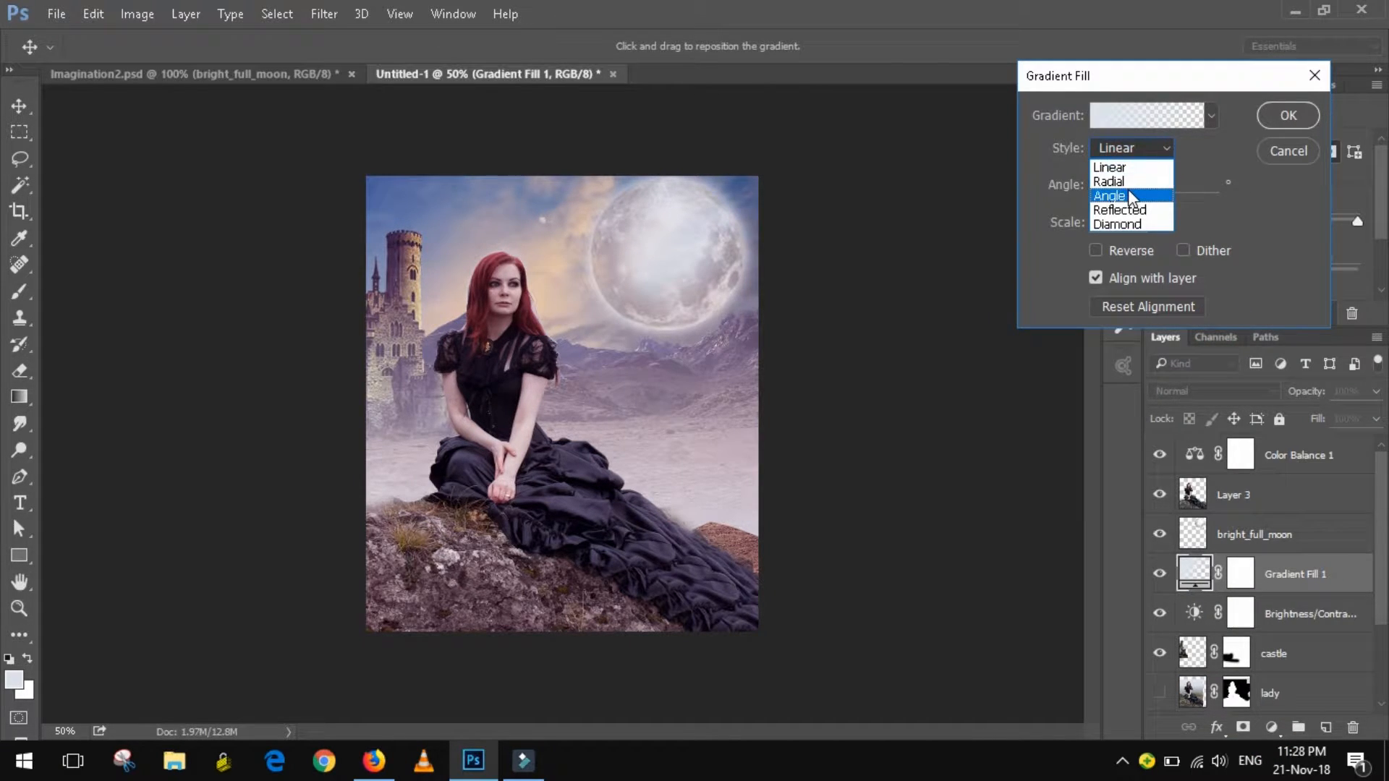
left_click(1121, 180)
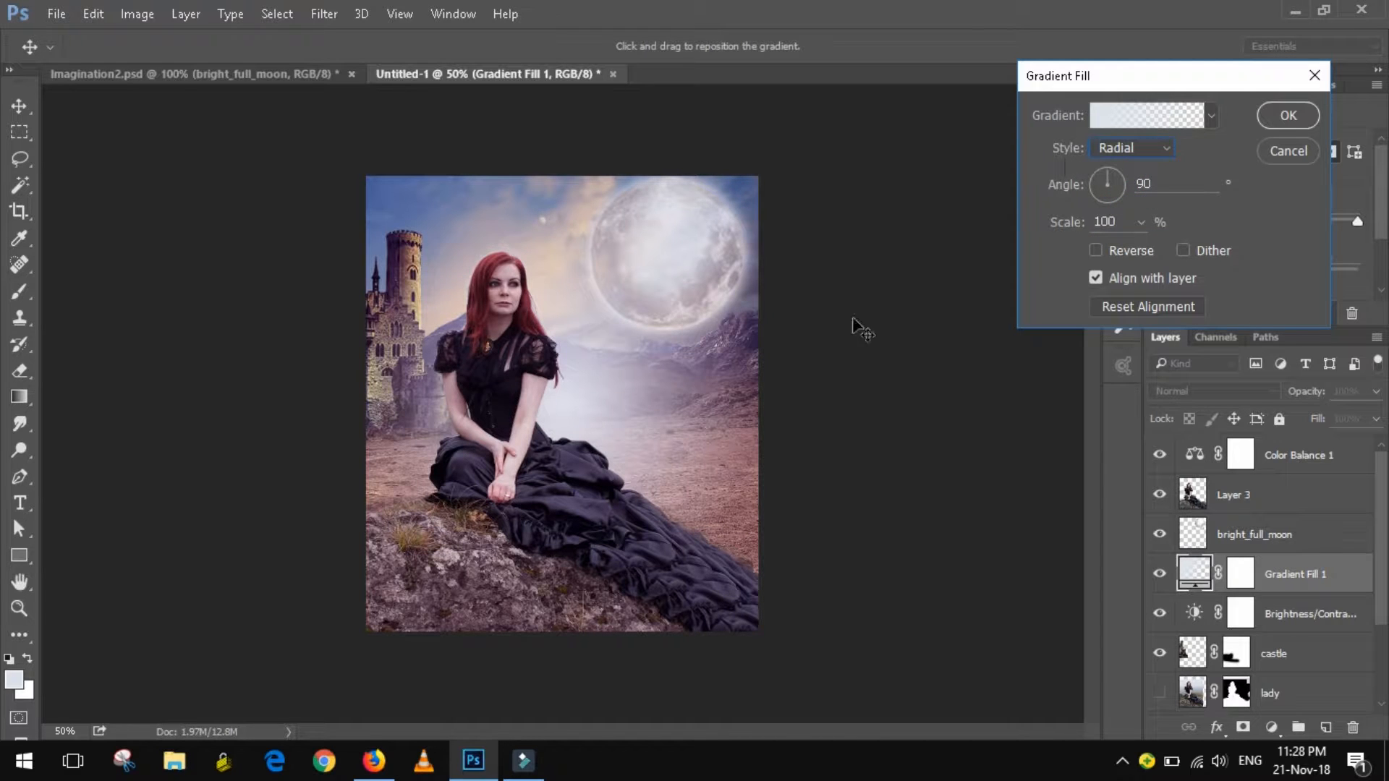
left_click_drag(582, 405, 663, 259)
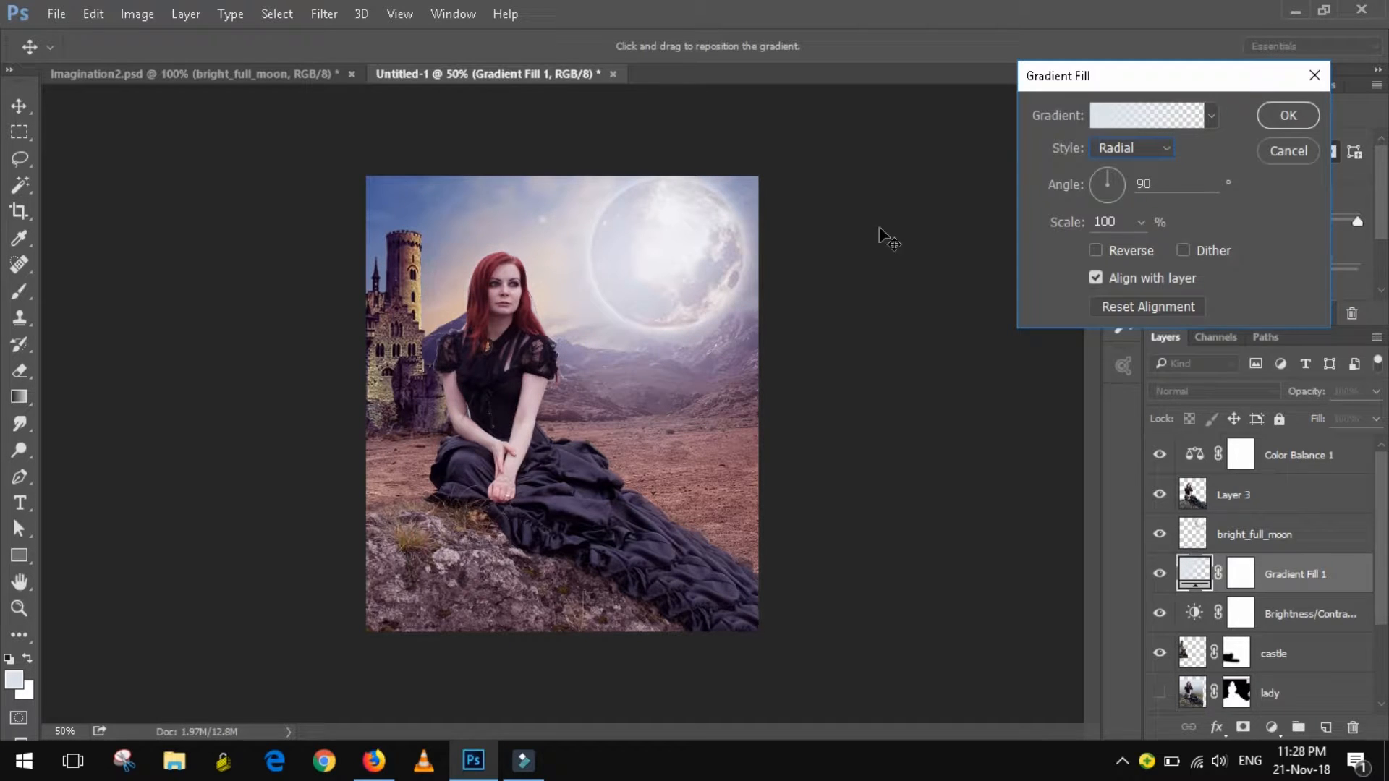
Reduce the radial gradient's scale to about 89% and apply the fill.
left_click(1139, 222)
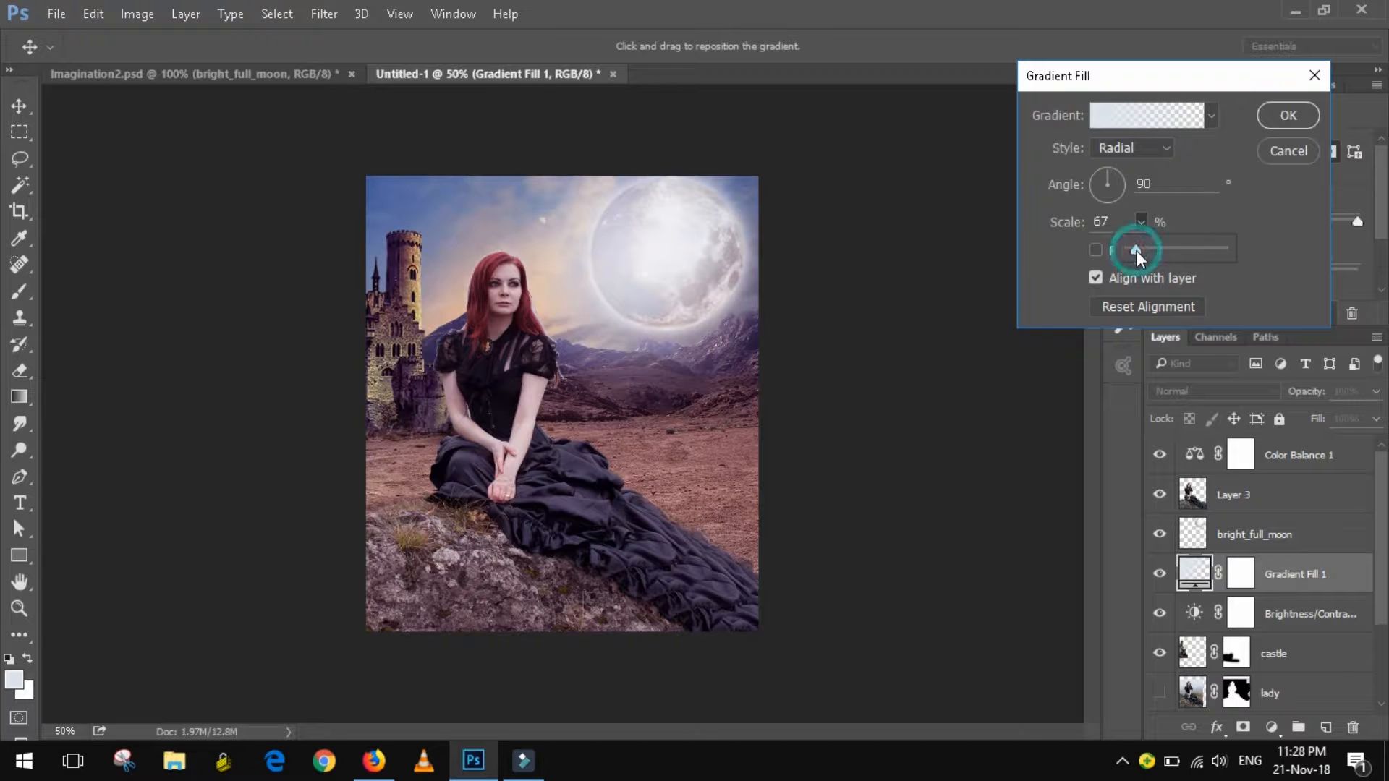
left_click(703, 287)
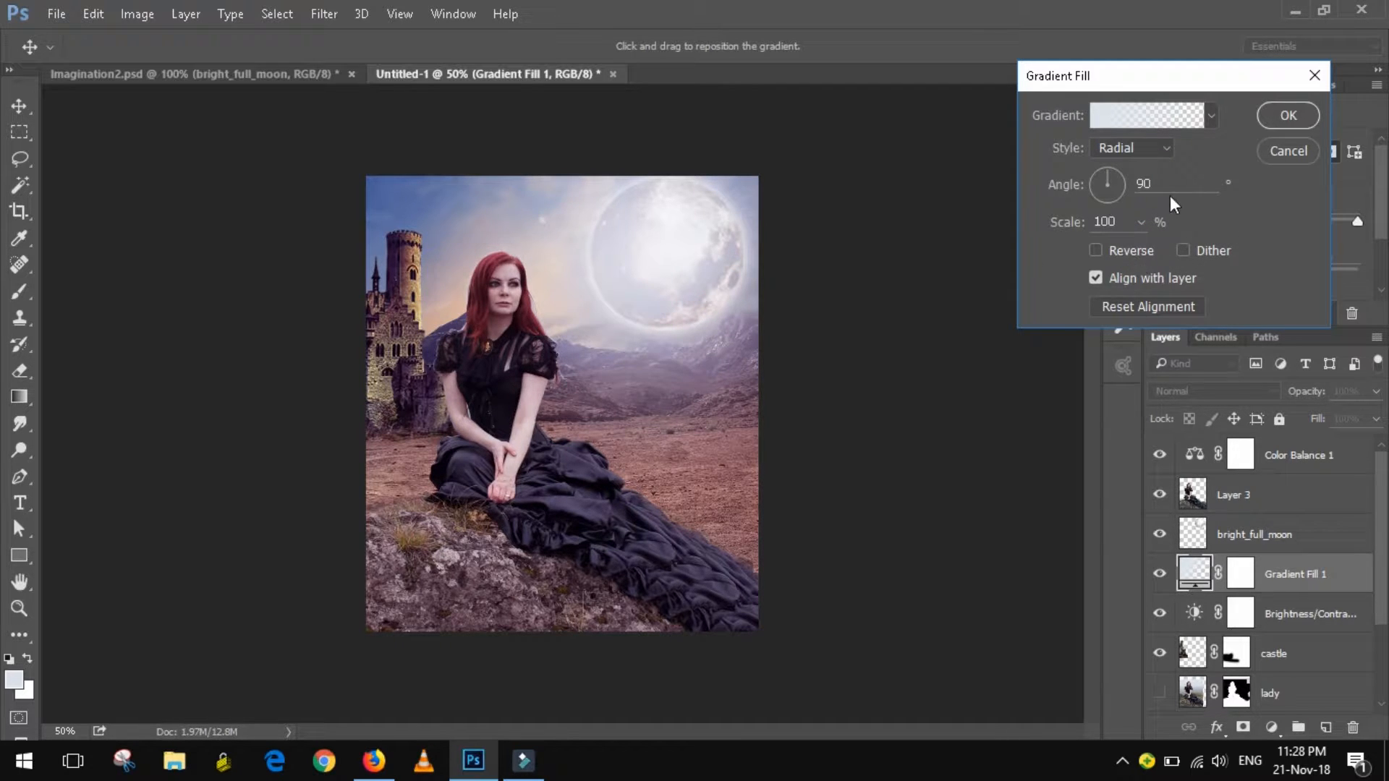
left_click(1141, 222)
left_click_drag(1139, 249, 1137, 250)
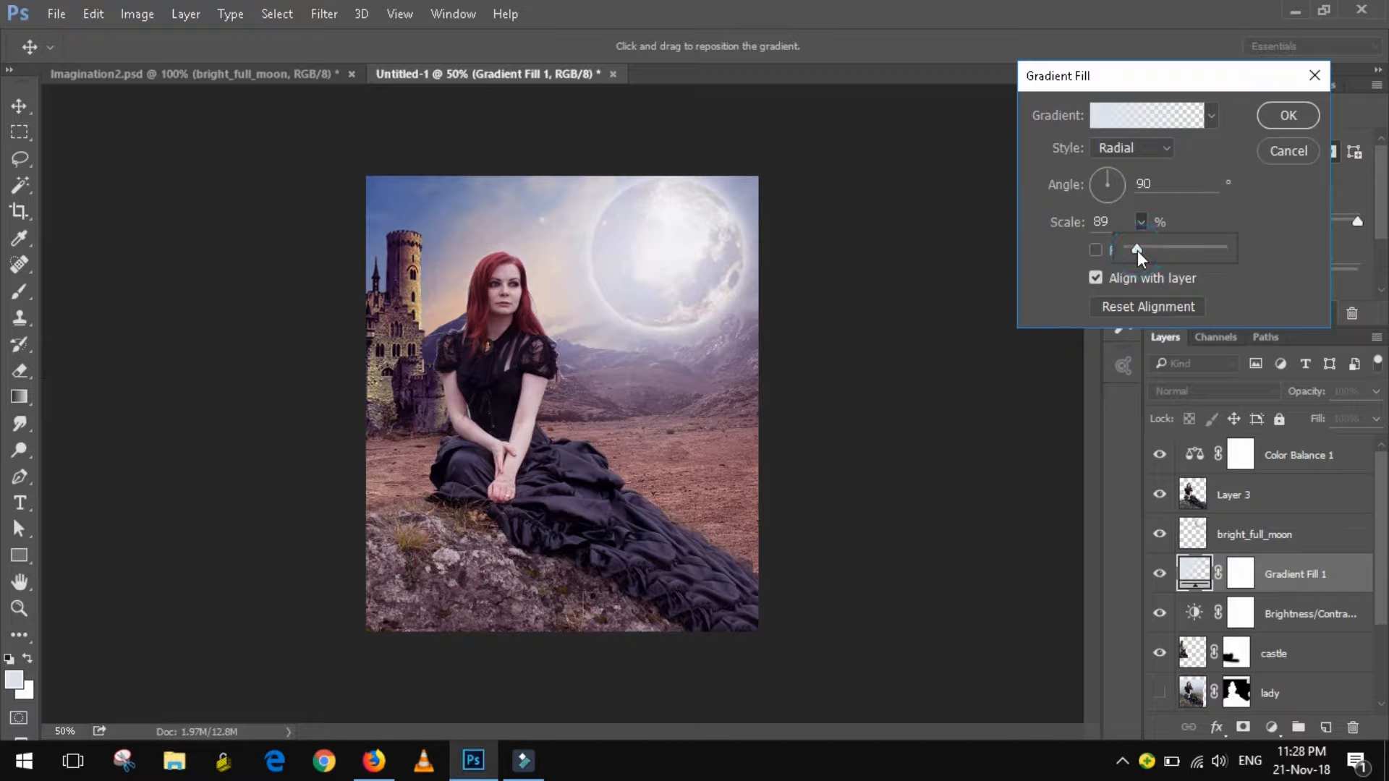
left_click(1270, 120)
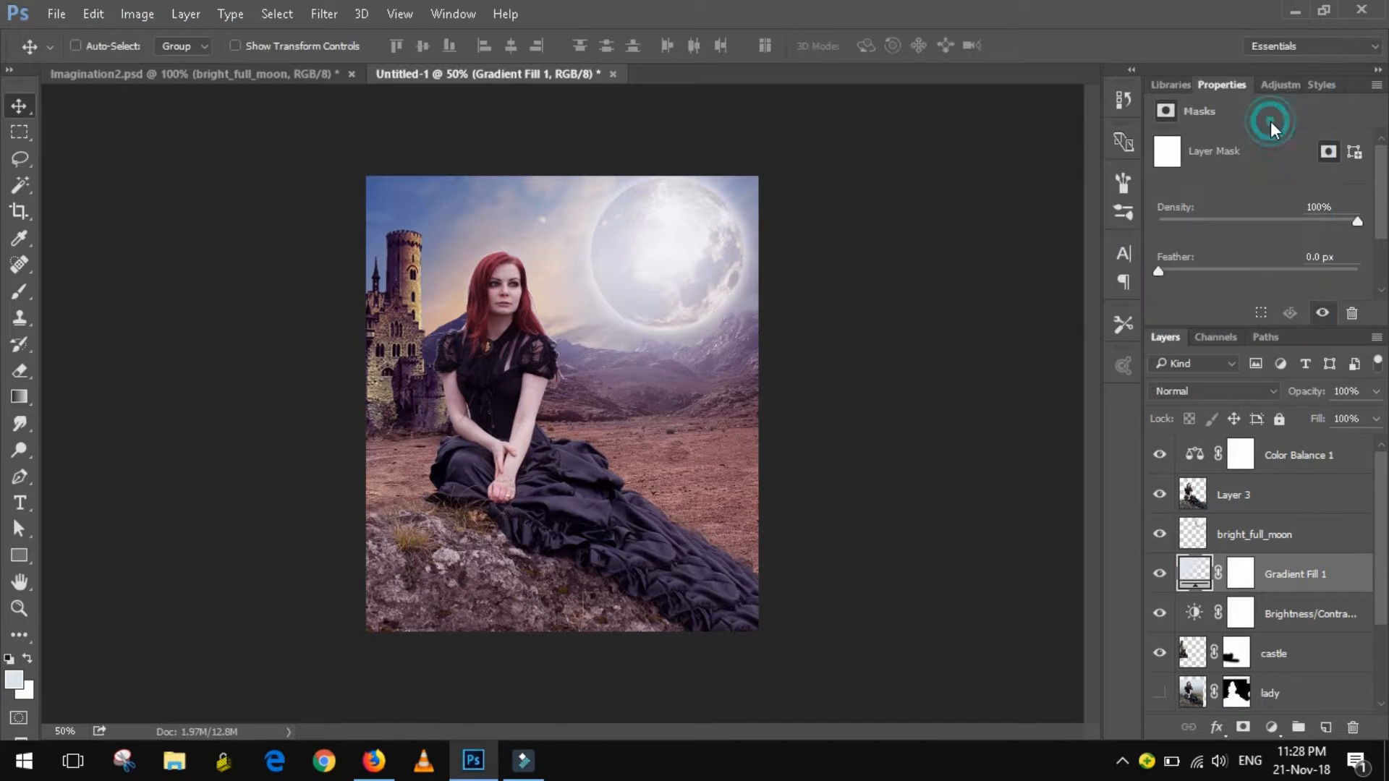
Set the gradient fill layer's blend mode to Screen.
left_click(1221, 391)
left_click(1174, 127)
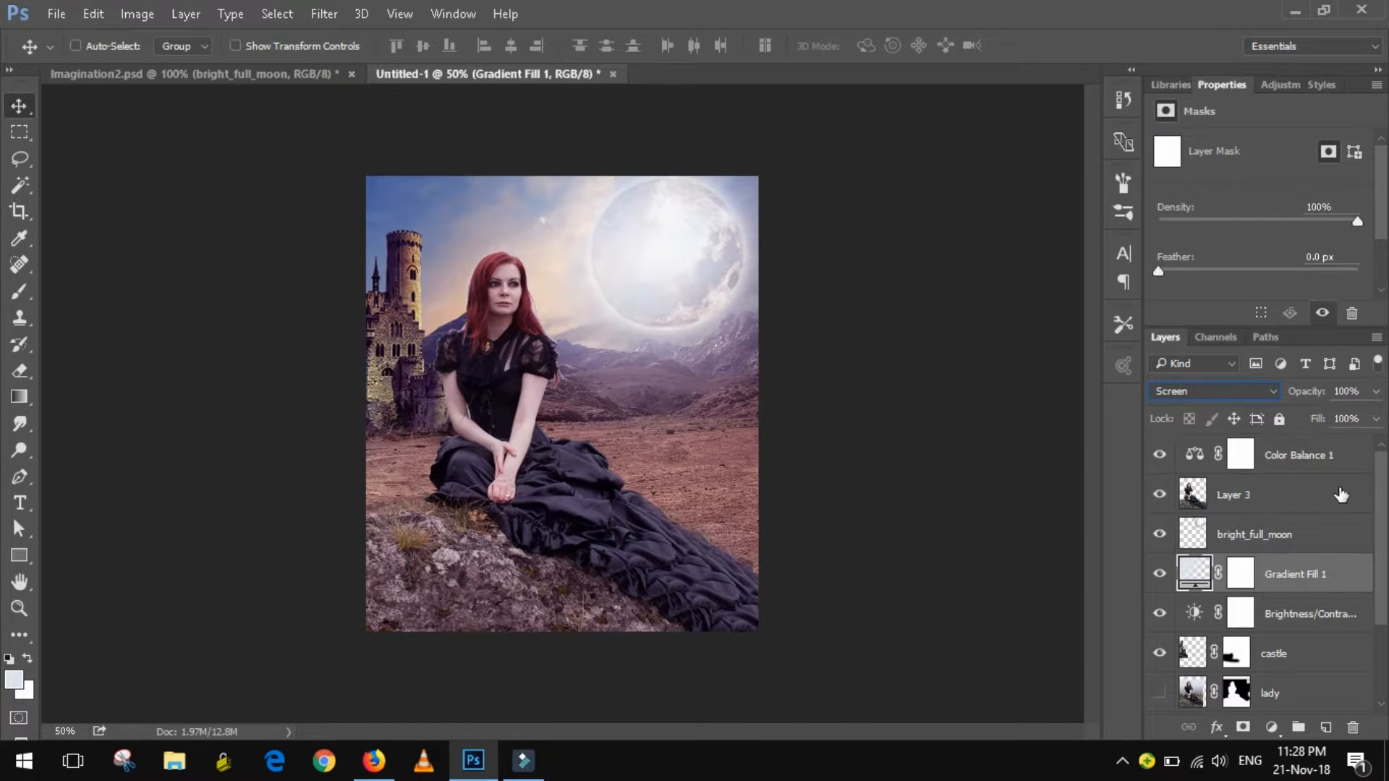
scroll(1340, 494, "down", 2)
scroll(1341, 494, "down", 1)
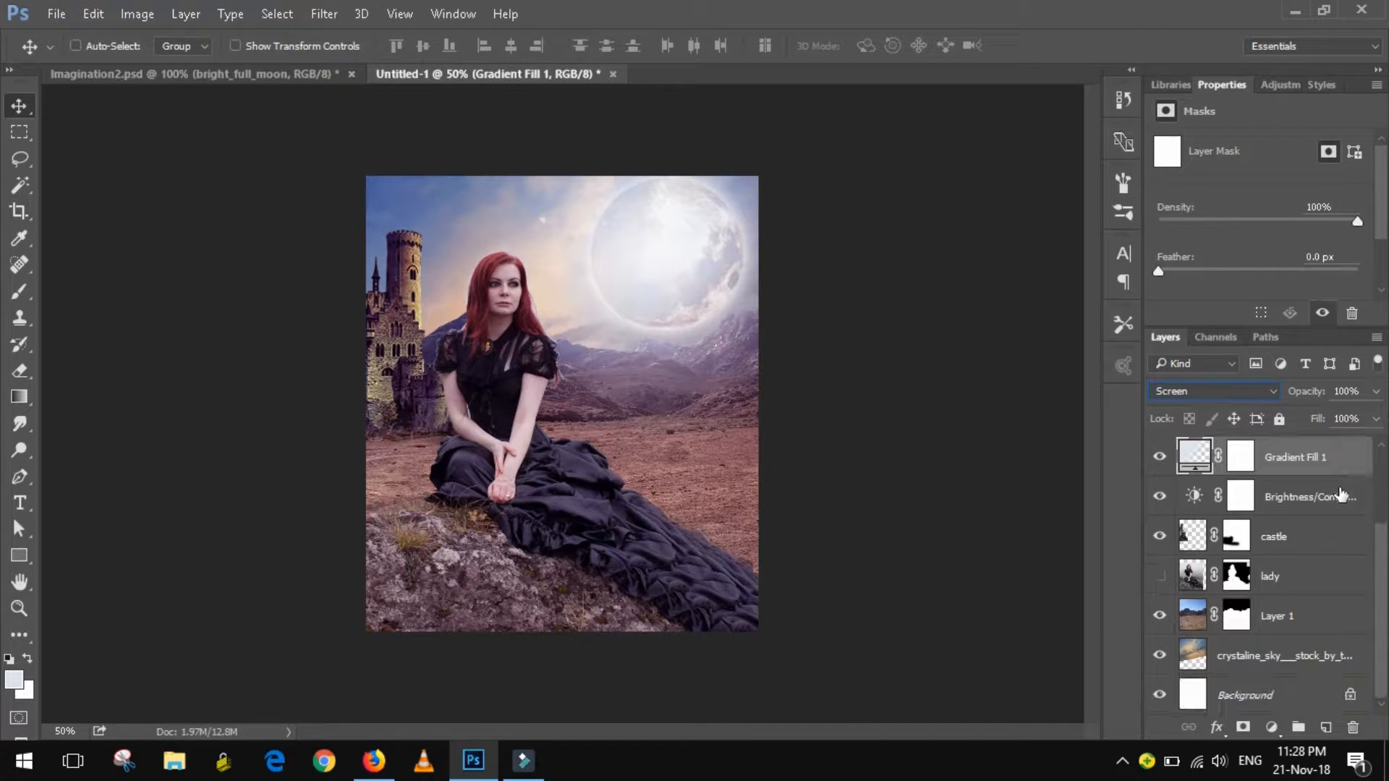
scroll(1340, 494, "up", 3)
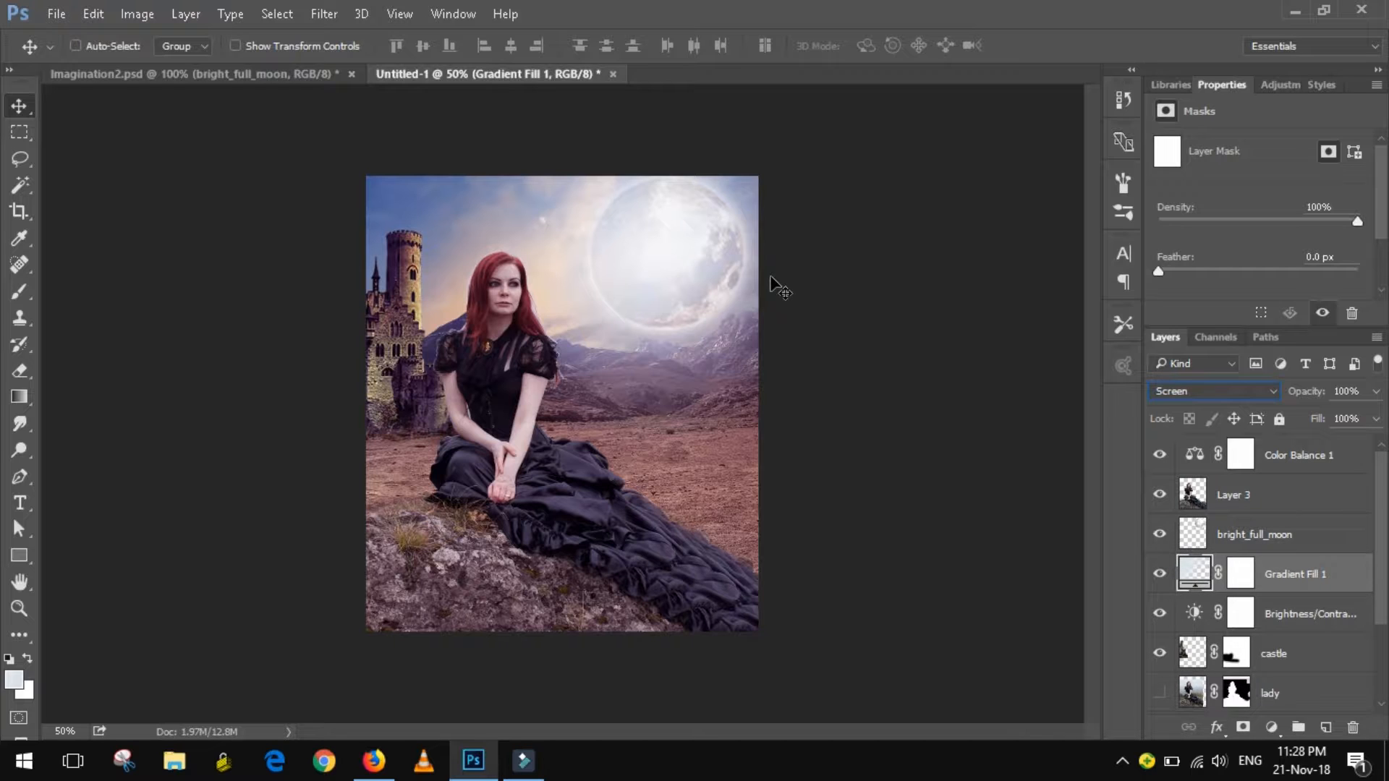
Examine the woman, castle and moon glow in the composite at 100% magnification.
left_click(19, 609)
right_click(471, 270)
left_click(534, 315)
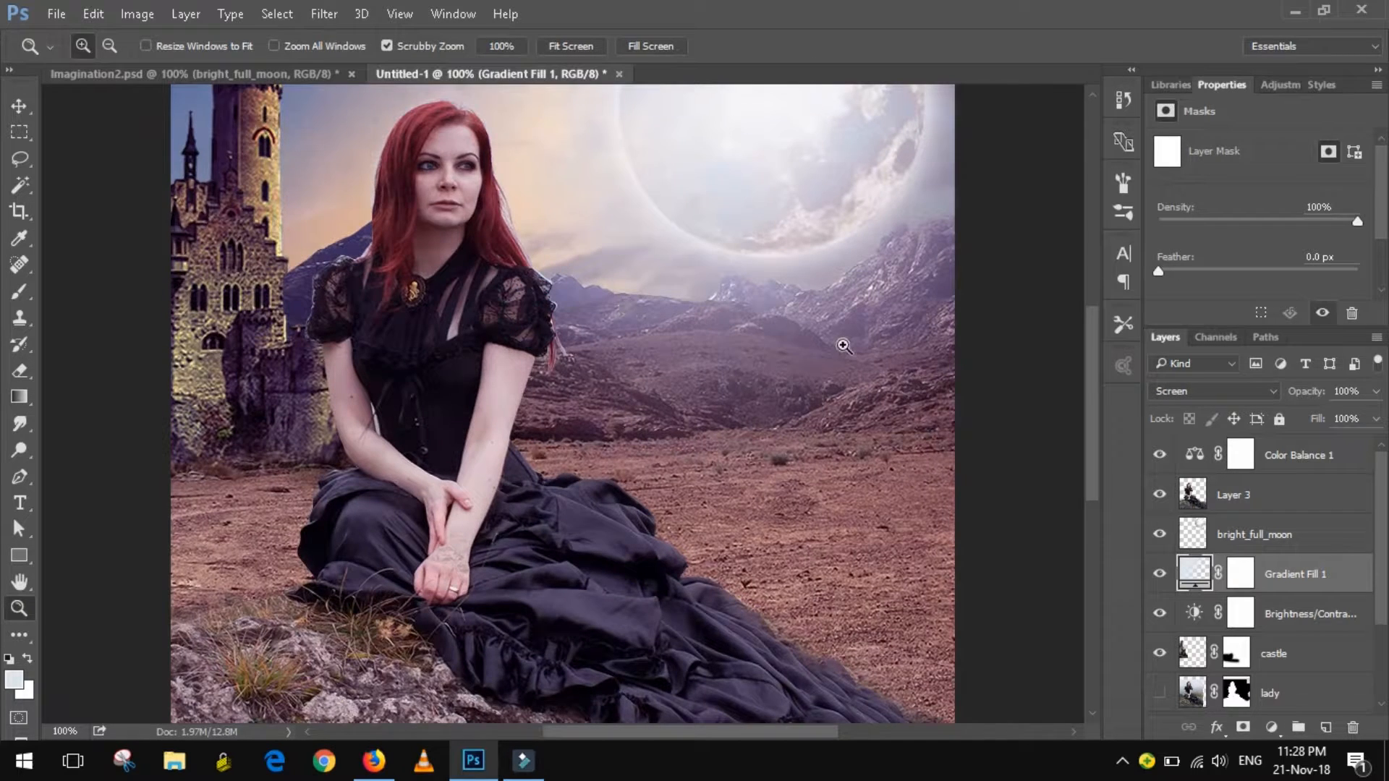
scroll(844, 345, "up", 3)
scroll(844, 345, "down", 2)
scroll(844, 345, "up", 3)
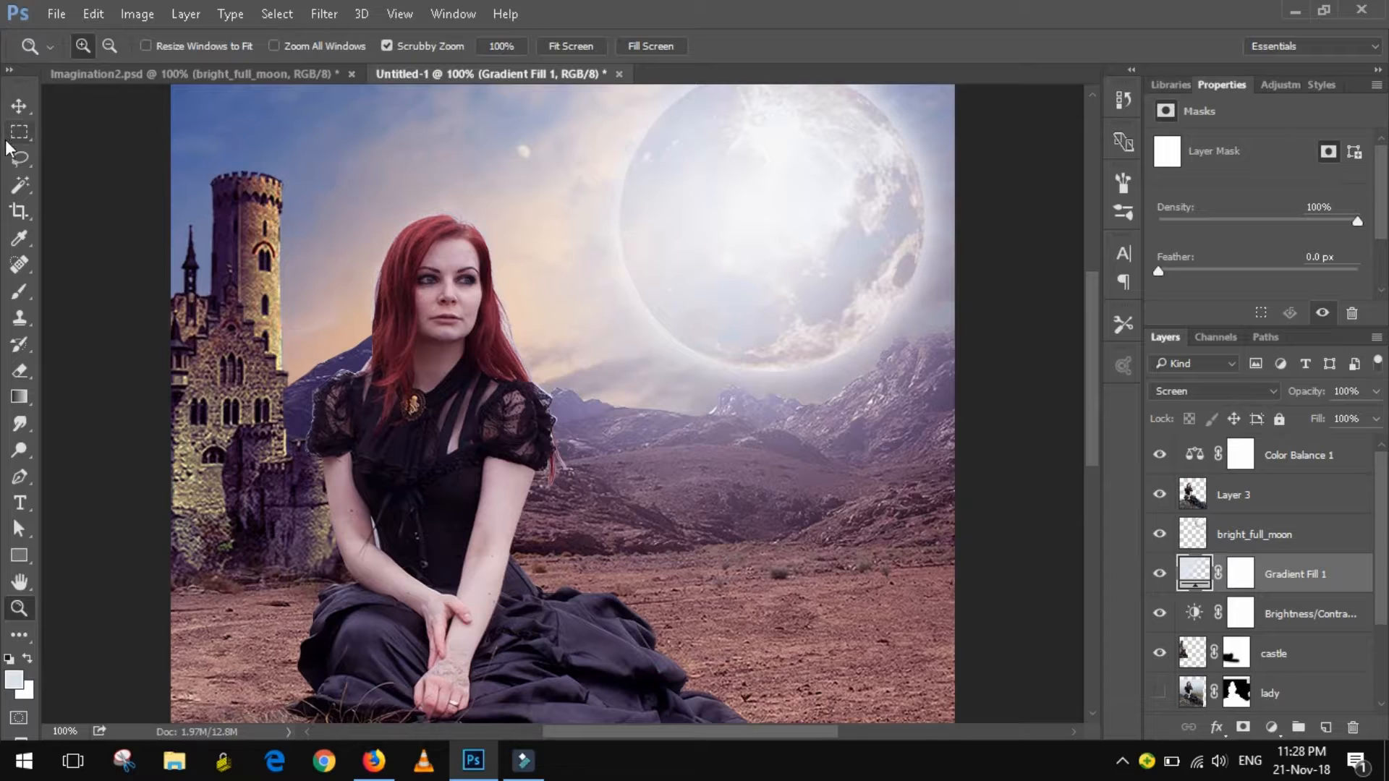
left_click(19, 107)
scroll(6, 406, "down", 5)
Add a dark blue Solid Color fill layer above the Color Balance adjustment.
left_click(1282, 503)
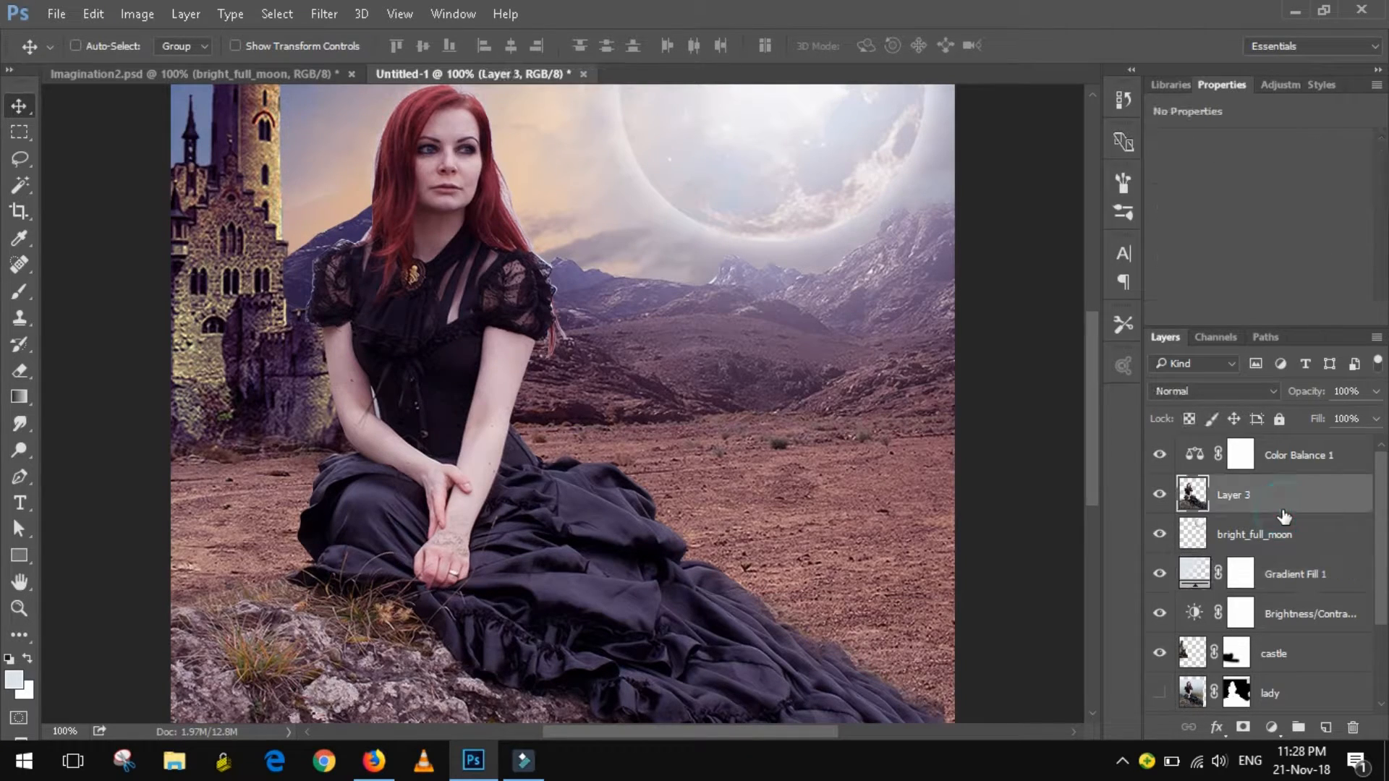
left_click(1292, 467)
left_click(1270, 726)
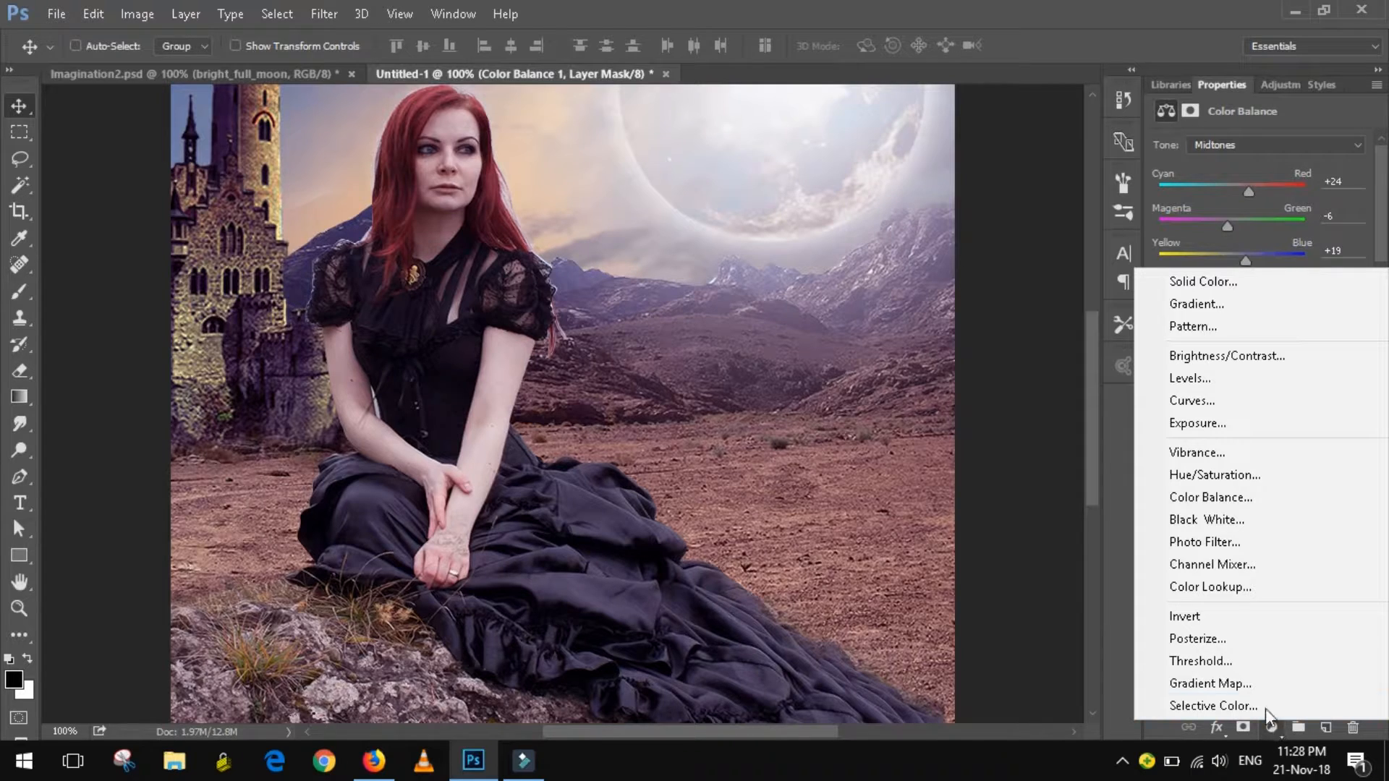
left_click(1203, 281)
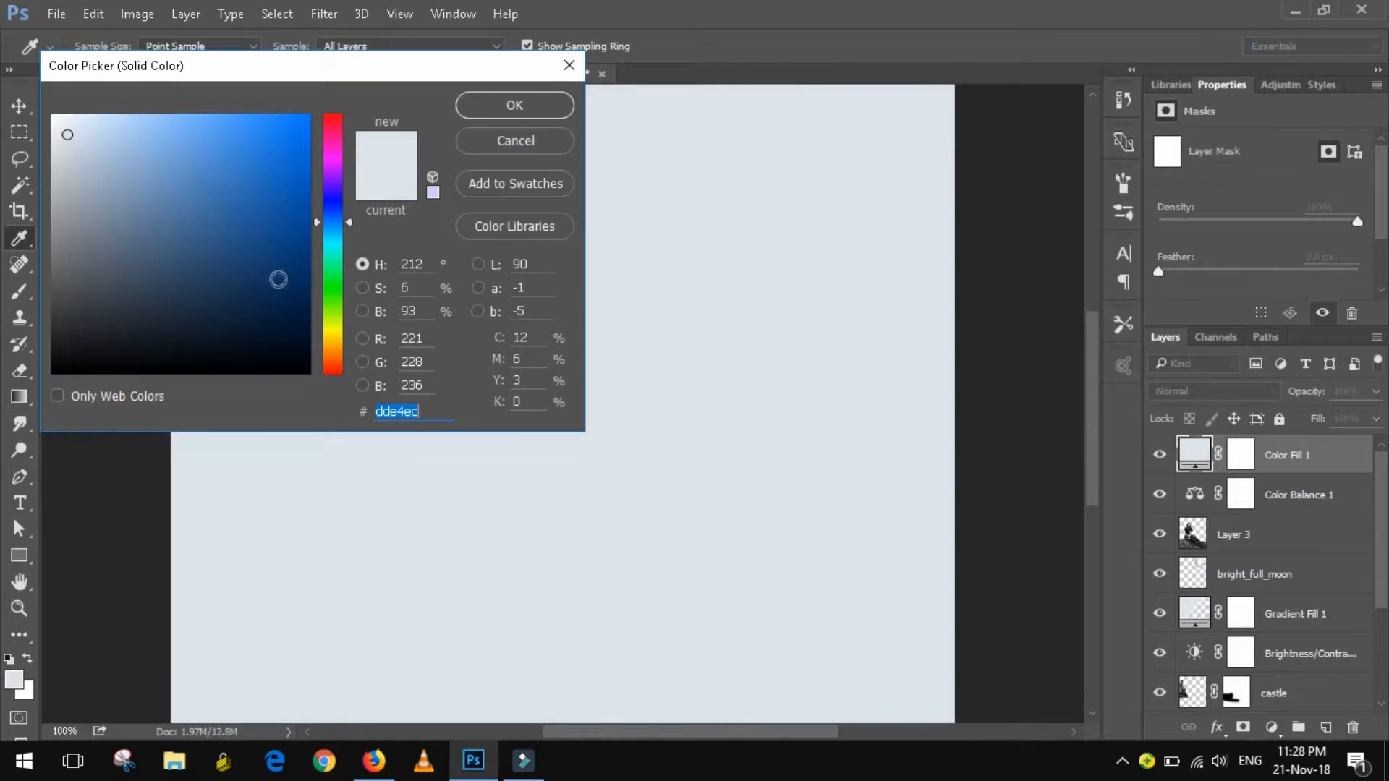
left_click_drag(292, 195, 294, 252)
left_click(482, 109)
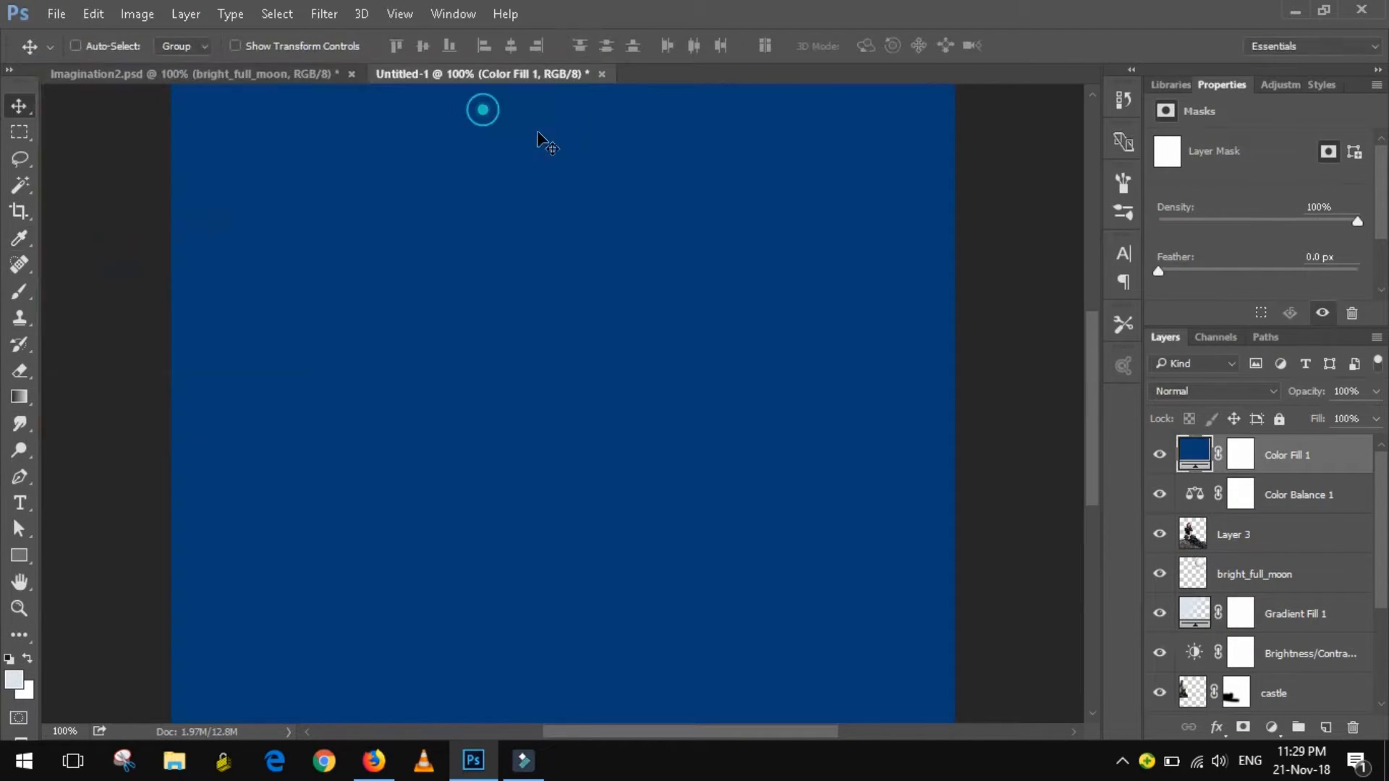
Try the Soft Light and Lighten blend modes on the dark blue color fill layer.
left_click(1215, 390)
left_click(1181, 201)
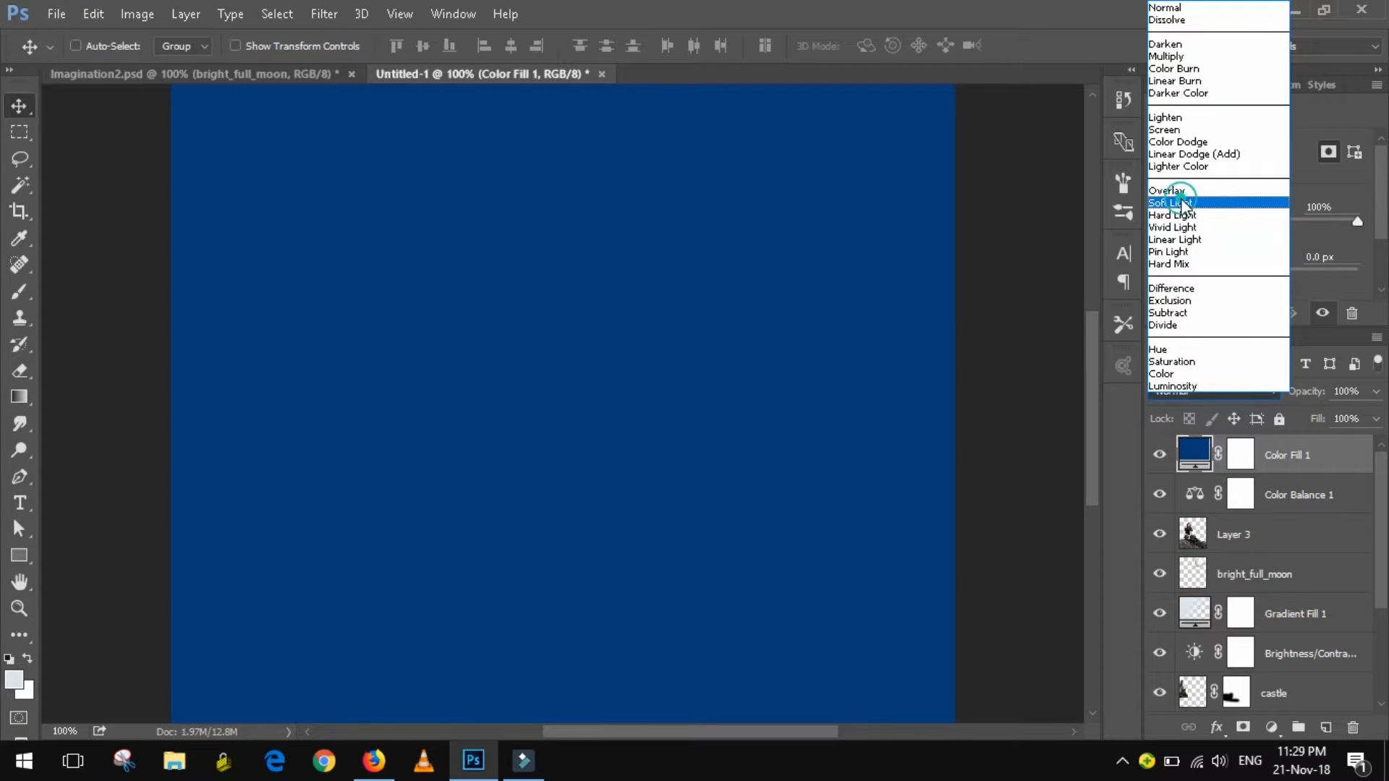
left_click(1221, 389)
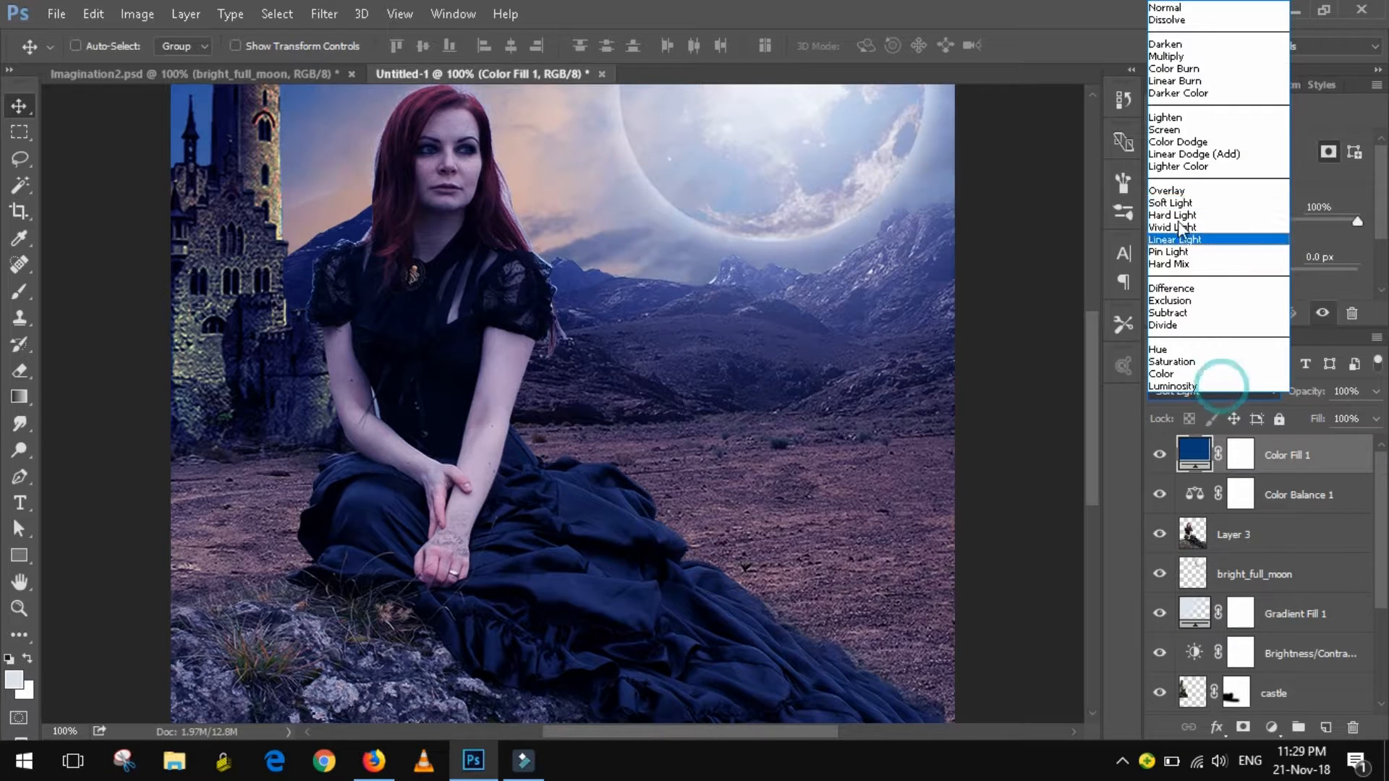
left_click(1173, 120)
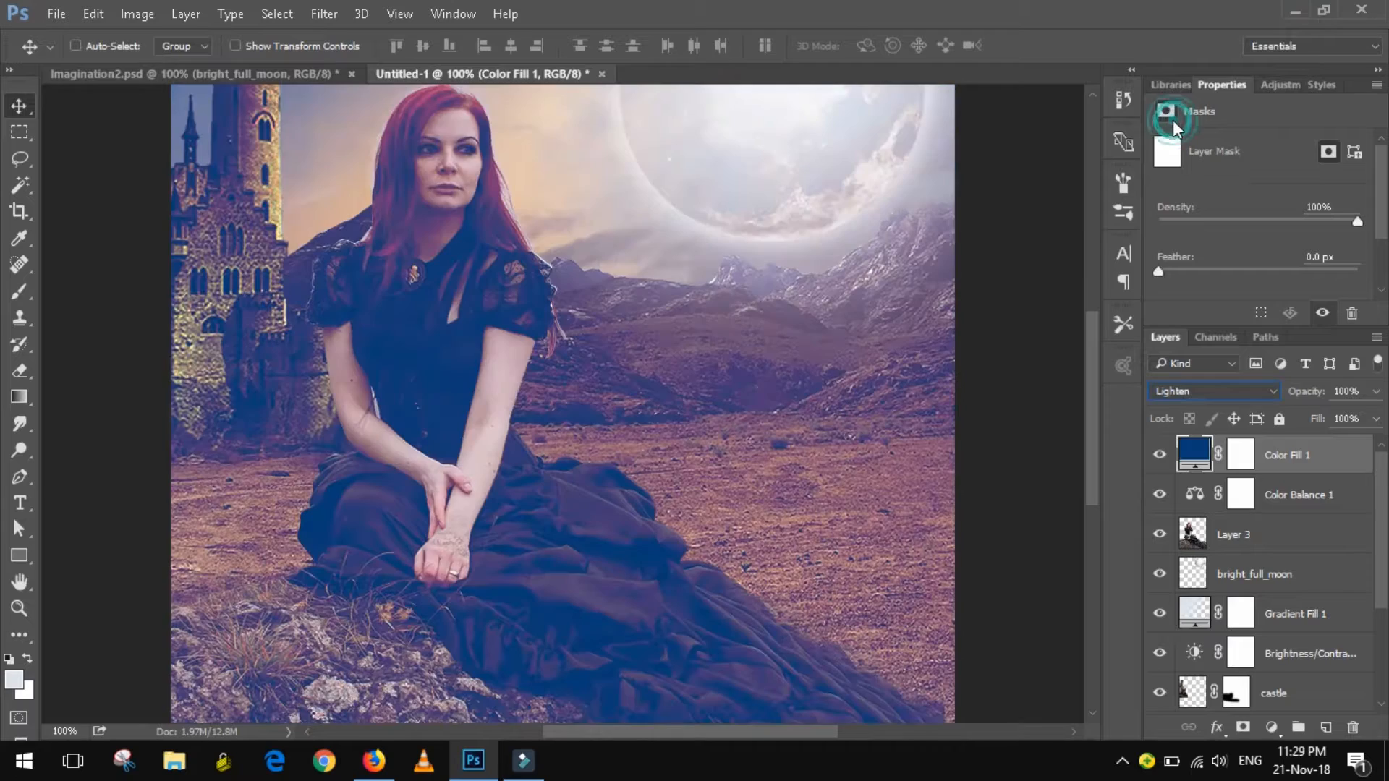
Set the dark blue color fill layer's blend mode to Overlay and its opacity to 42%.
left_click(1213, 394)
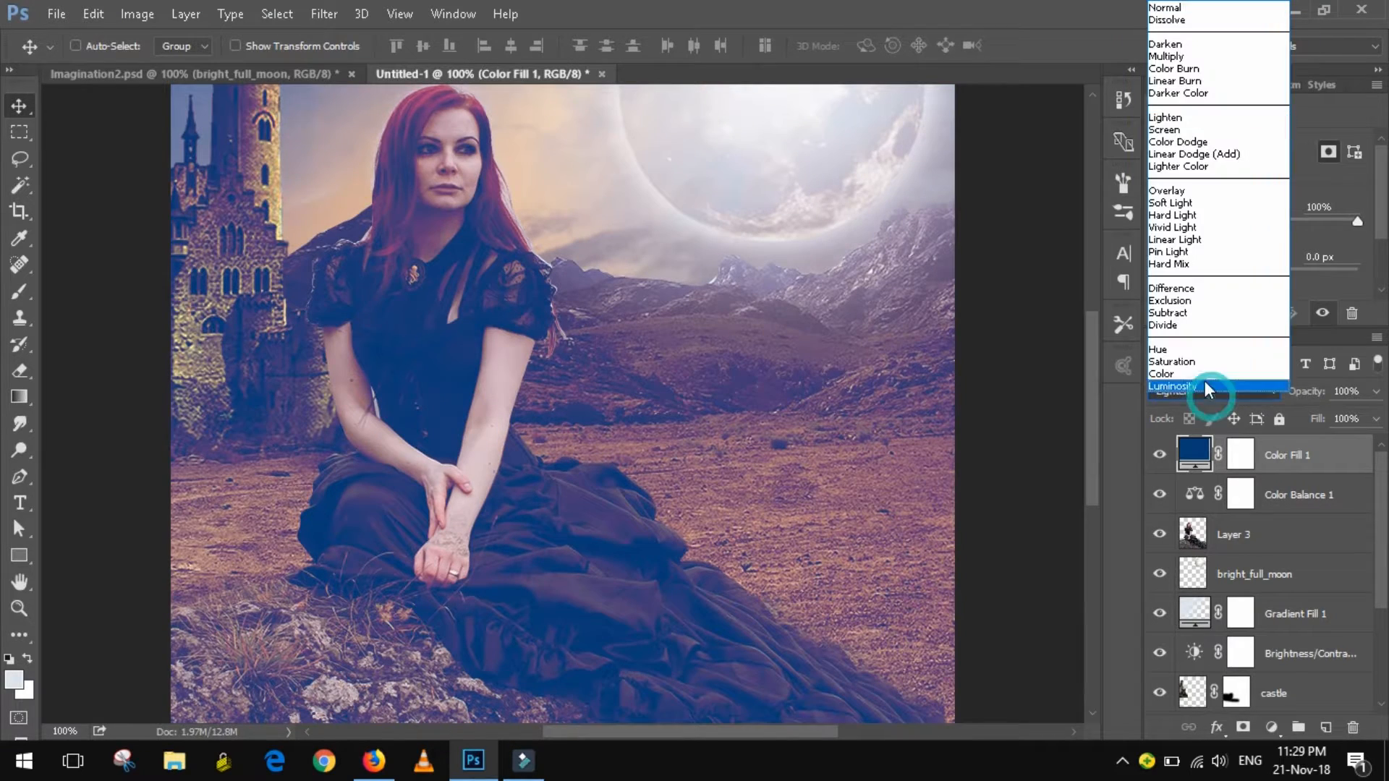
left_click(1167, 191)
scroll(1086, 393, "up", 3)
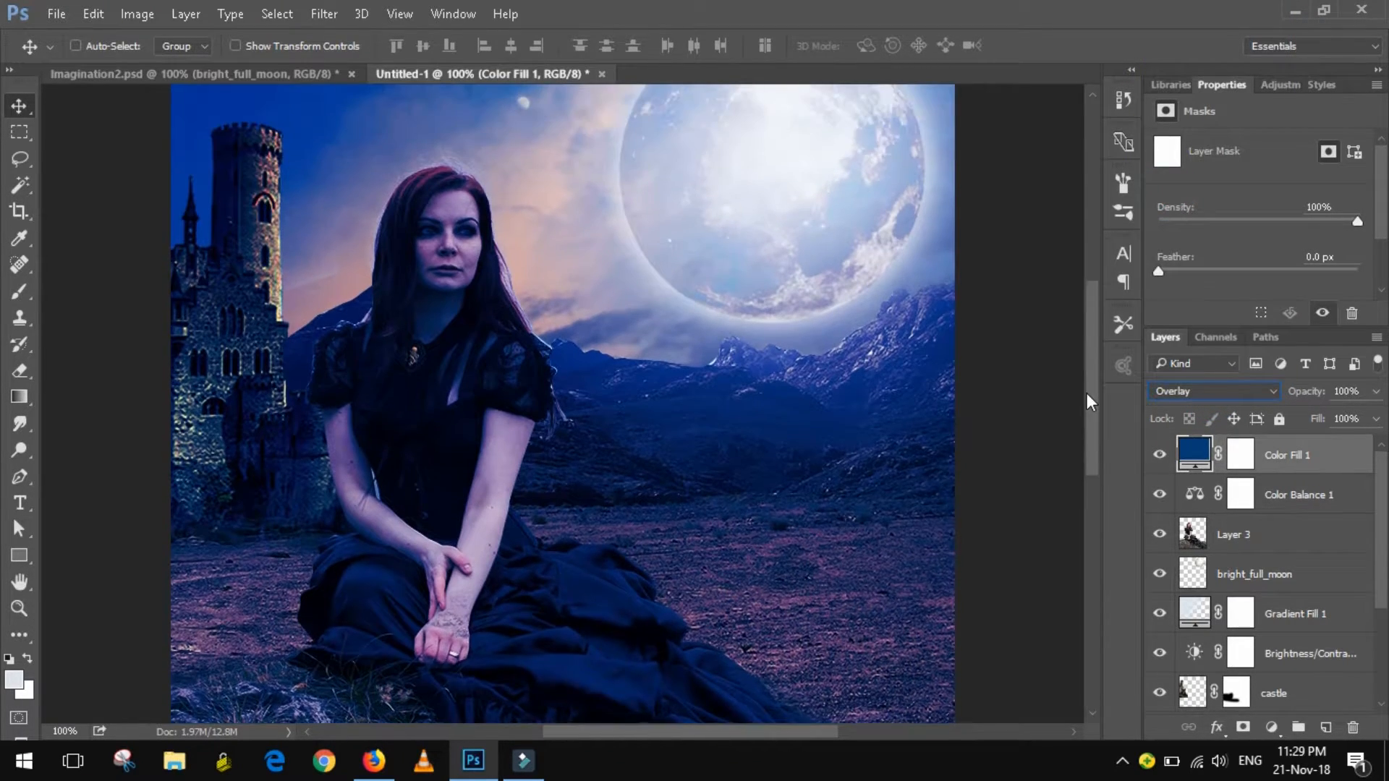
left_click(1375, 391)
left_click_drag(1377, 414, 1317, 417)
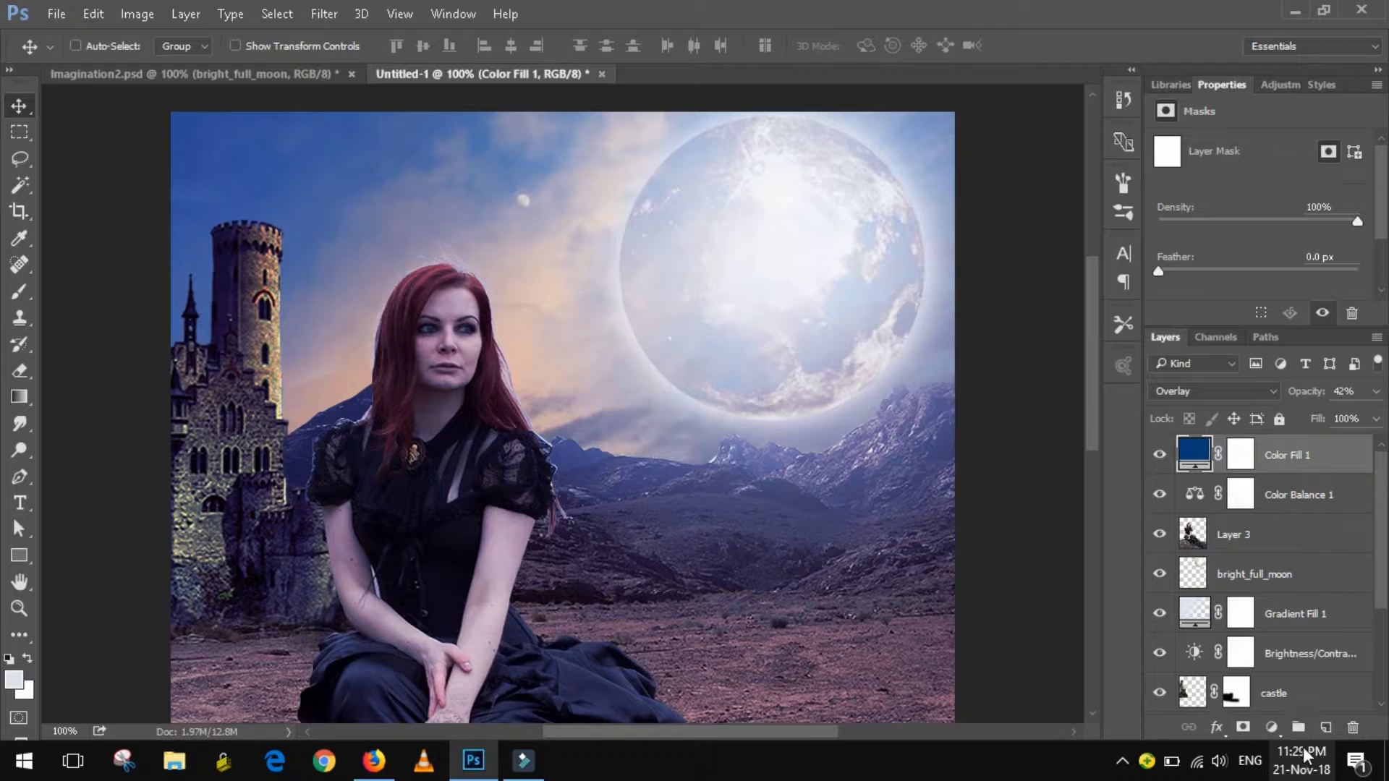
Add a Photo Filter adjustment above the color fill, using the Blue filter at 56% density.
left_click(1272, 727)
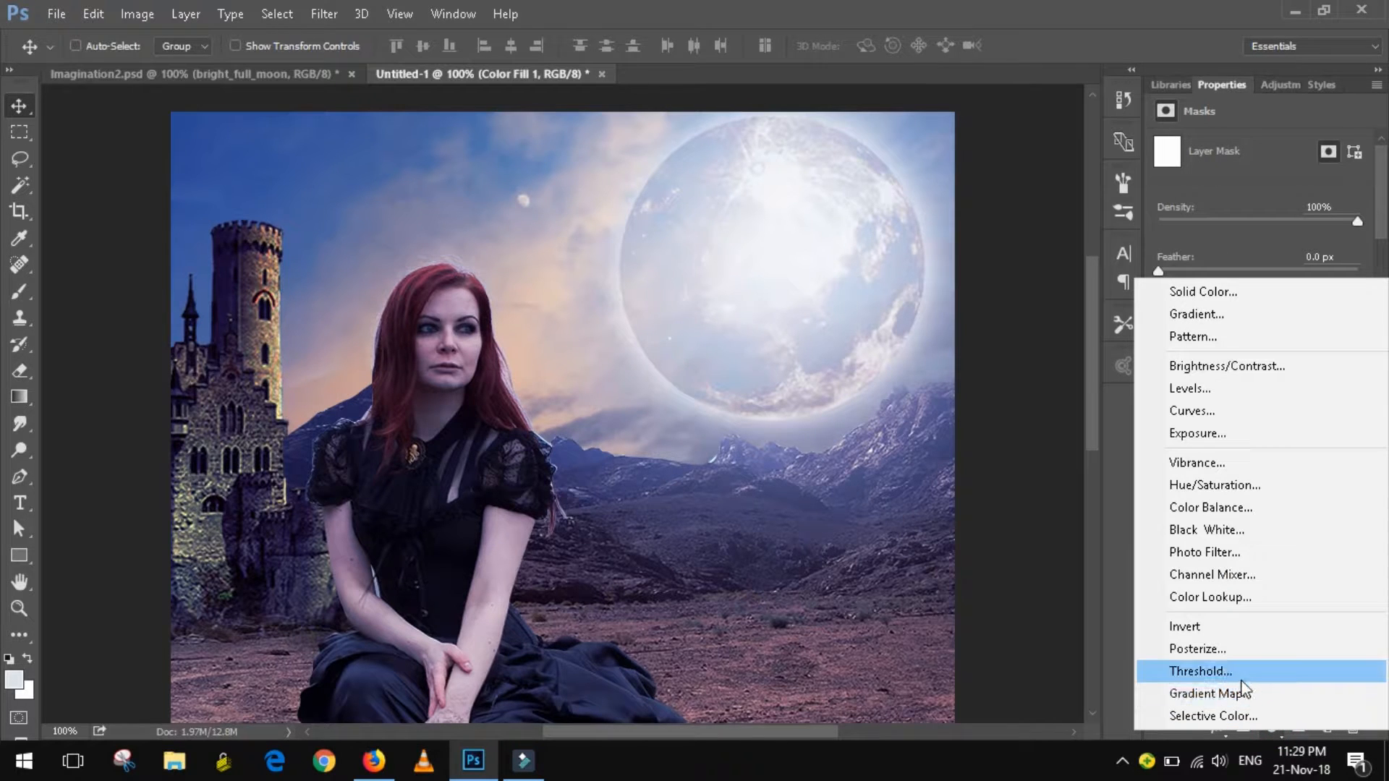
left_click(1215, 553)
left_click(1254, 148)
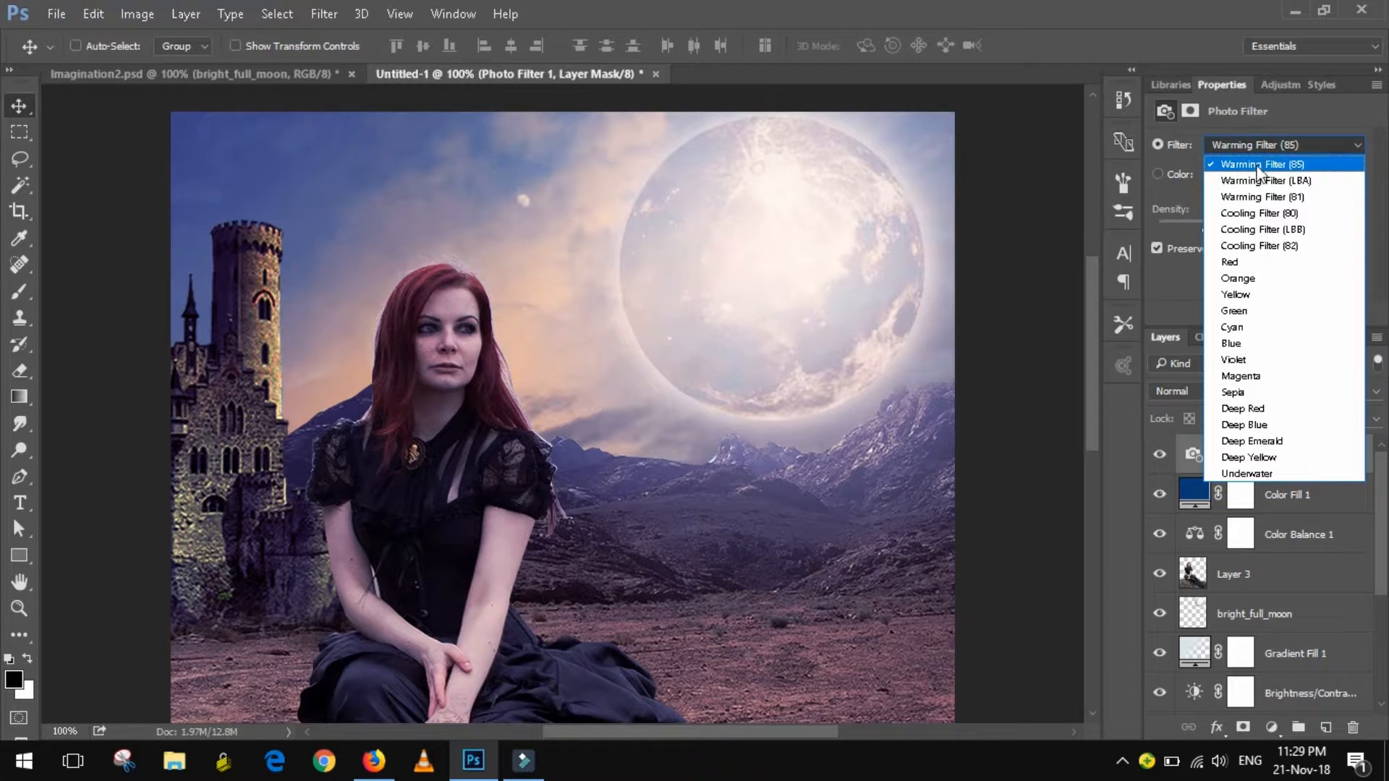
left_click(1247, 340)
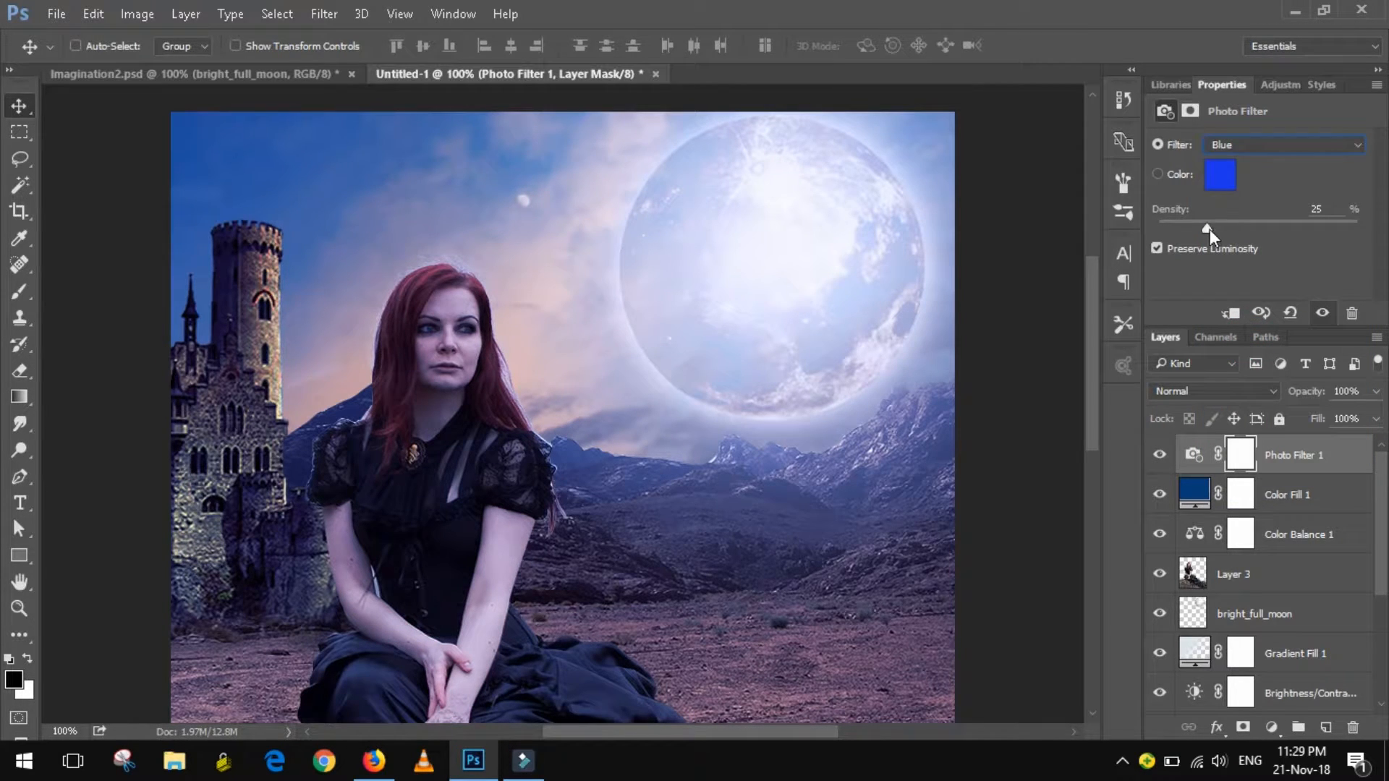
left_click_drag(1209, 229, 1282, 232)
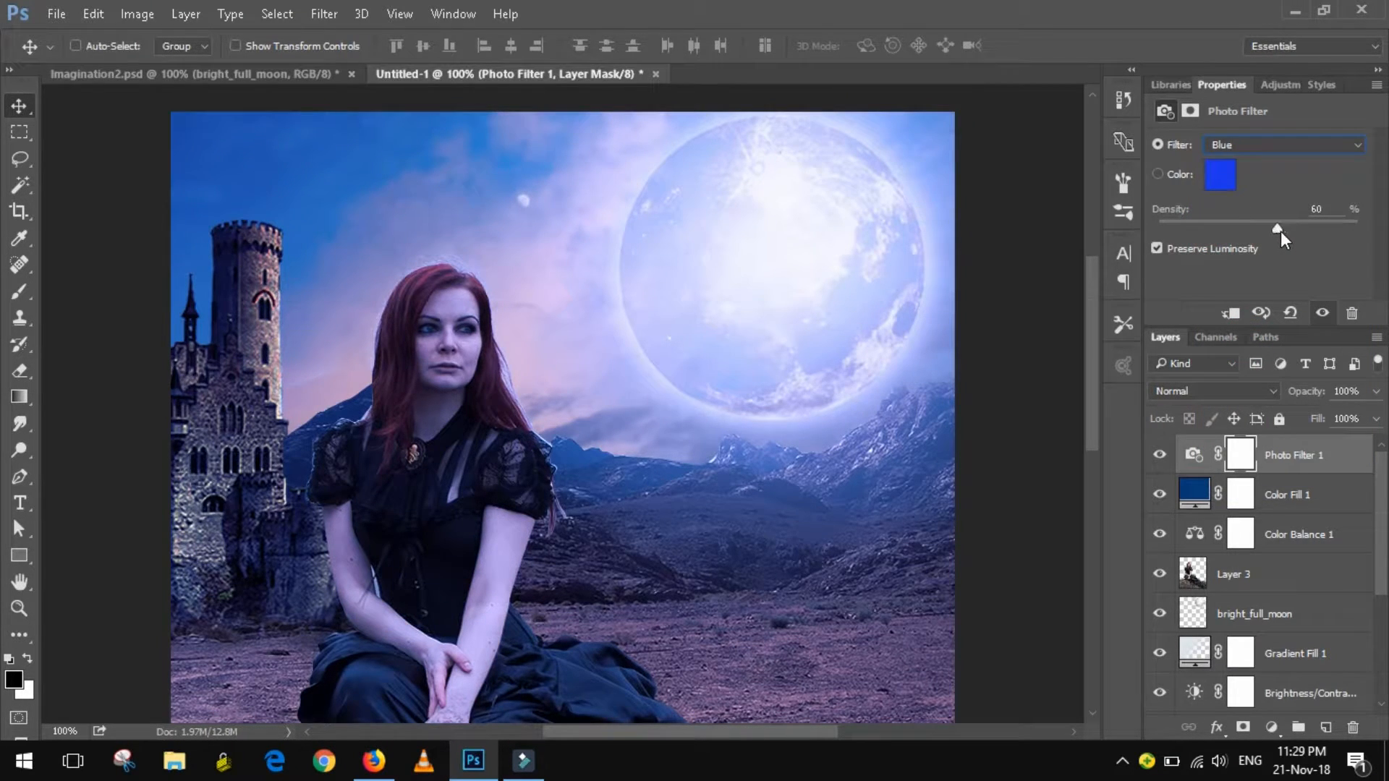
left_click_drag(1320, 231, 1250, 231)
Set the Photo Filter layer's blend mode to Overlay and its opacity to 45%.
left_click(1267, 393)
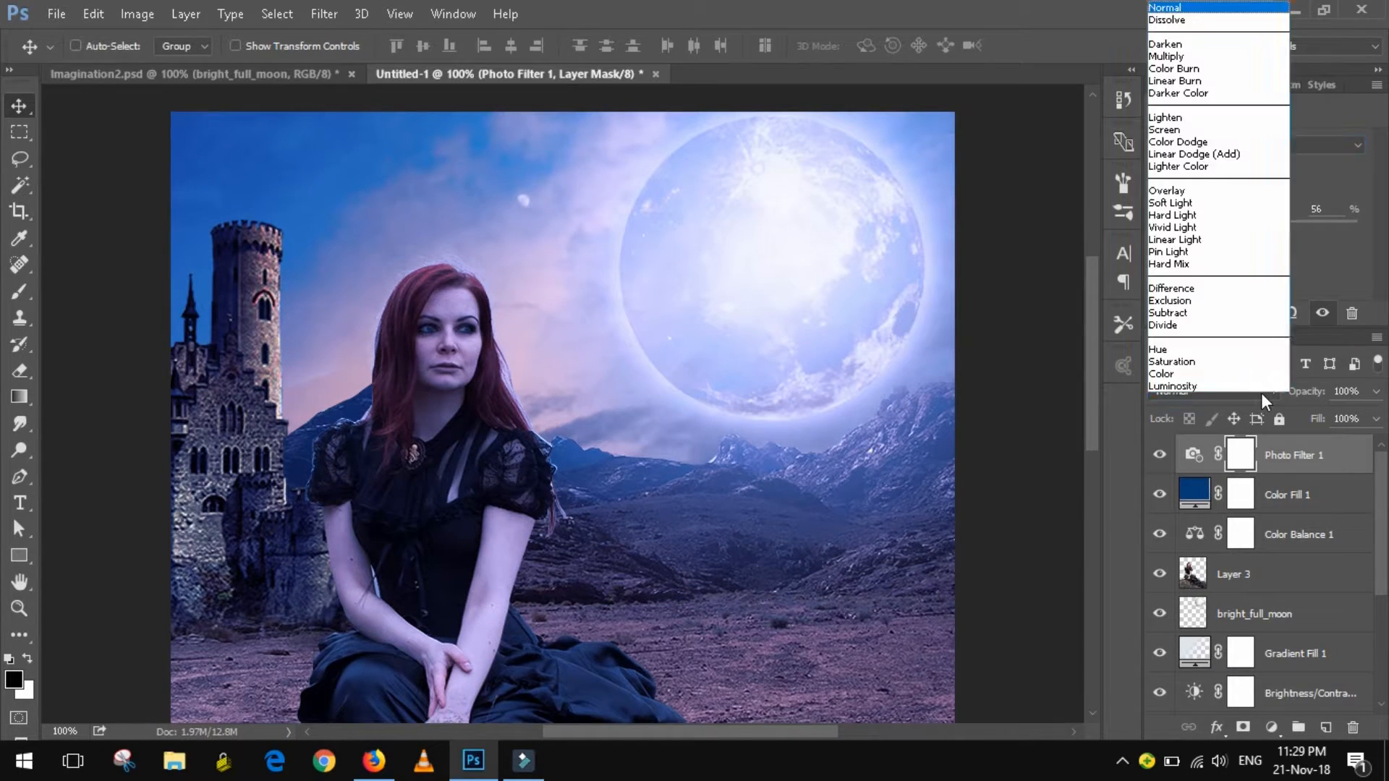
left_click(1205, 204)
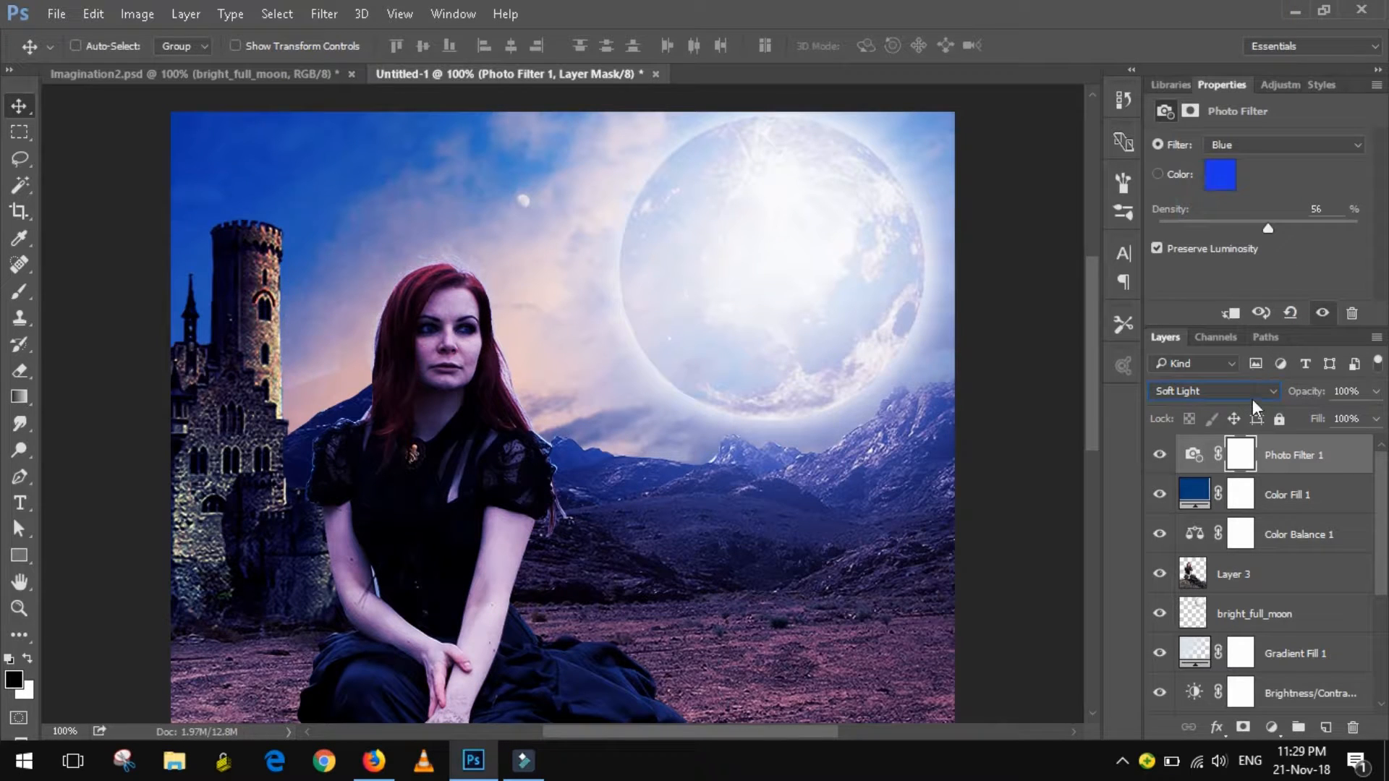
left_click(1252, 397)
left_click(1173, 190)
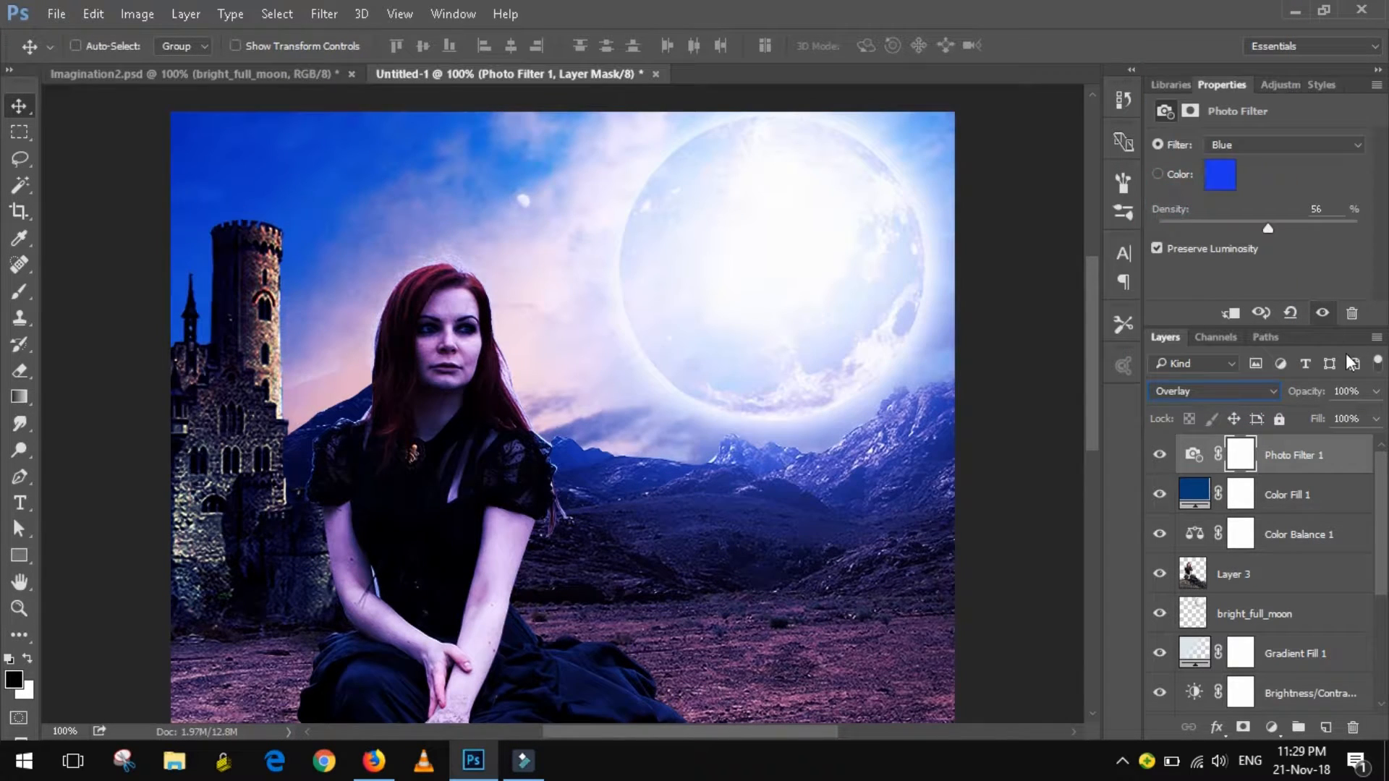
left_click(1376, 391)
left_click_drag(1376, 416, 1329, 418)
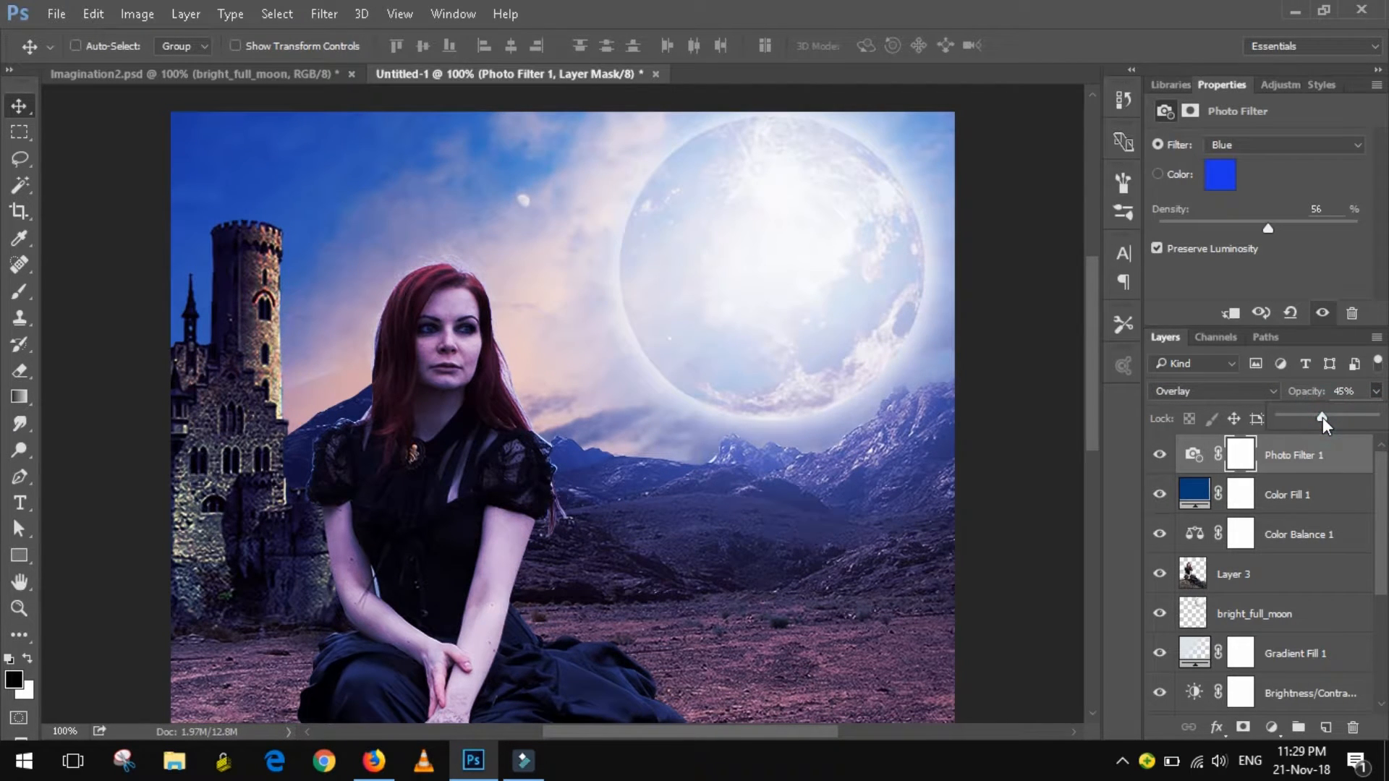
Copy the whole canvas merged and paste it as a new layer above the Photo Filter adjustment.
left_click(19, 608)
right_click(536, 297)
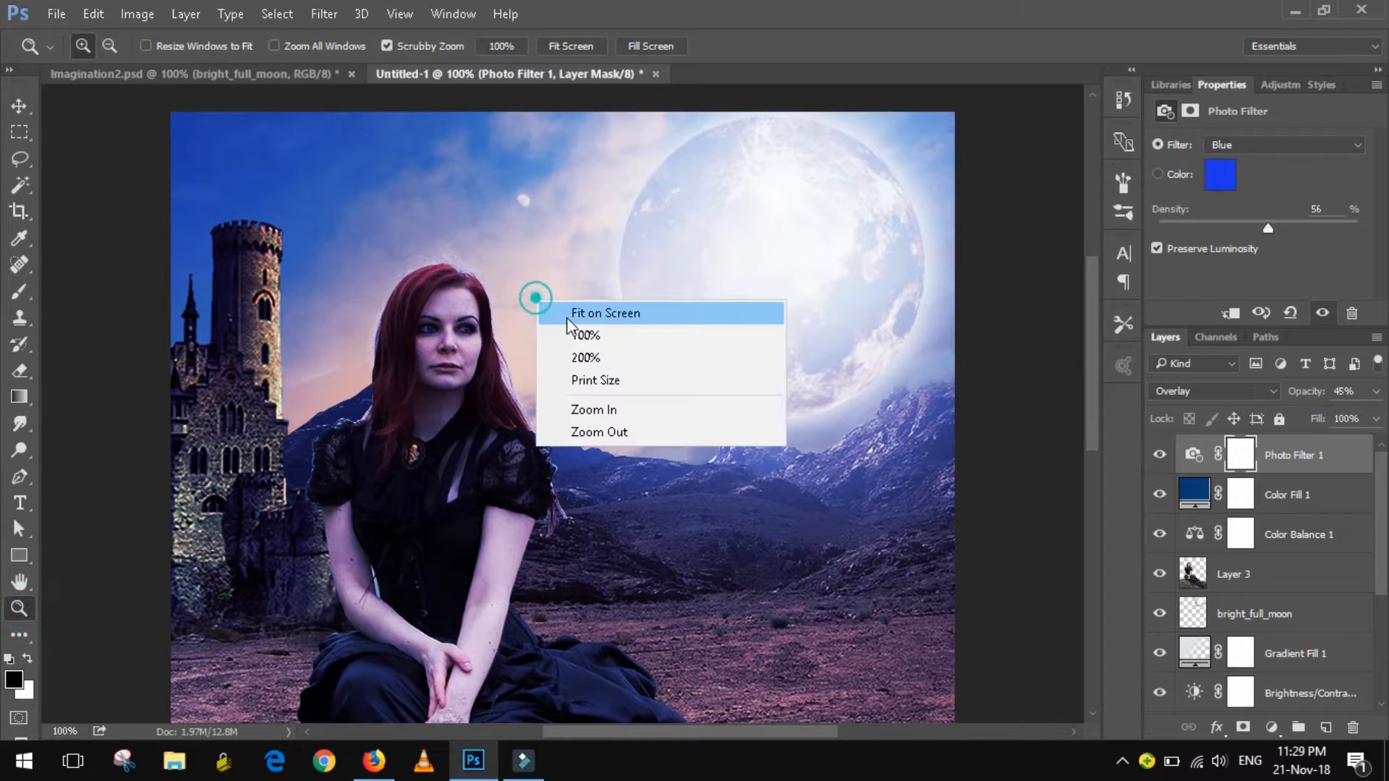
left_click(577, 335)
right_click(550, 295)
left_click(571, 311)
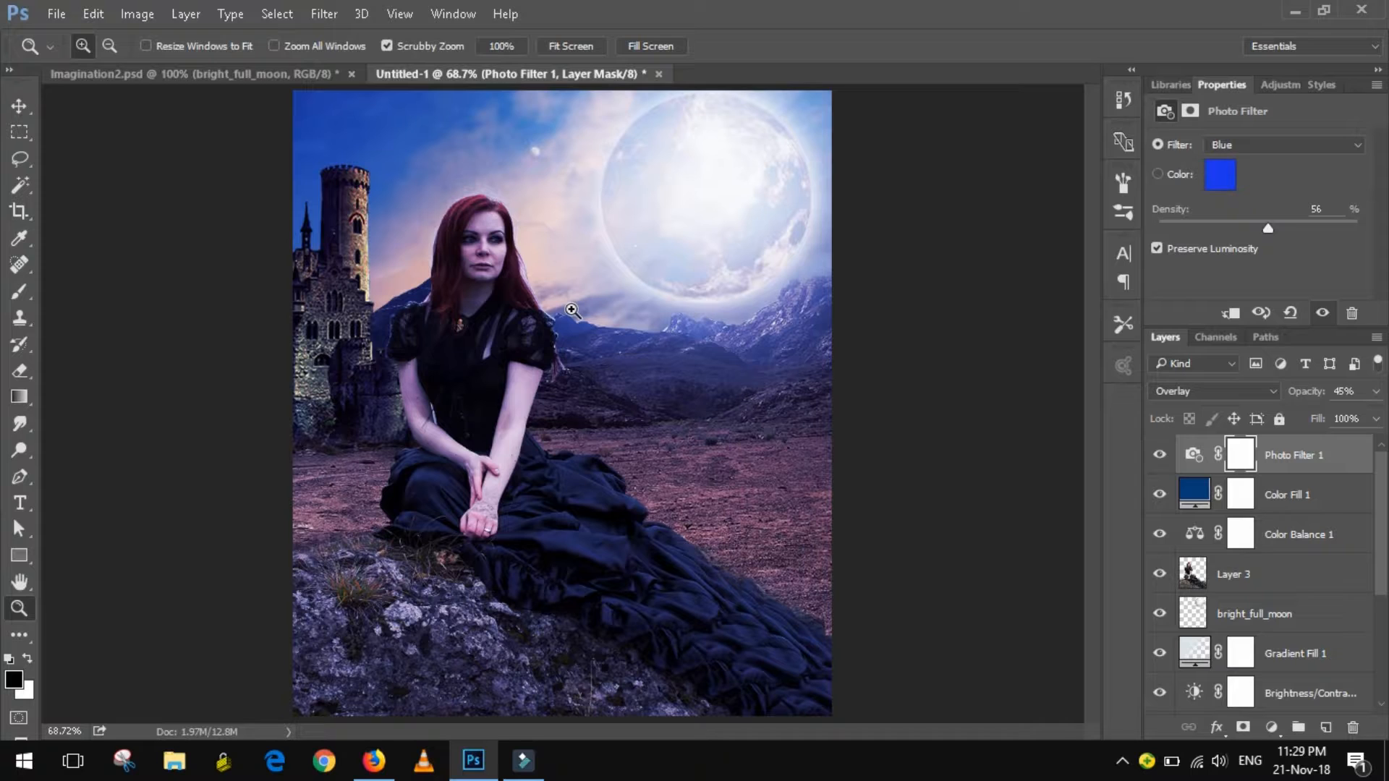
left_click(1193, 454)
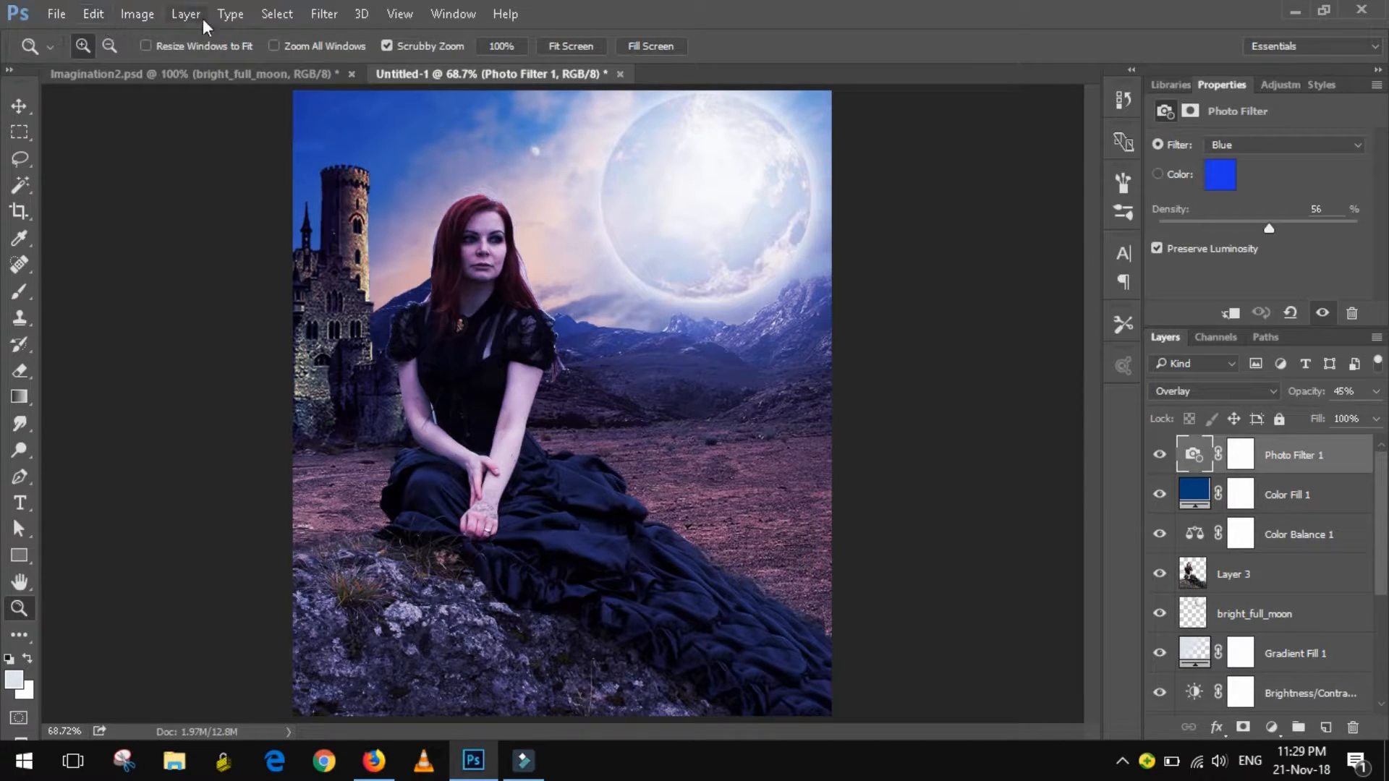
left_click(276, 14)
left_click(264, 29)
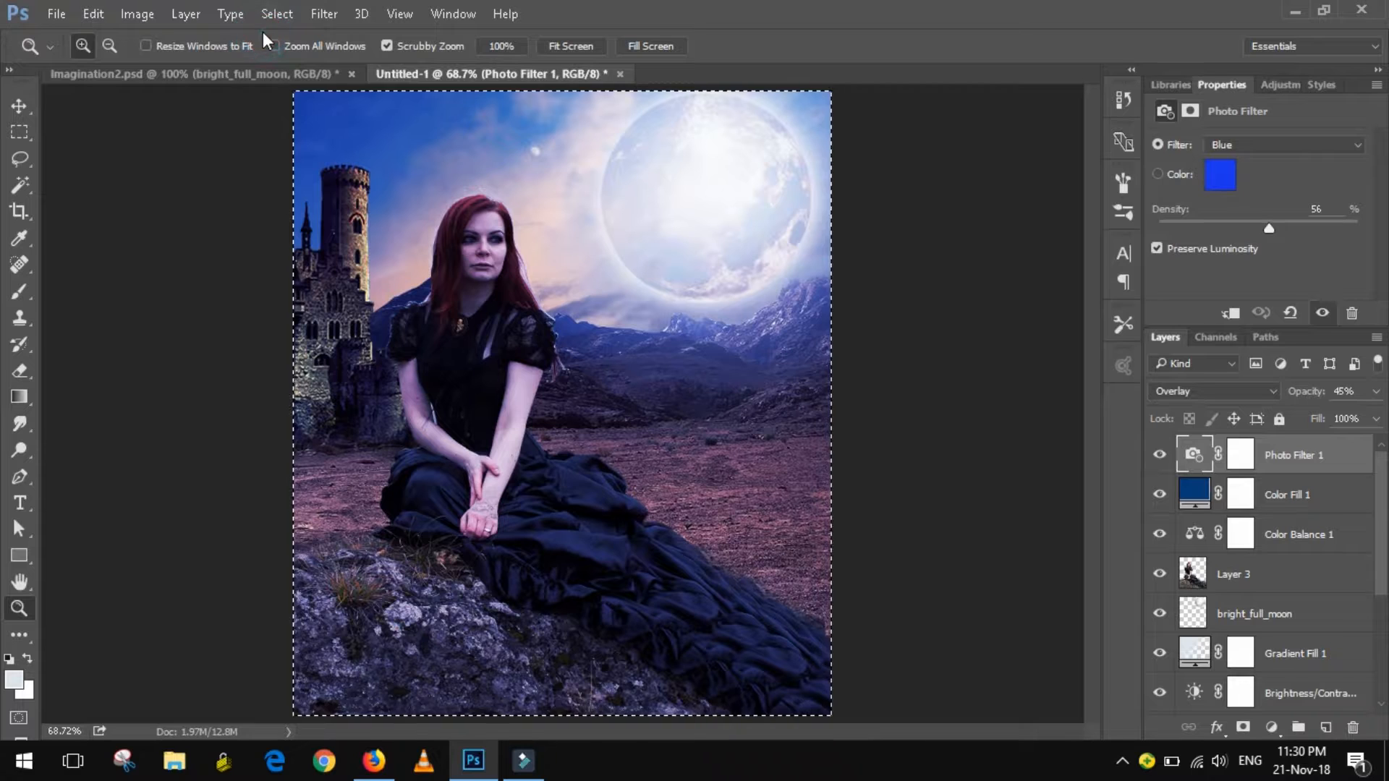
left_click(96, 13)
left_click(153, 146)
left_click(93, 14)
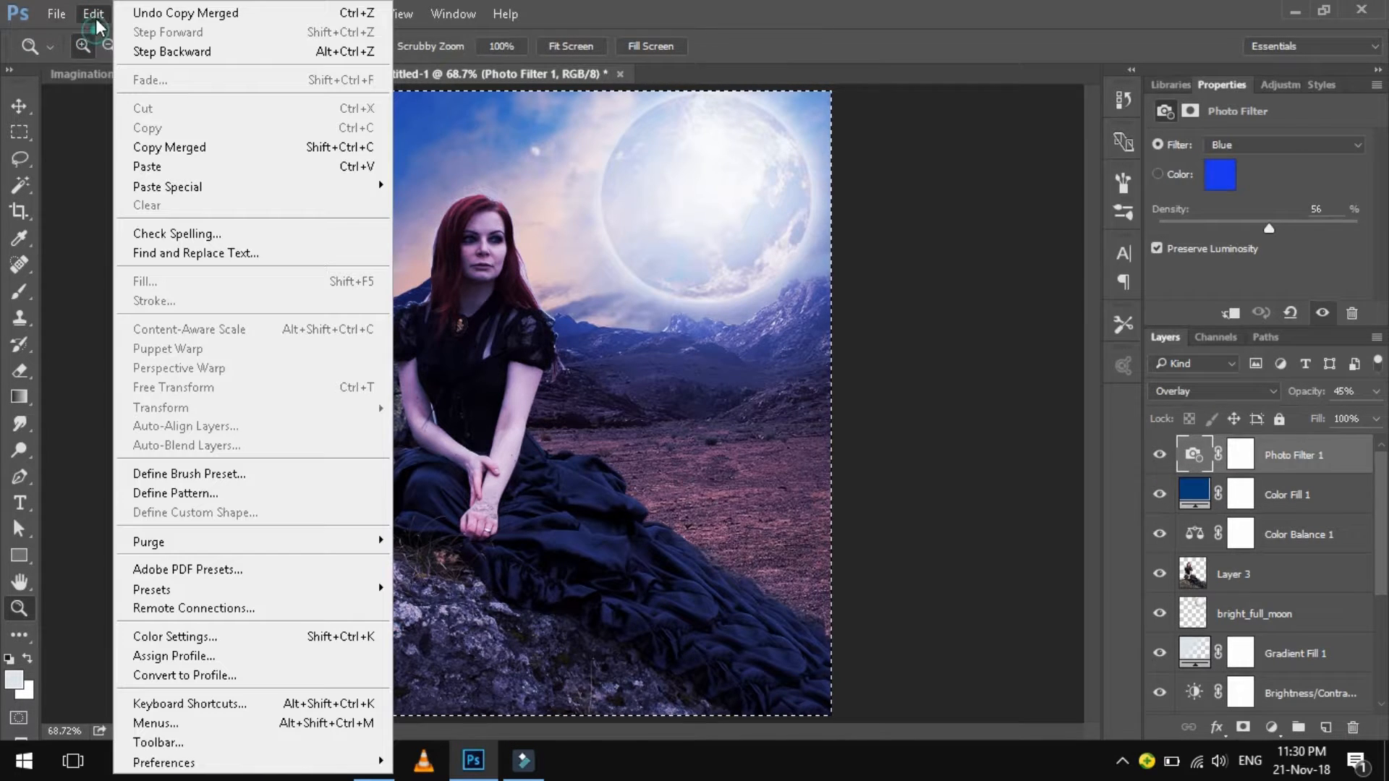
left_click(177, 171)
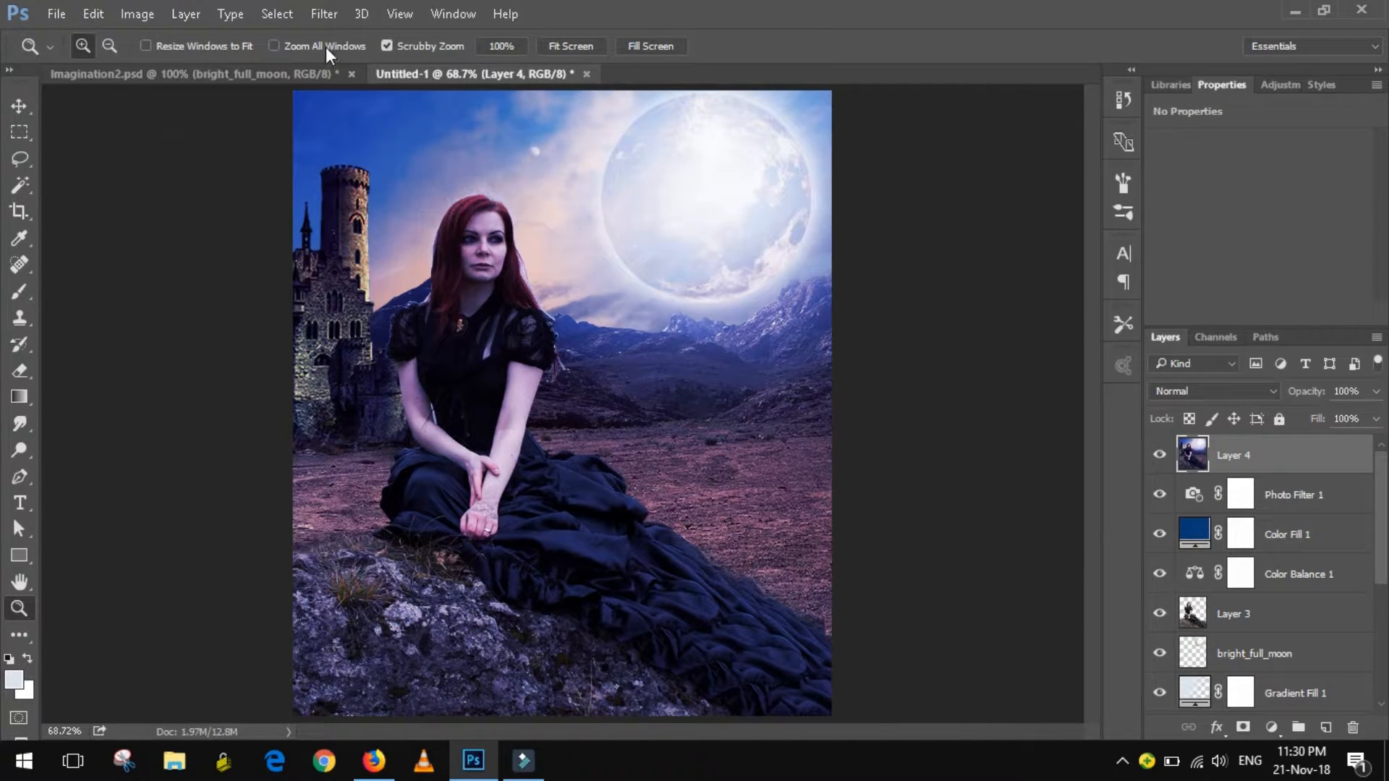
Apply the Camera Raw filter to the merged layer with temperature -13, tint -17, clarity +32 and dehaze -18.
left_click(323, 14)
left_click(368, 136)
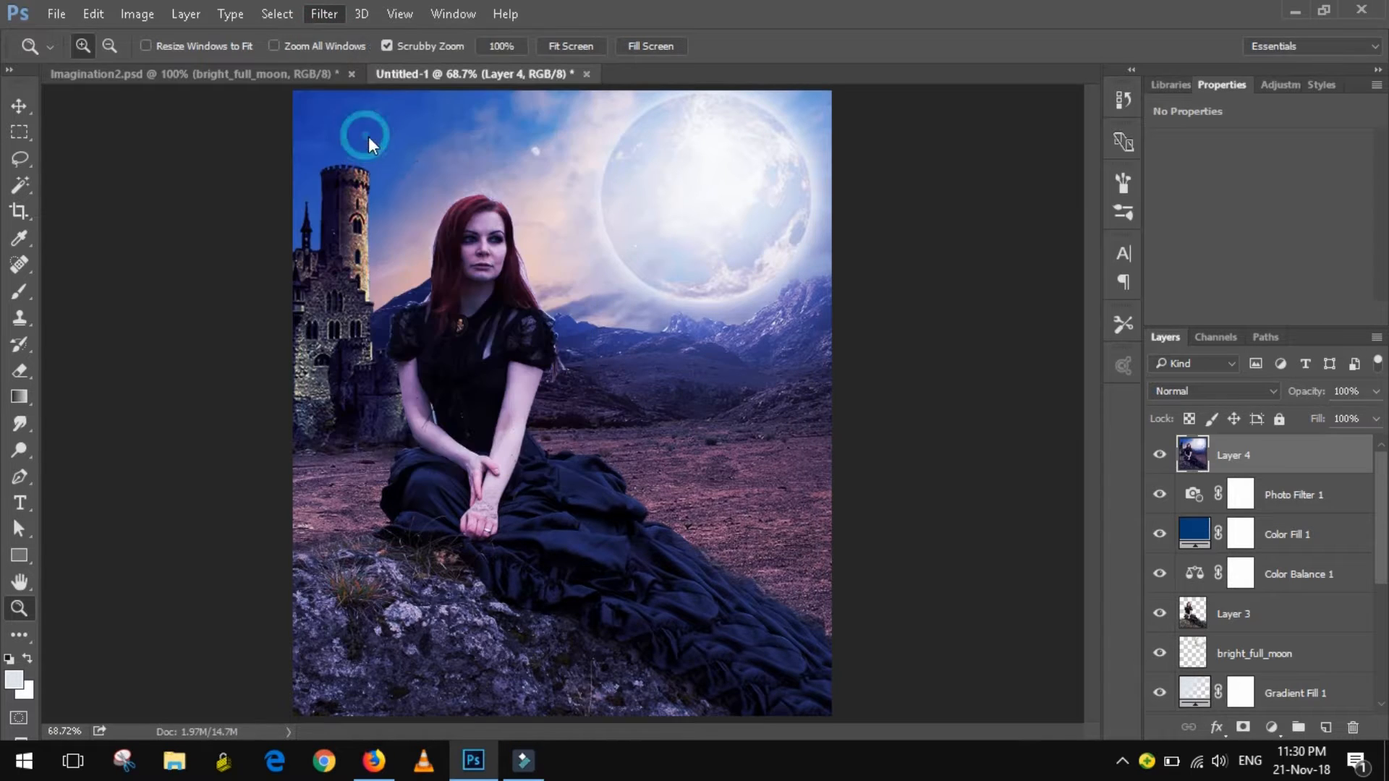
left_click_drag(1194, 387, 1182, 418)
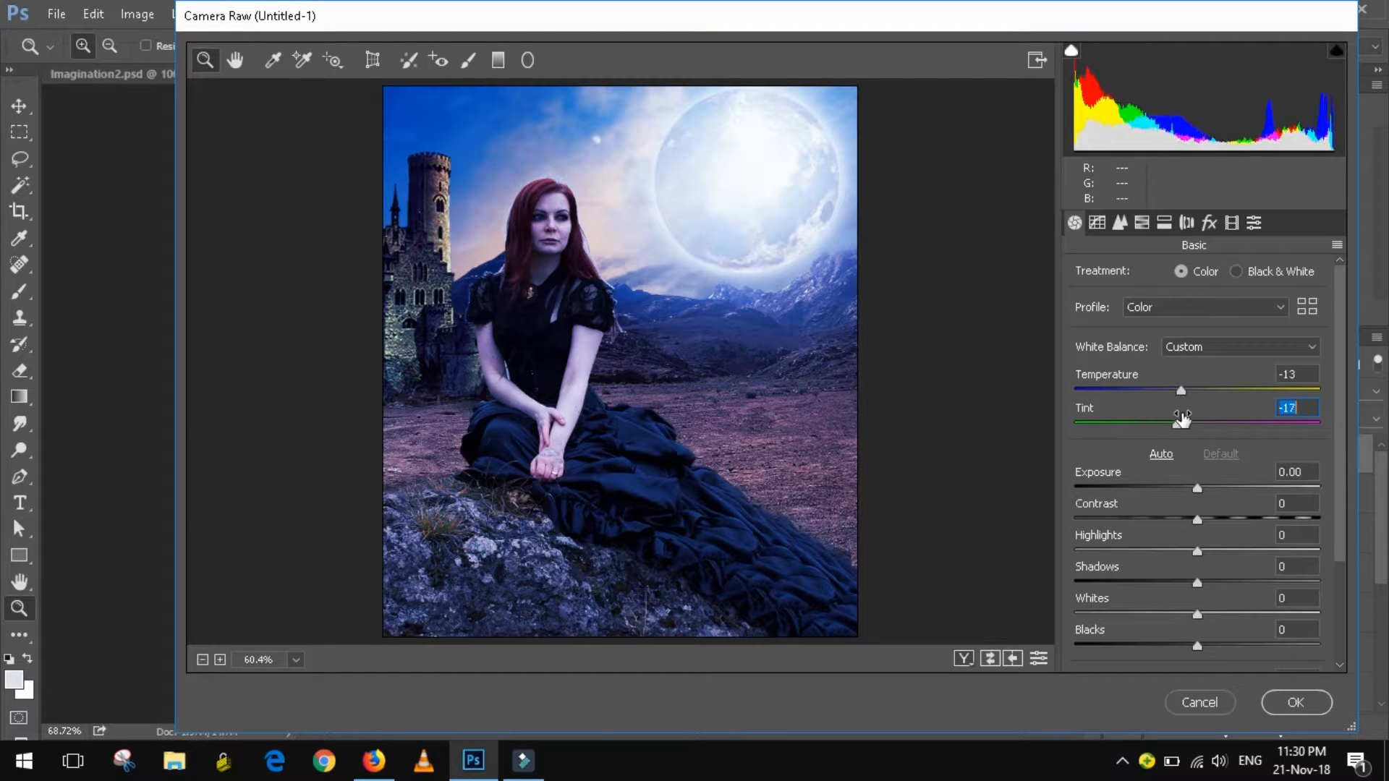
mouse_move(1197, 483)
left_mouse_down()
mouse_move(1218, 484)
mouse_move(1196, 481)
left_mouse_up()
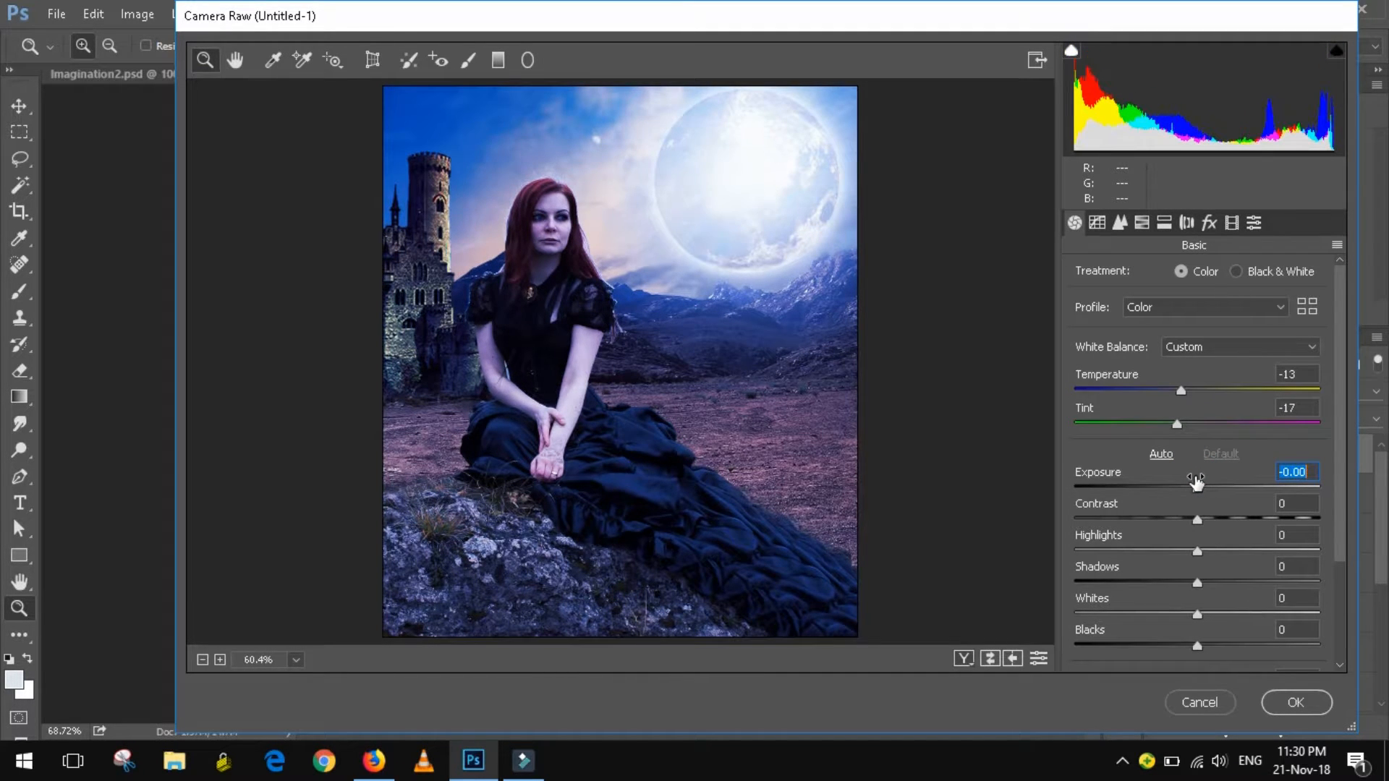
scroll(1251, 506, "down", 2)
left_click_drag(1214, 553, 1180, 579)
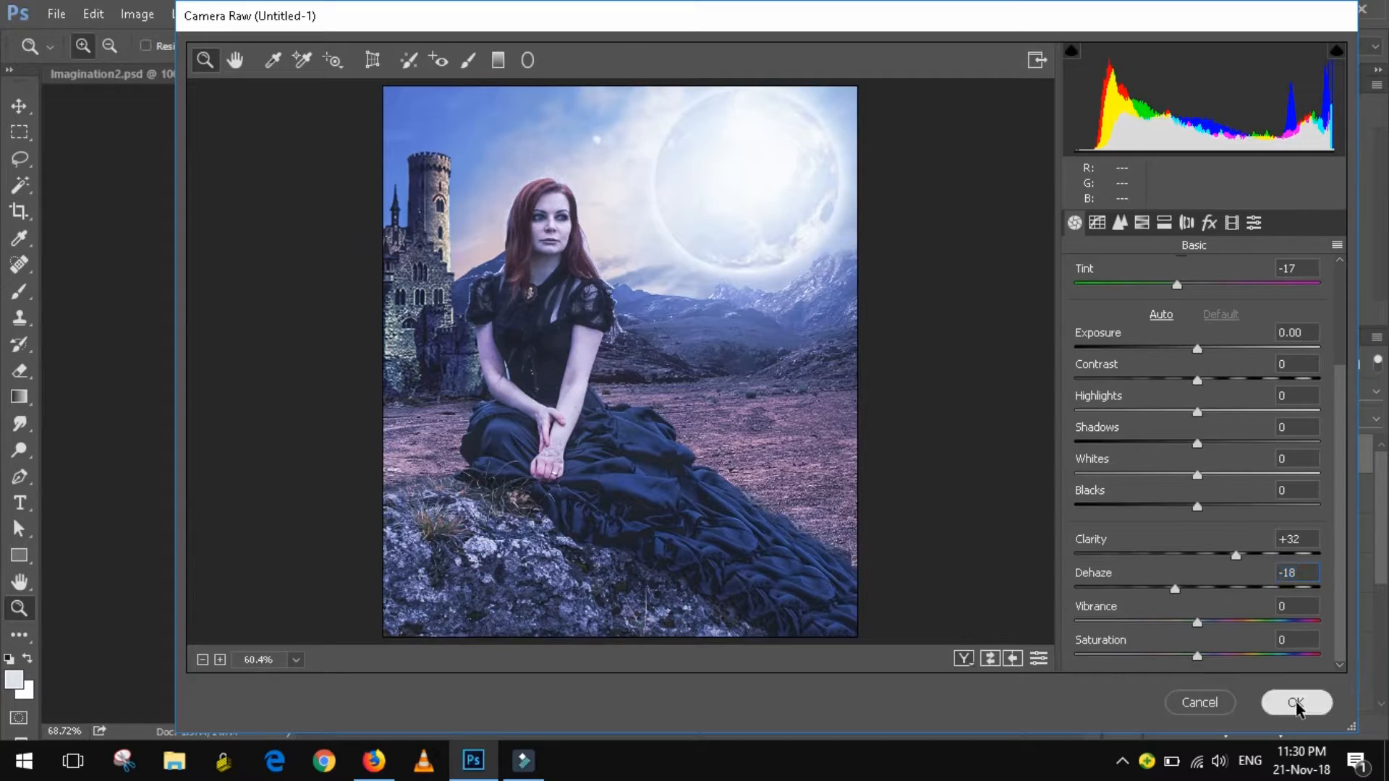
left_click(1295, 702)
Open Color Efex Pro 4 on the merged layer and increase the strength of Cross Processing method B10 above 42%.
left_click(324, 13)
left_click(439, 443)
left_click(647, 461)
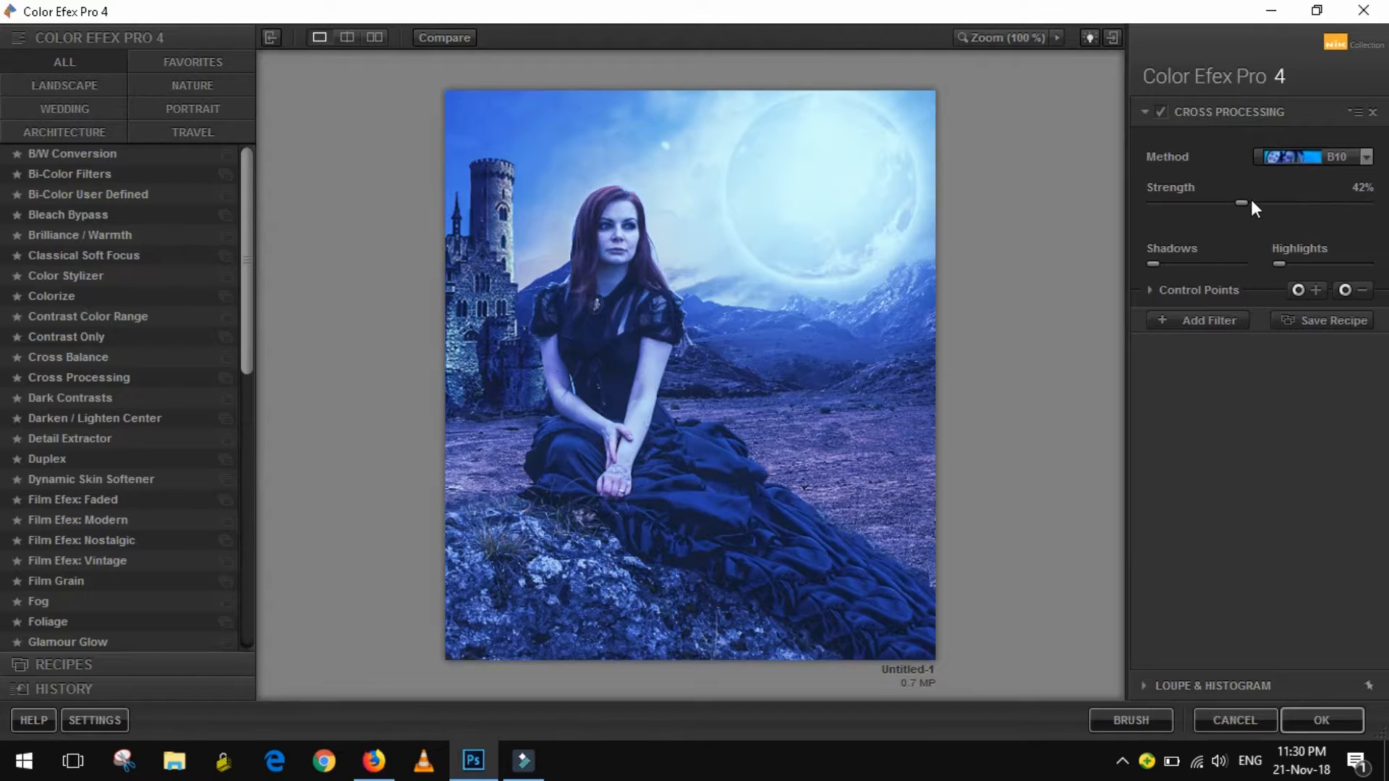
mouse_move(1248, 201)
left_mouse_down()
mouse_move(1307, 205)
mouse_move(1269, 203)
left_mouse_up()
Add a Dark Contrasts filter with detail extractor 22%, brightness -5%, contrast -21% and saturation -45%.
left_click(1199, 327)
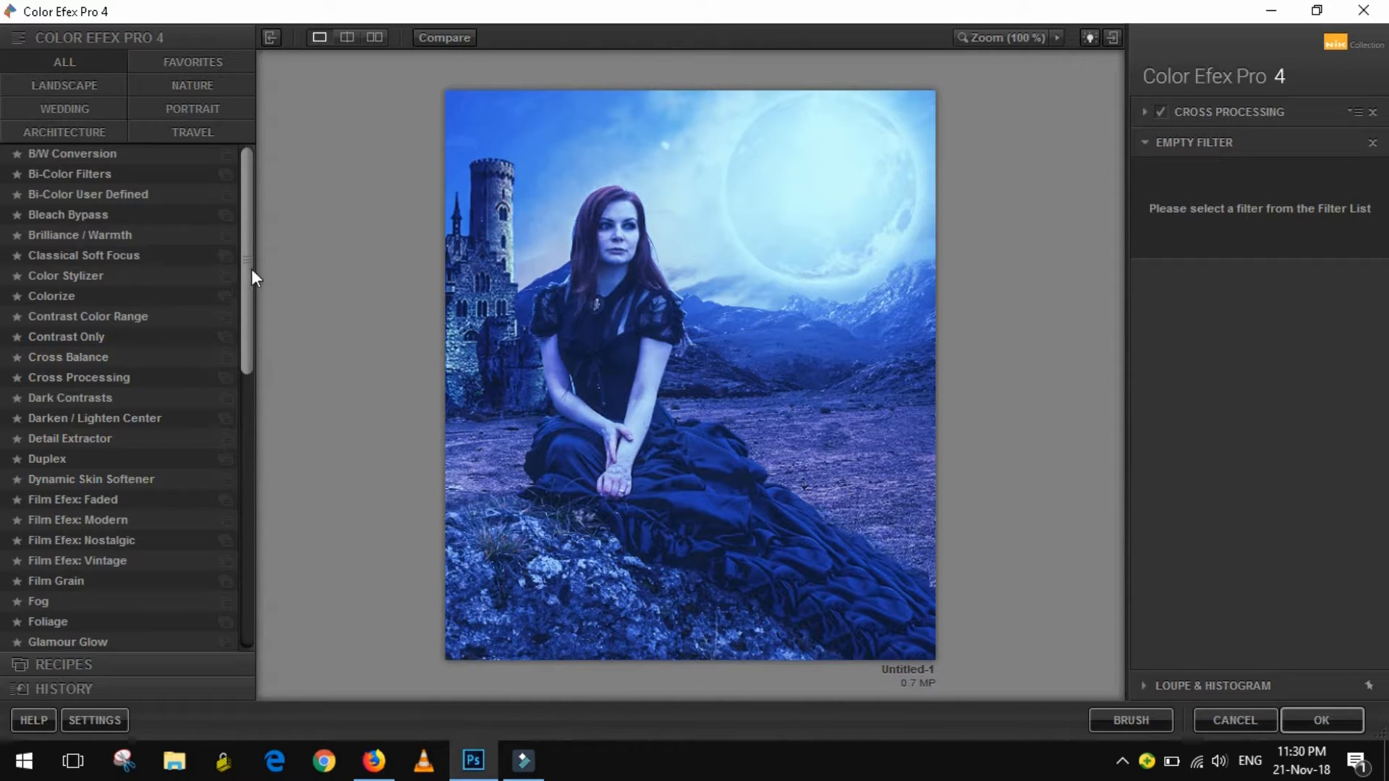
left_click_drag(250, 268, 249, 304)
left_click(100, 323)
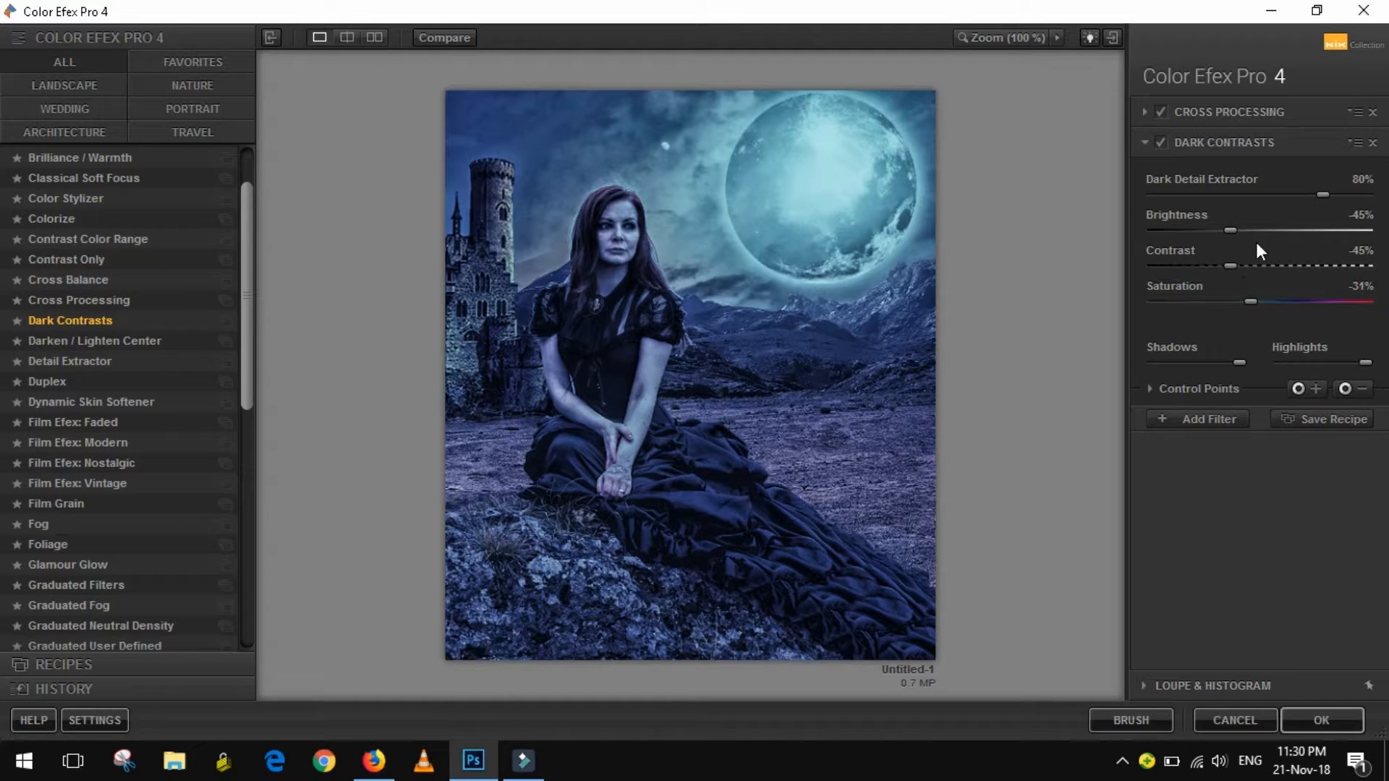
left_click_drag(1229, 230, 1205, 201)
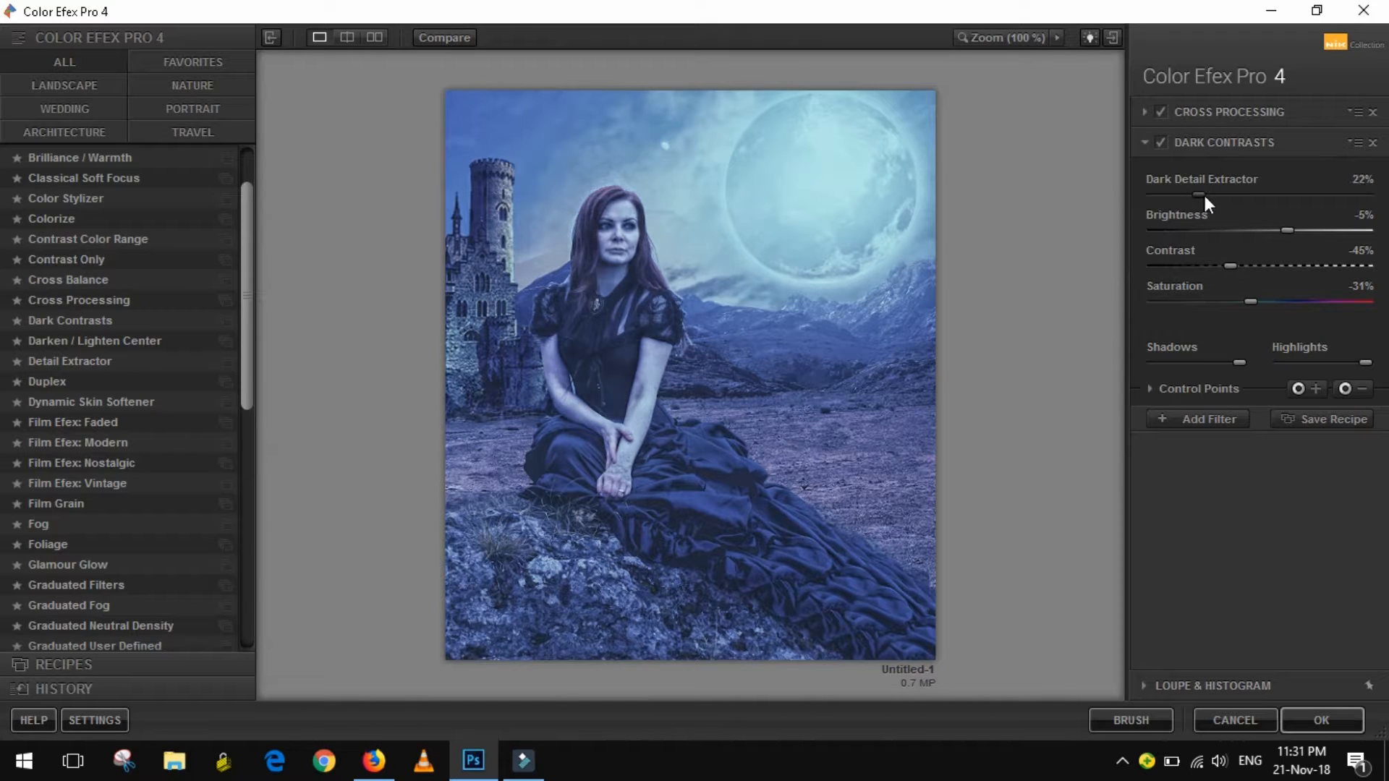
left_click_drag(1233, 265, 1230, 301)
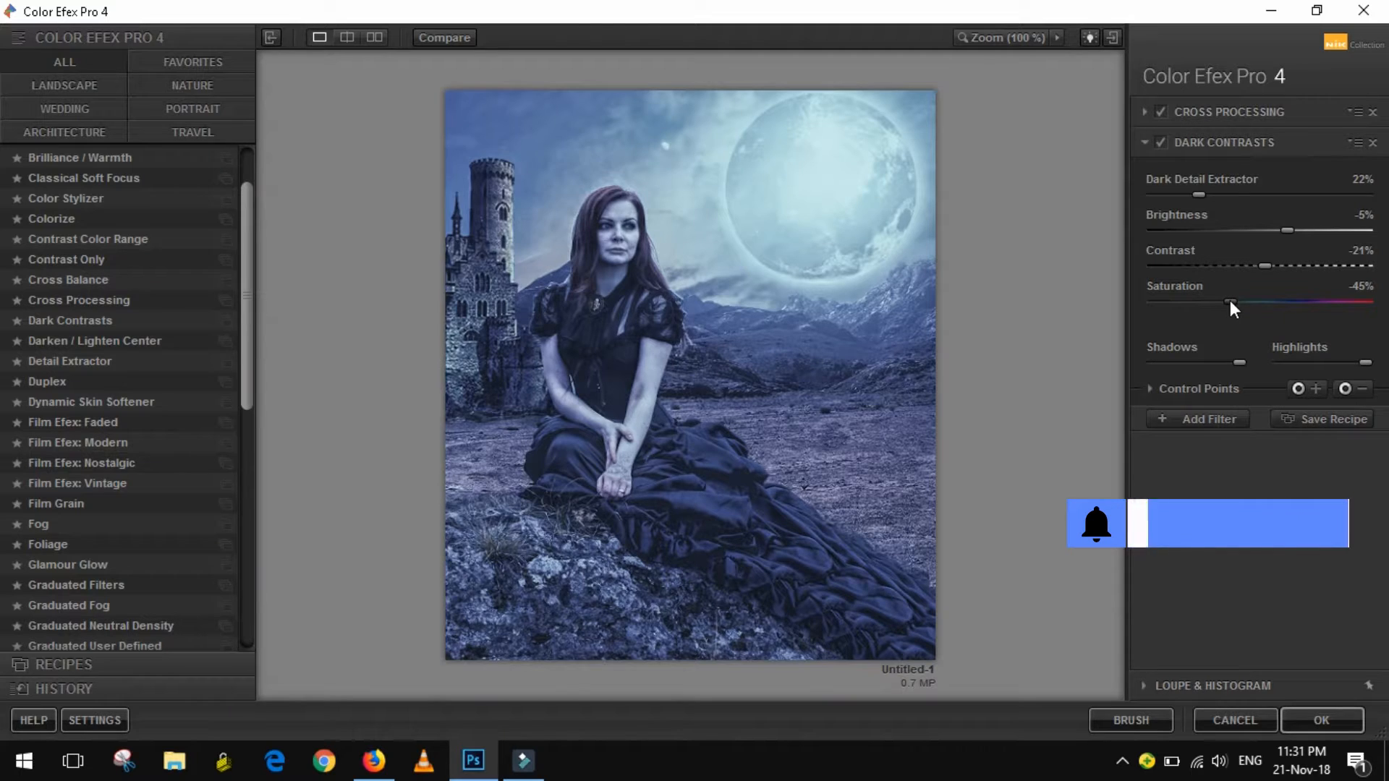
Add an Ink filter with color set 1, reduce its strength below 53%, and apply the filter stack.
left_click(1229, 421)
left_click_drag(243, 340, 241, 492)
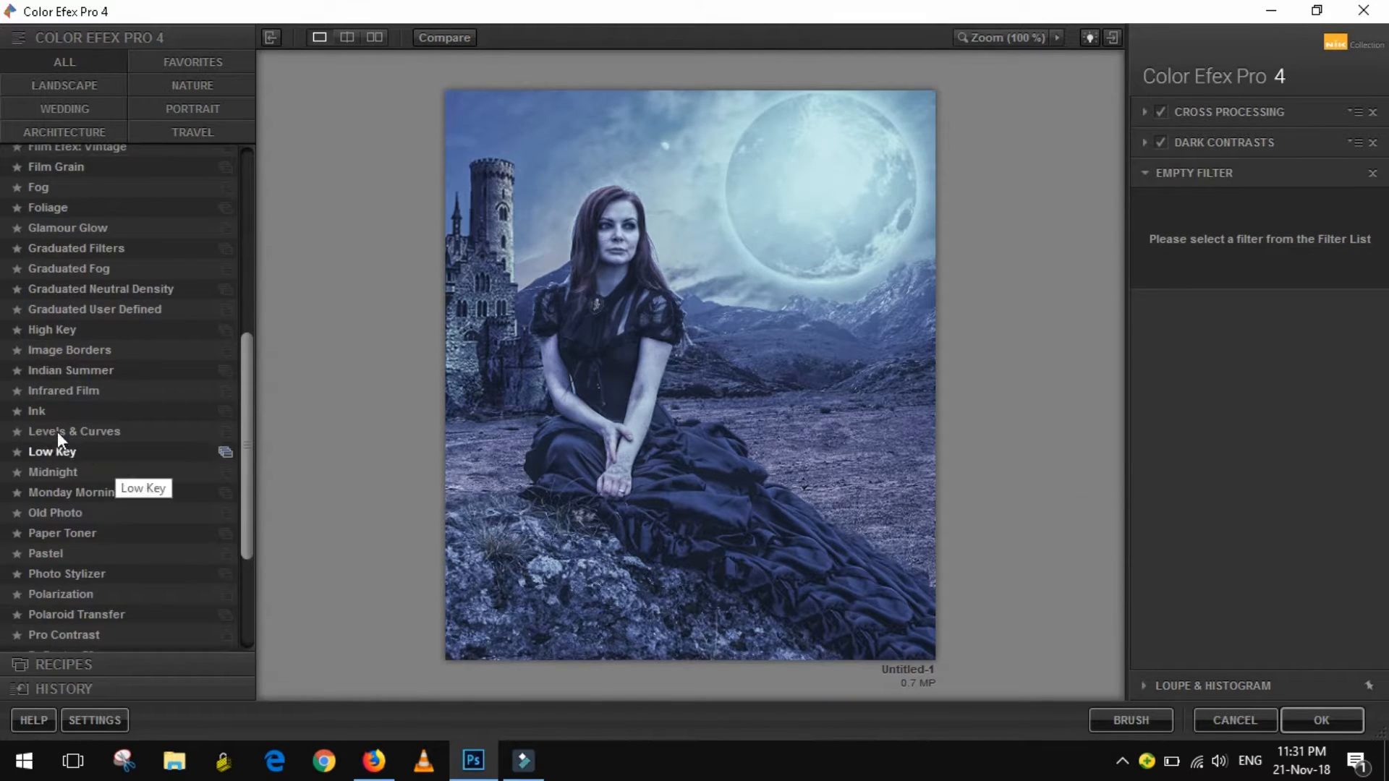
left_click(45, 412)
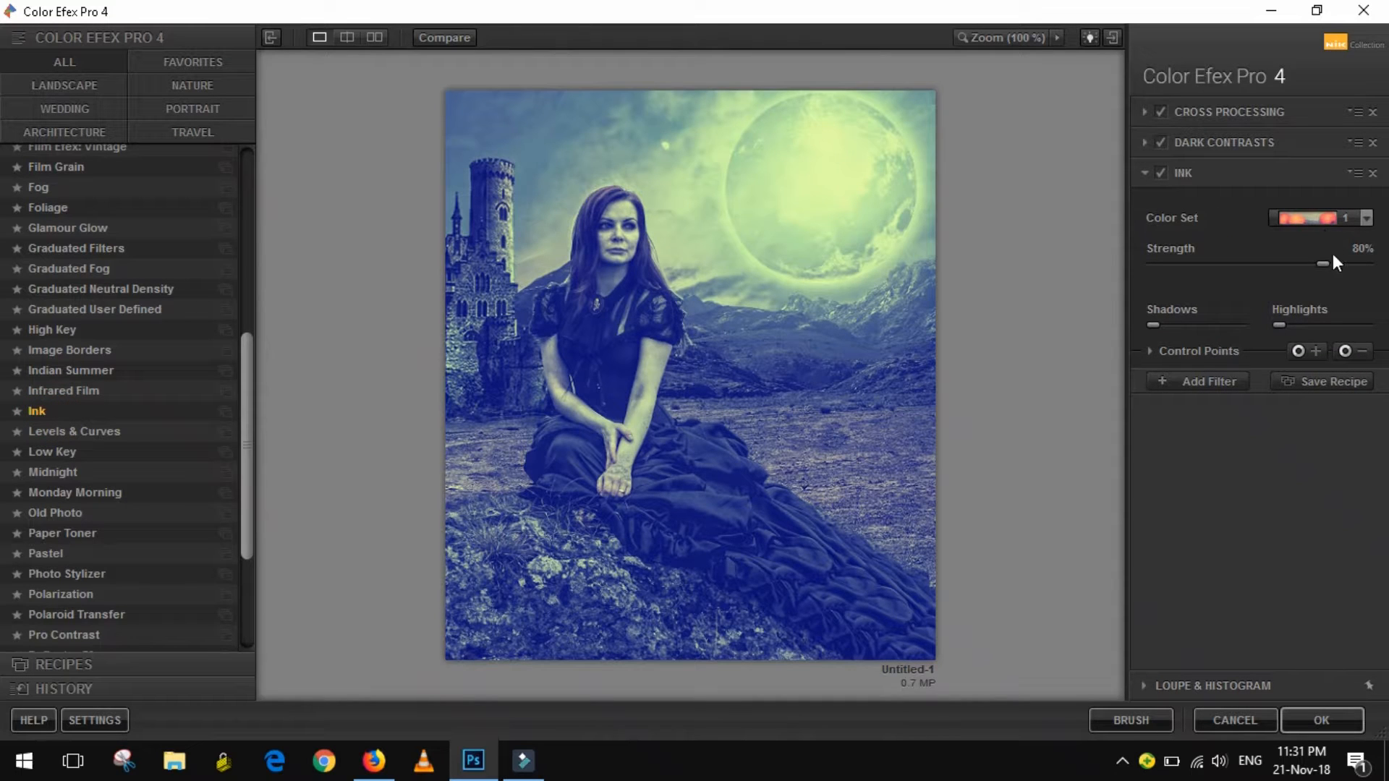
left_click_drag(1322, 263, 1241, 263)
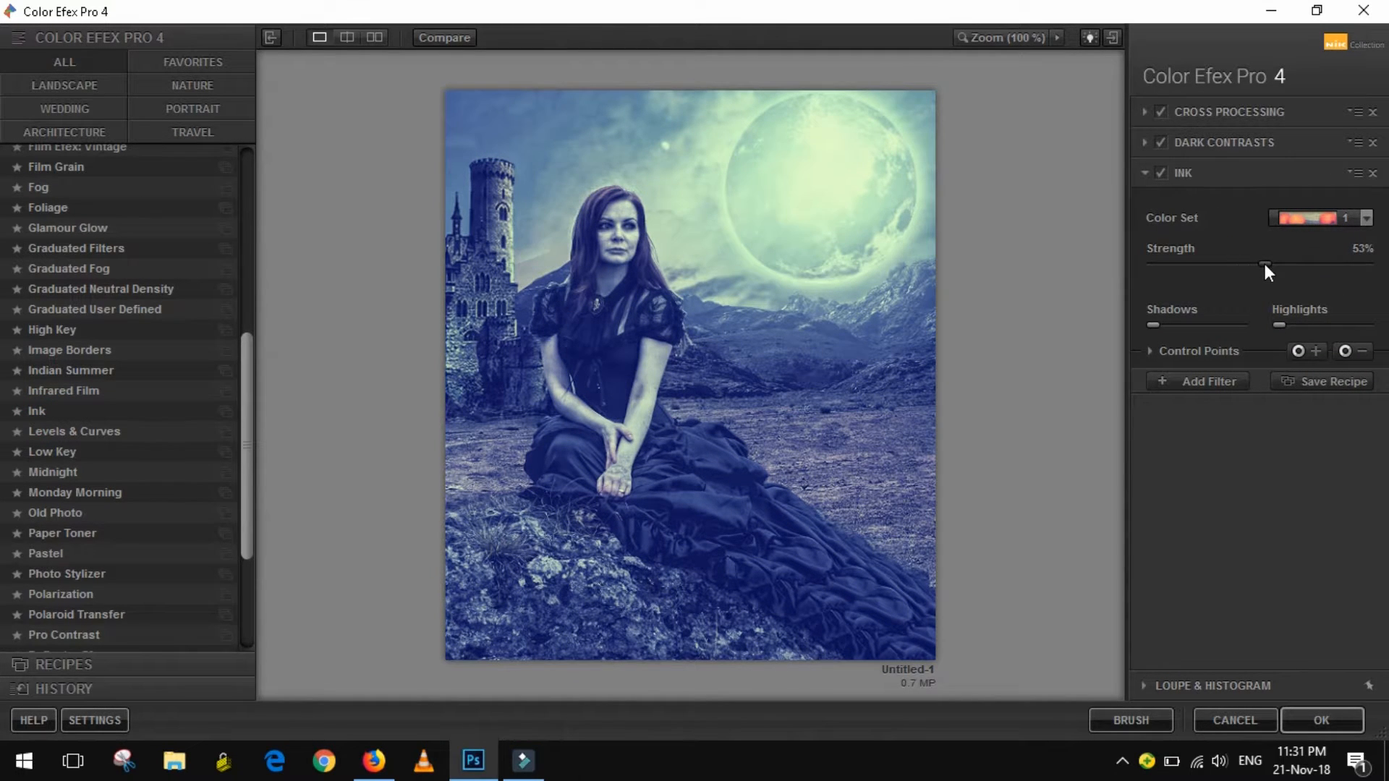
left_click_drag(1264, 264, 1239, 263)
left_click(1324, 719)
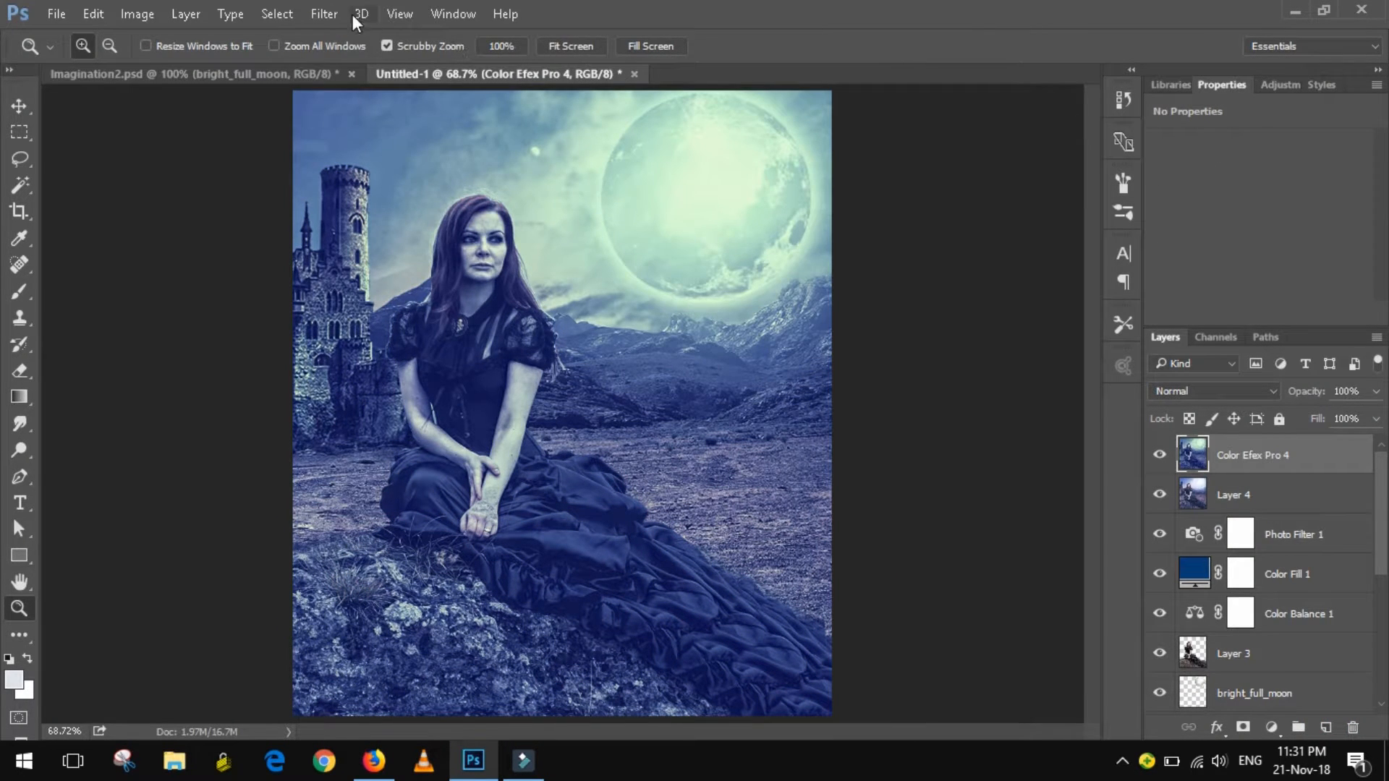
Apply the Camera Raw filter with the Heavy vignetting preset to the Color Efex Pro 4 layer.
left_click(325, 14)
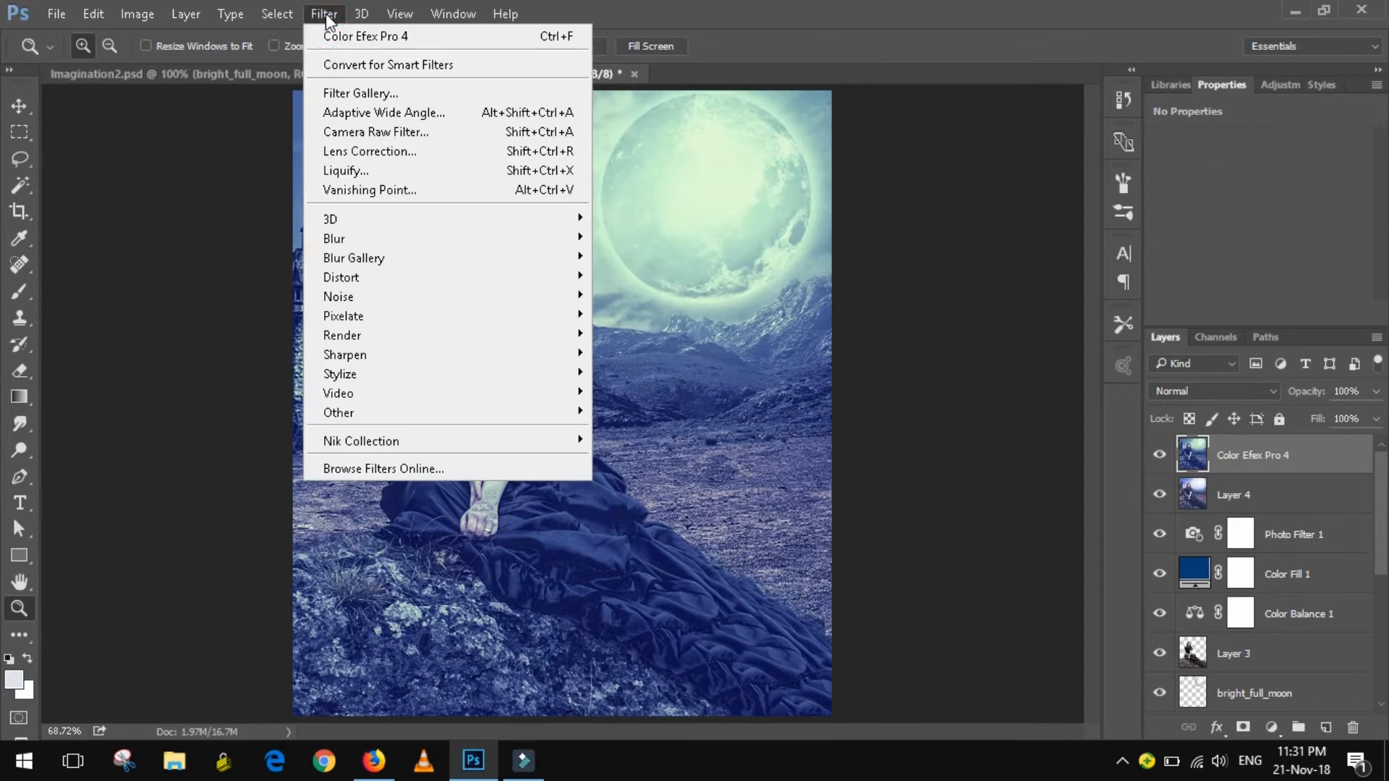
left_click(369, 130)
left_click(1260, 230)
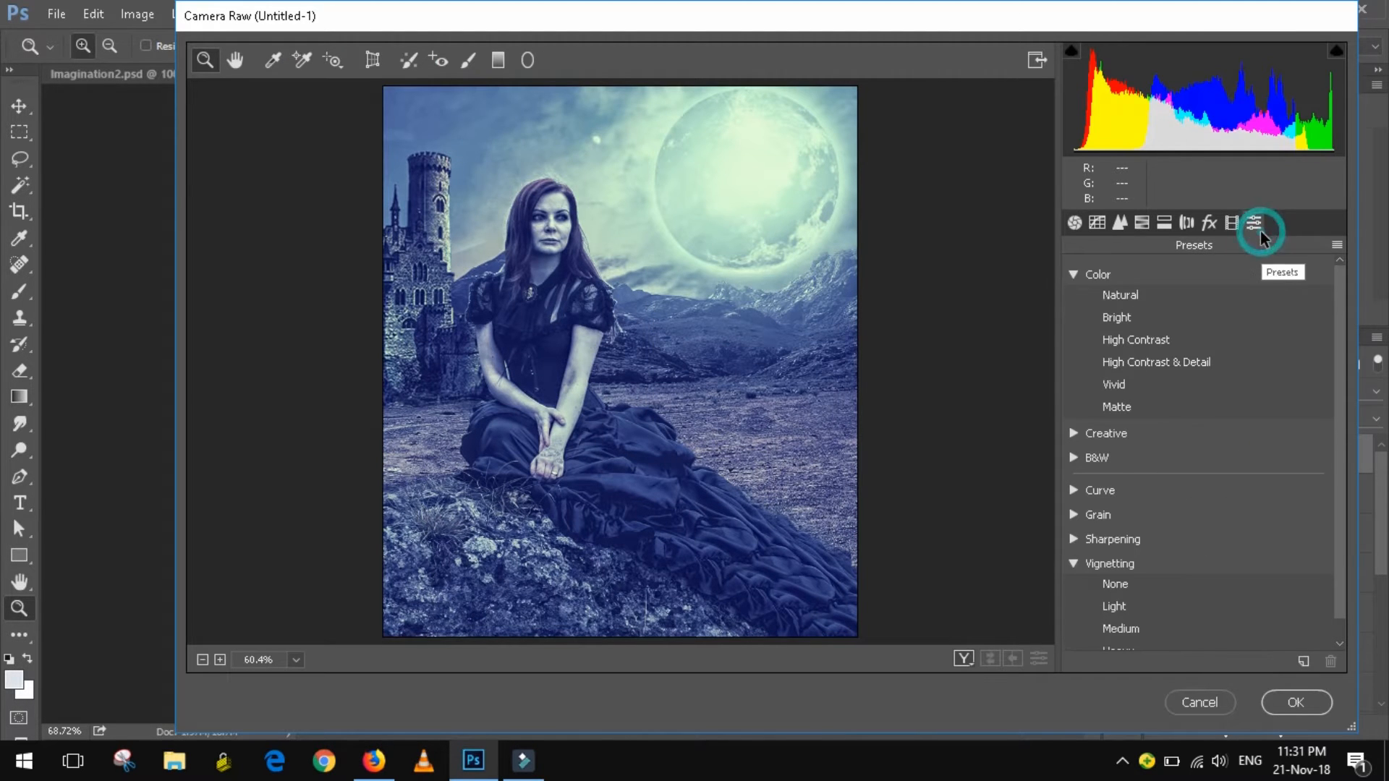
scroll(1154, 610, "down", 1)
left_click(1139, 626)
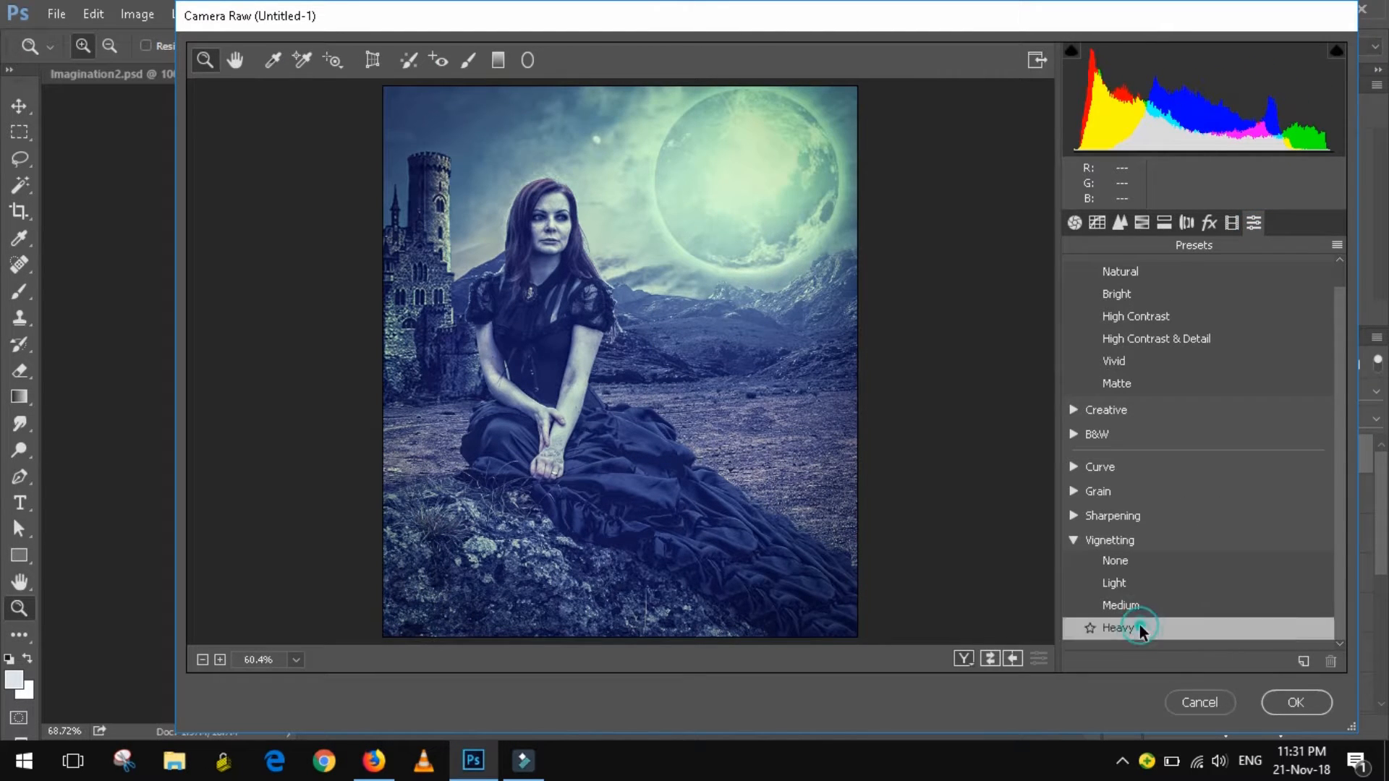
left_click(1313, 703)
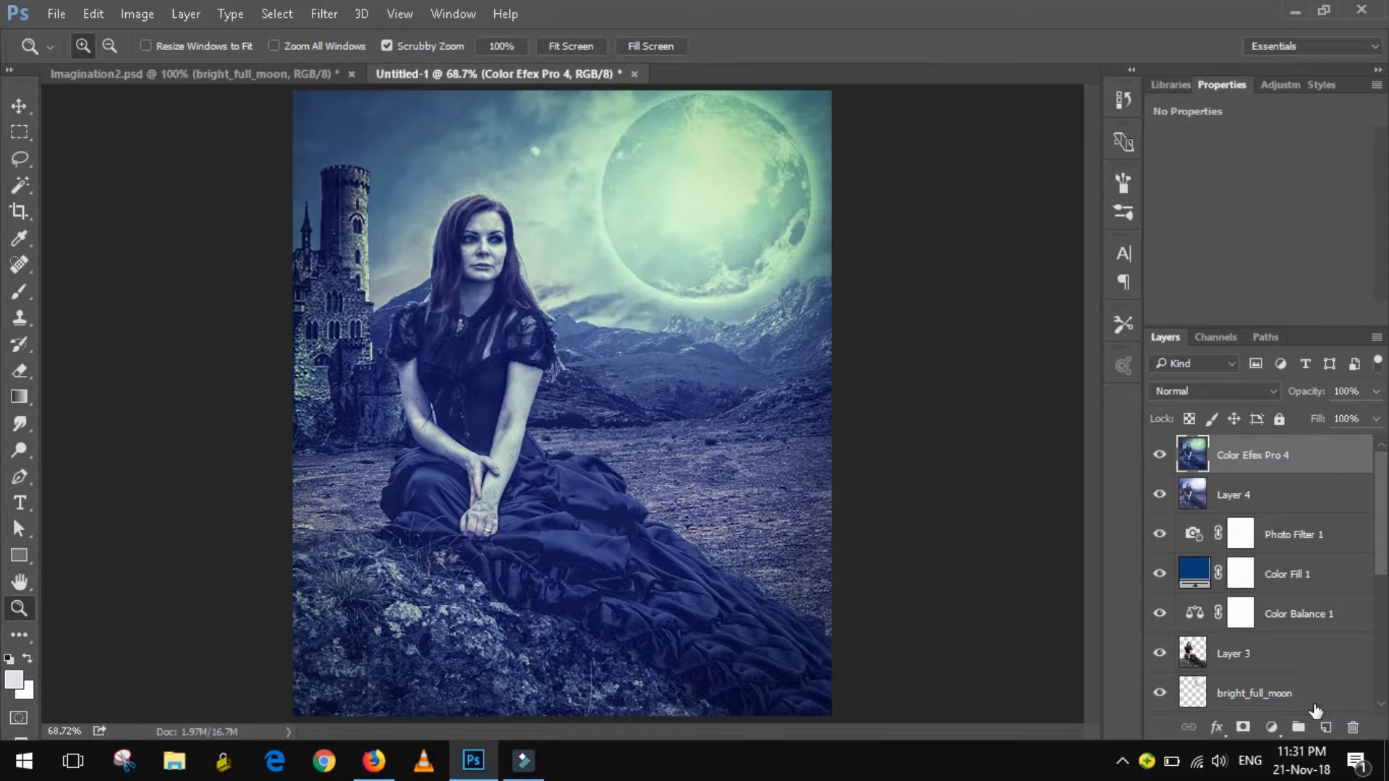
Start a text layer near the woman's lap and set the text color to white (ffffff).
left_click(19, 502)
left_click(385, 518)
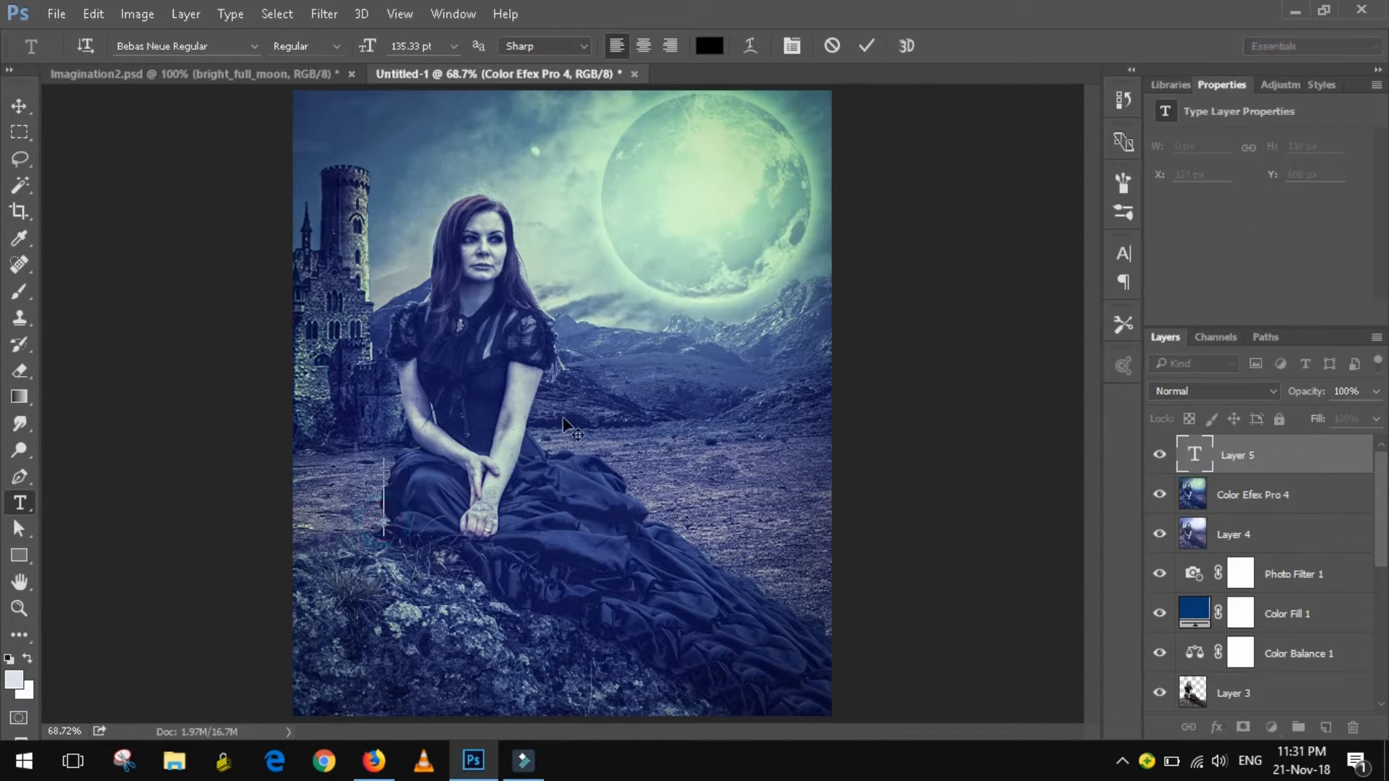
left_click(709, 45)
type("ffffff")
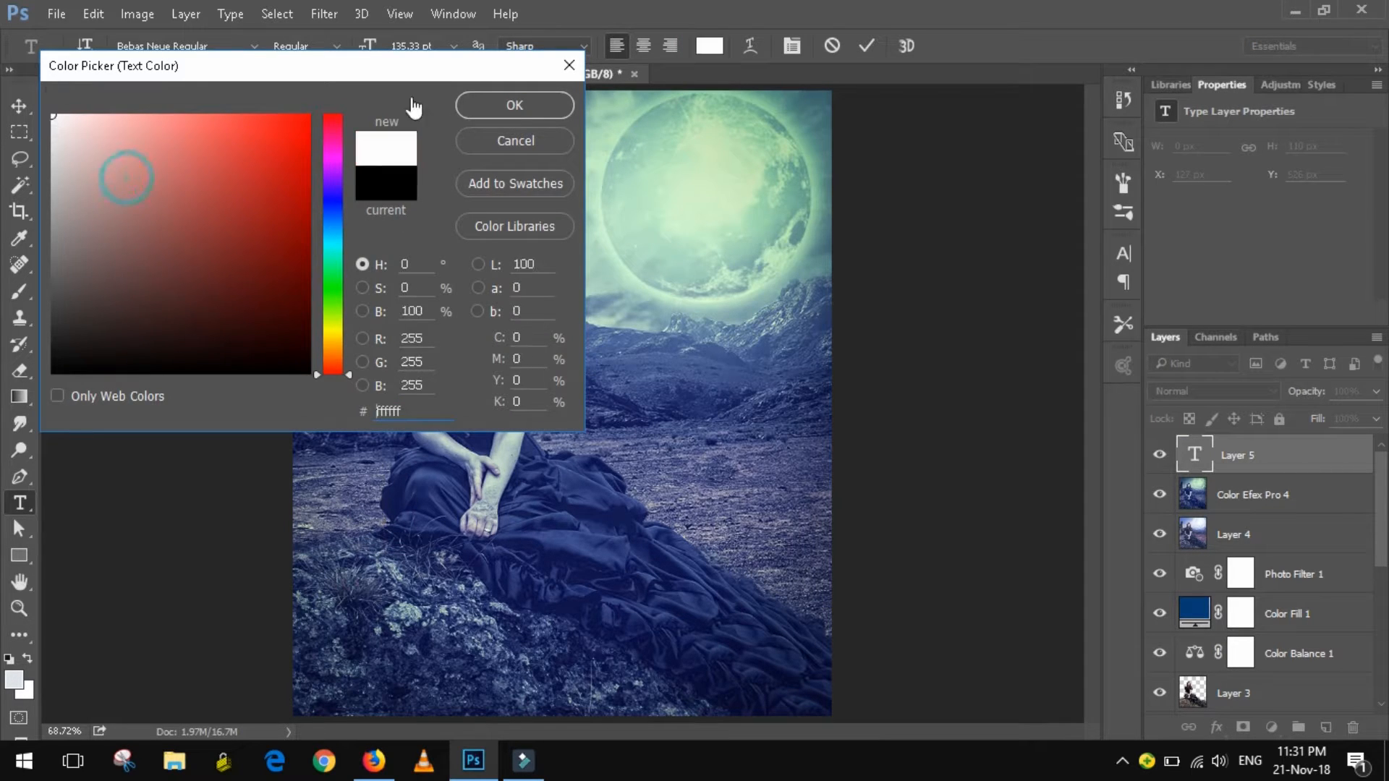
left_click(479, 101)
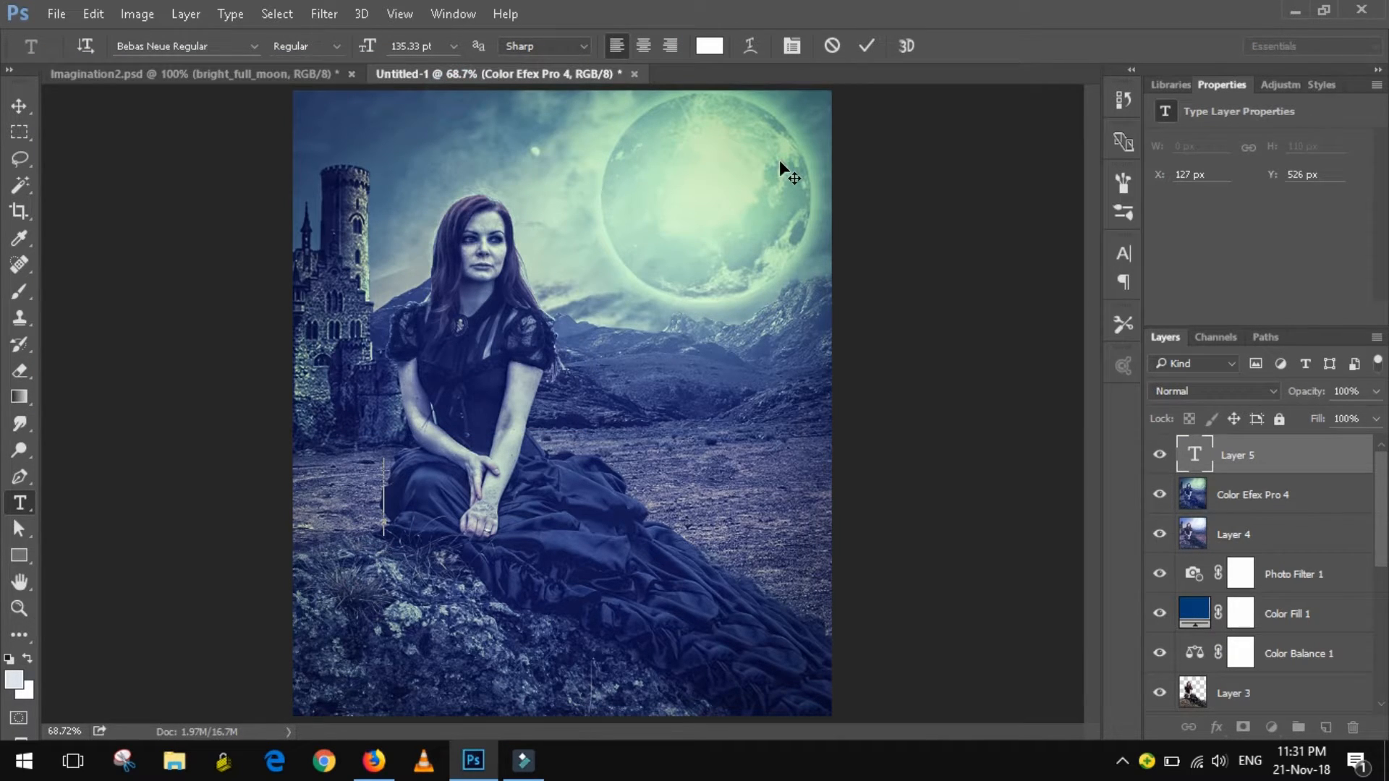
Enter the title "THE LADY" and move it down below the woman's hands, to about X 171 px, Y 629 px.
type("THE")
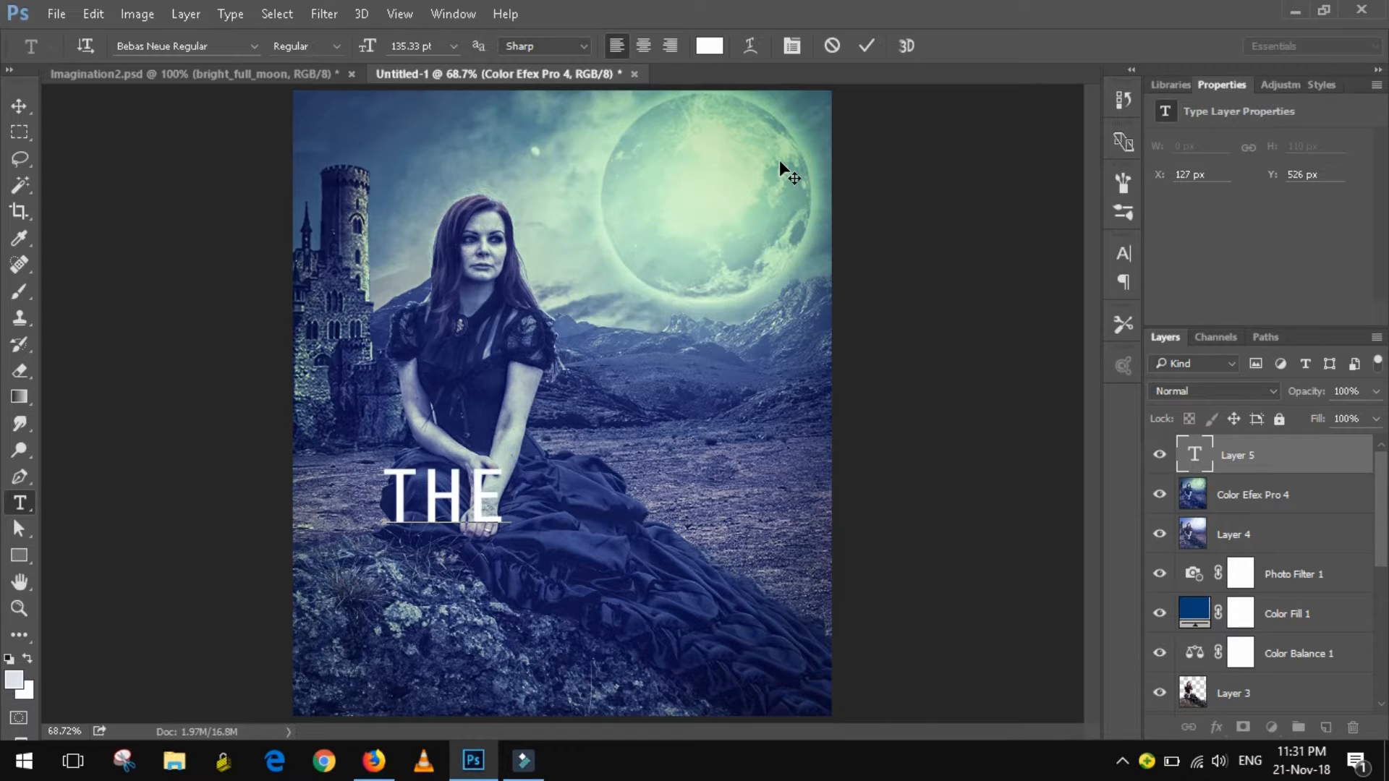
type(" LA")
key("BackSpace")
type("EA")
key("BackSpace")
key("BackSpace")
type("D")
key("BackSpace")
type("A")
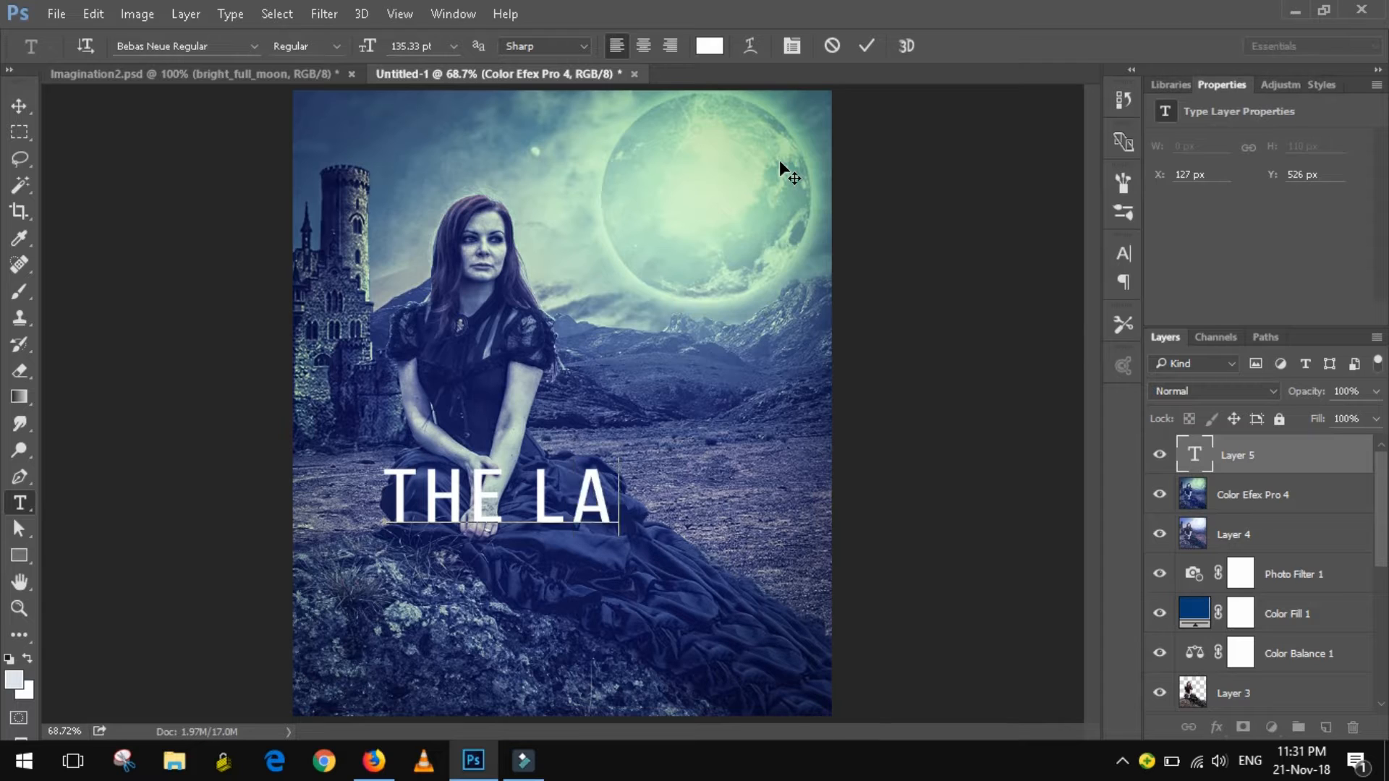
type("DY")
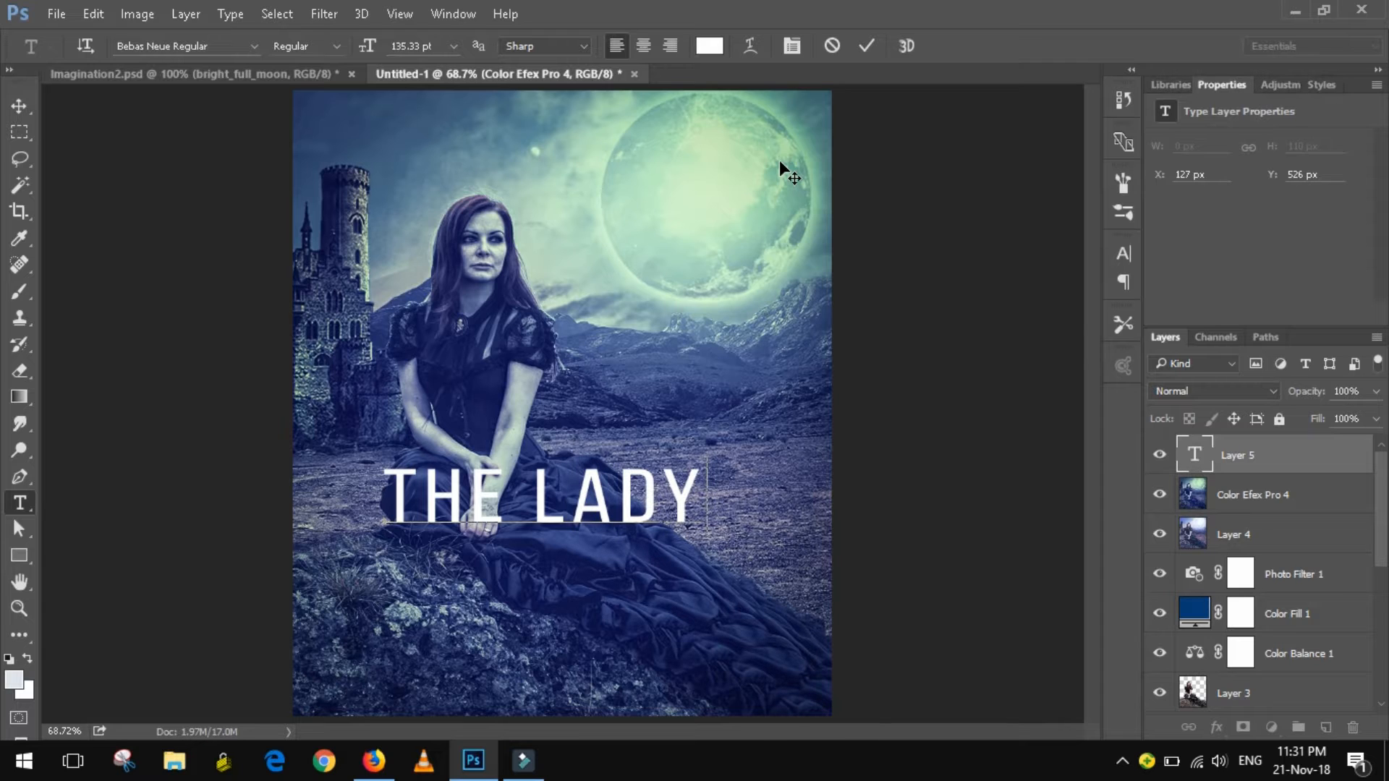
left_click(21, 109)
left_click_drag(620, 508, 649, 584)
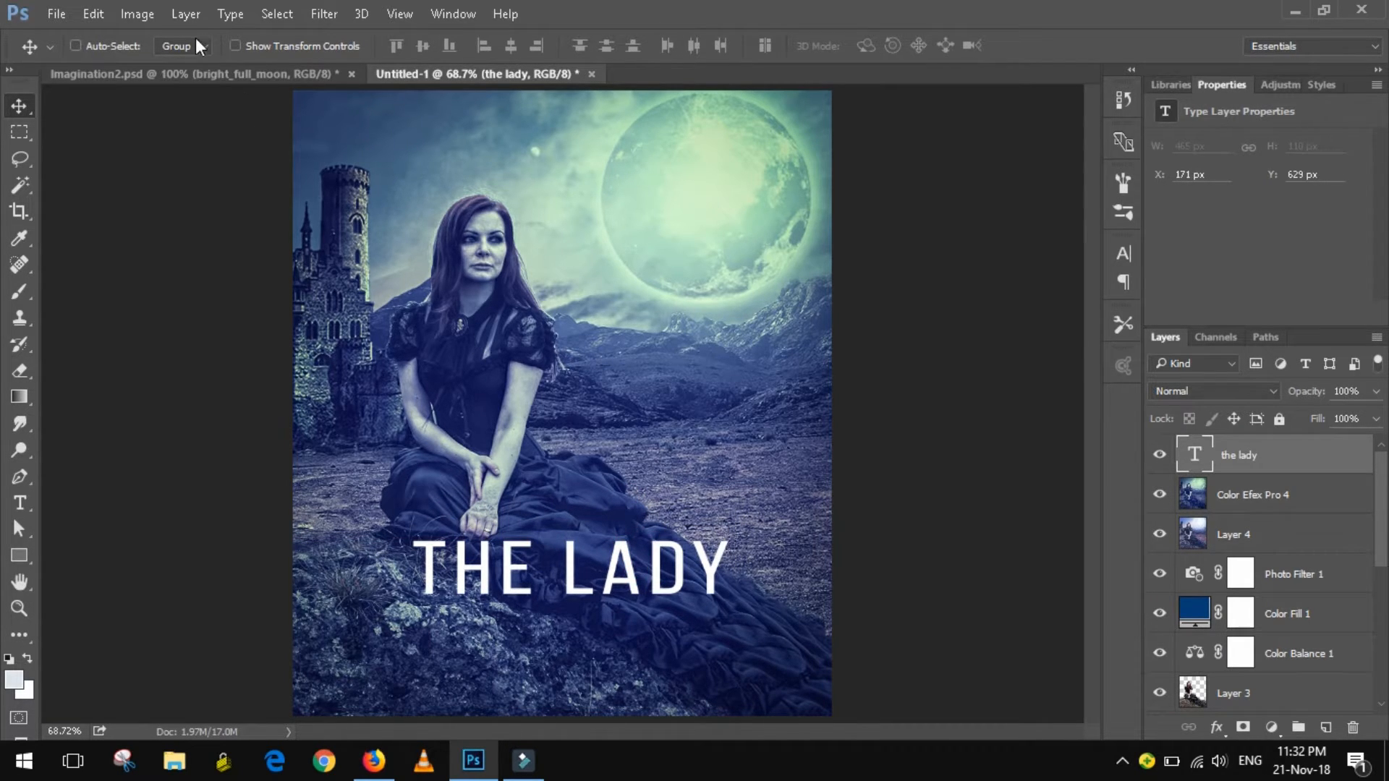
Change the title's font to Bebas Regular and shift it left to about X 109 px, Y 609 px.
left_click(21, 504)
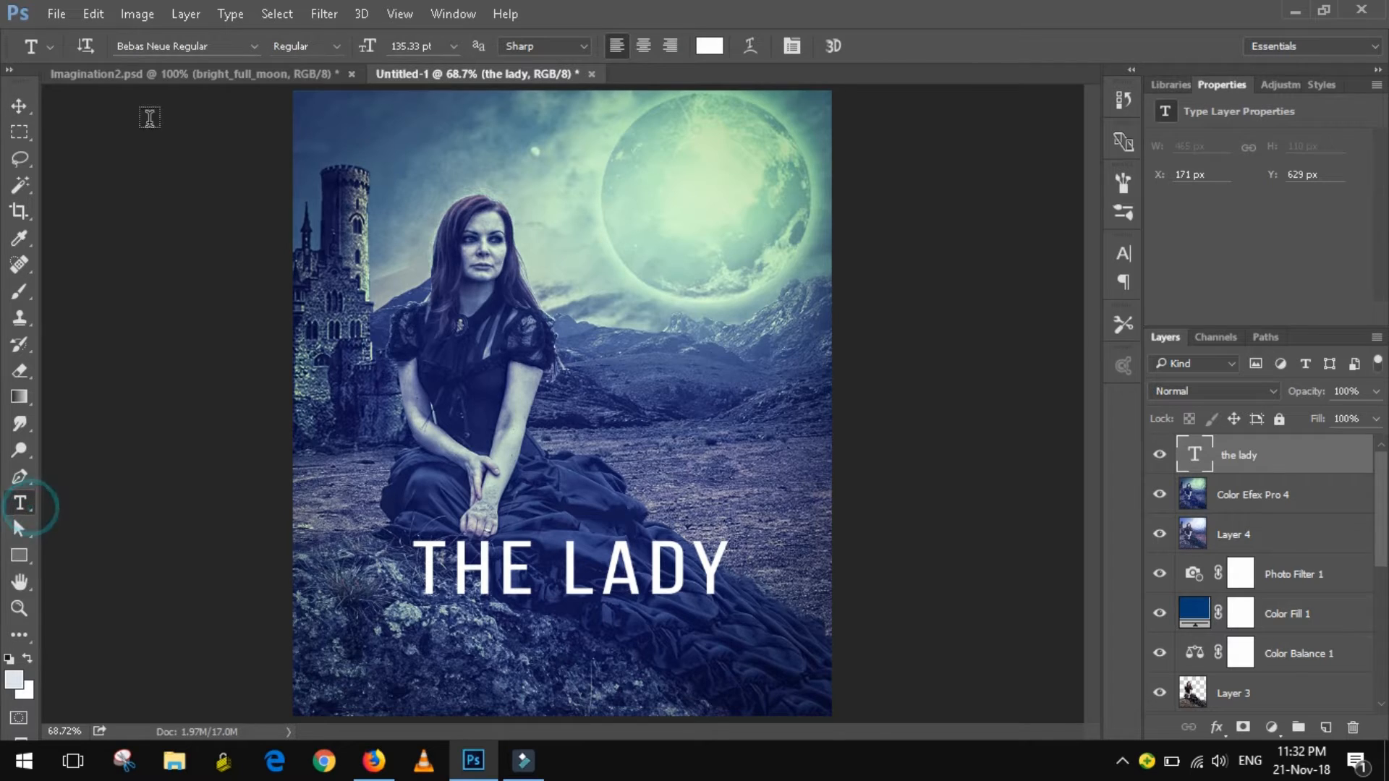
left_click(249, 43)
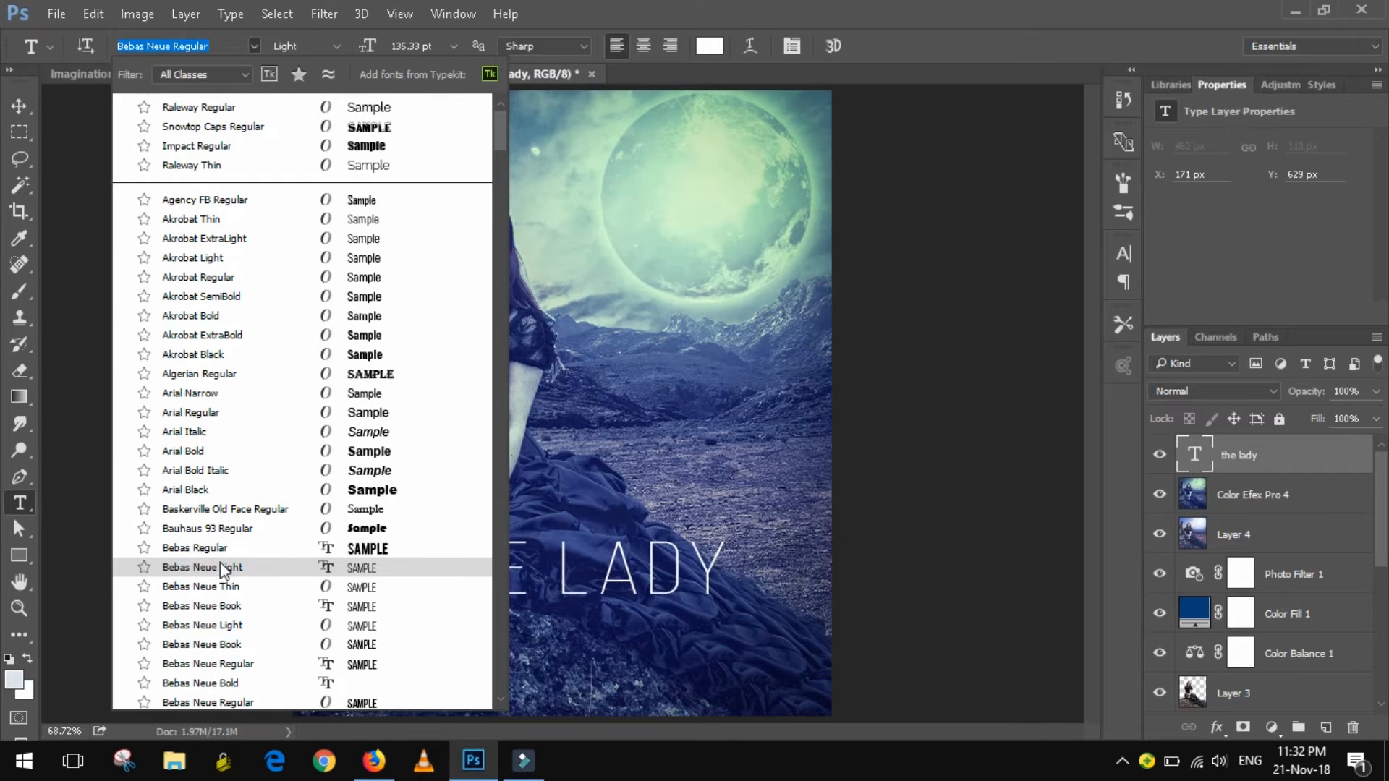
left_click(220, 551)
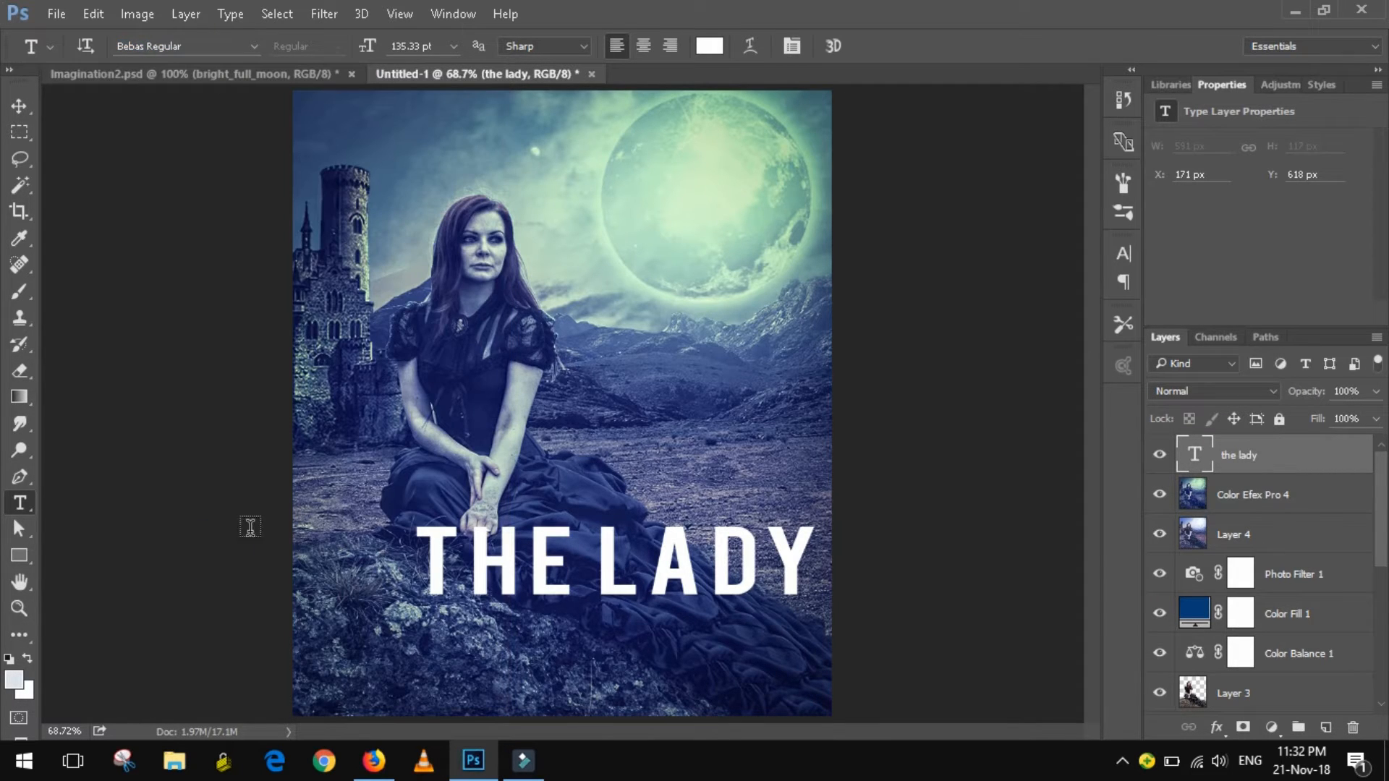
left_click(27, 101)
left_click_drag(675, 570, 631, 567)
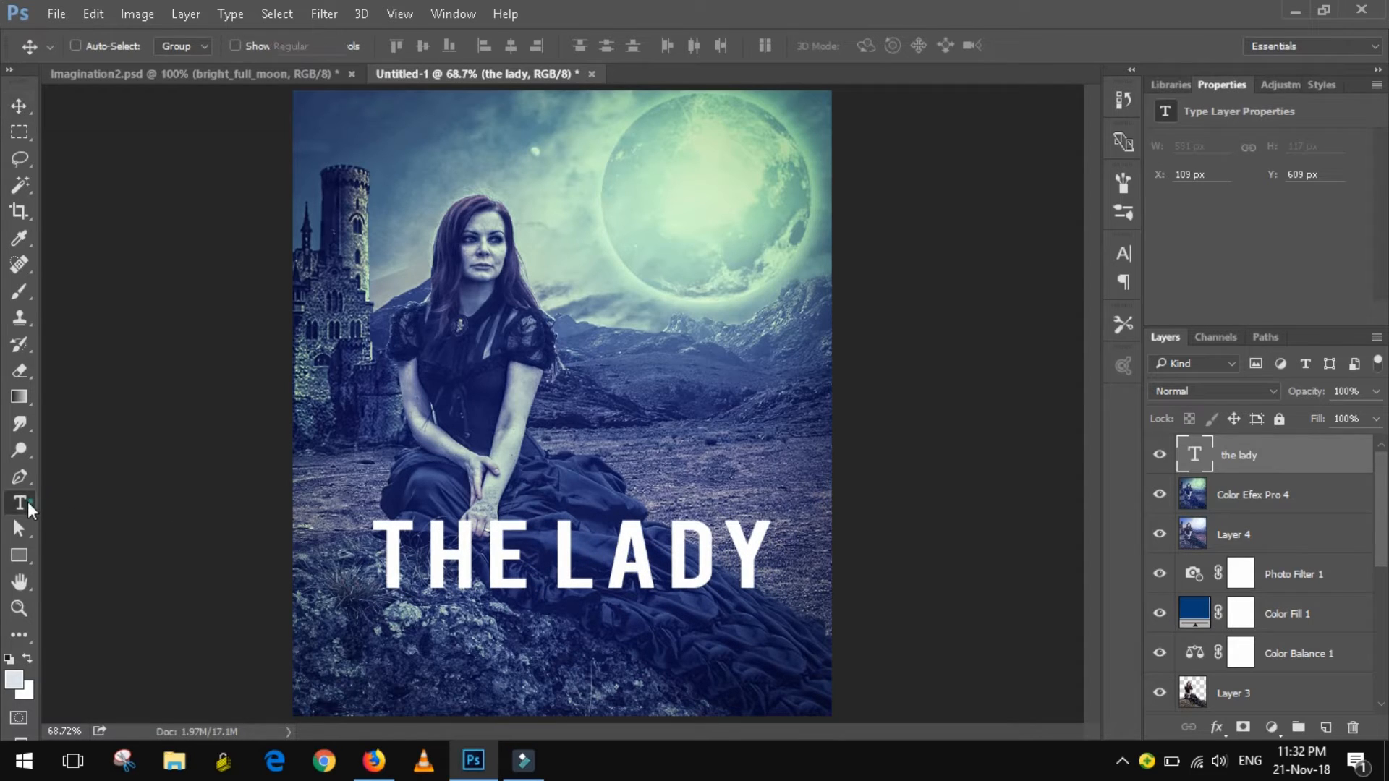
Set the title's font size to 156.33 pt and tracking to -5, and center it horizontally at about X 90 px, Y 595 px.
left_click(22, 503)
left_click(790, 46)
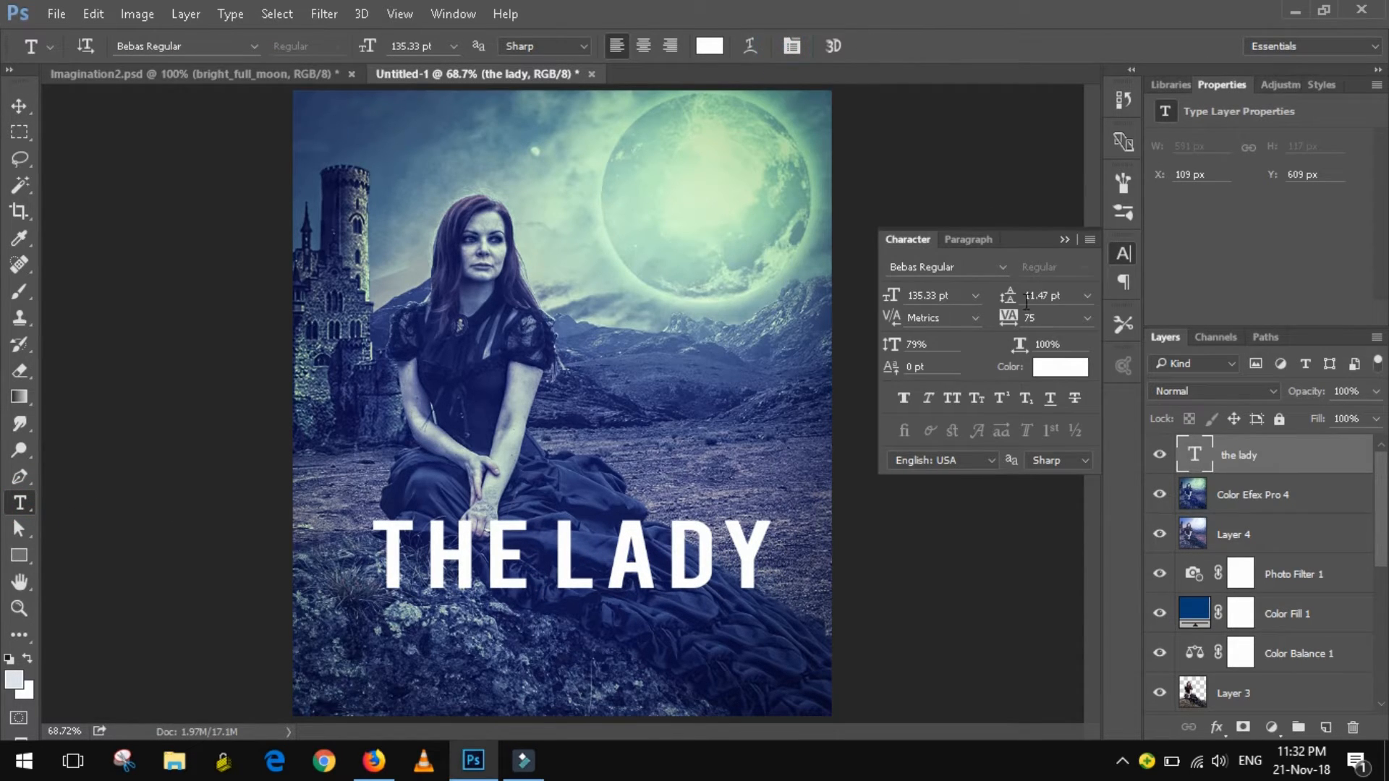
left_click_drag(890, 297, 905, 297)
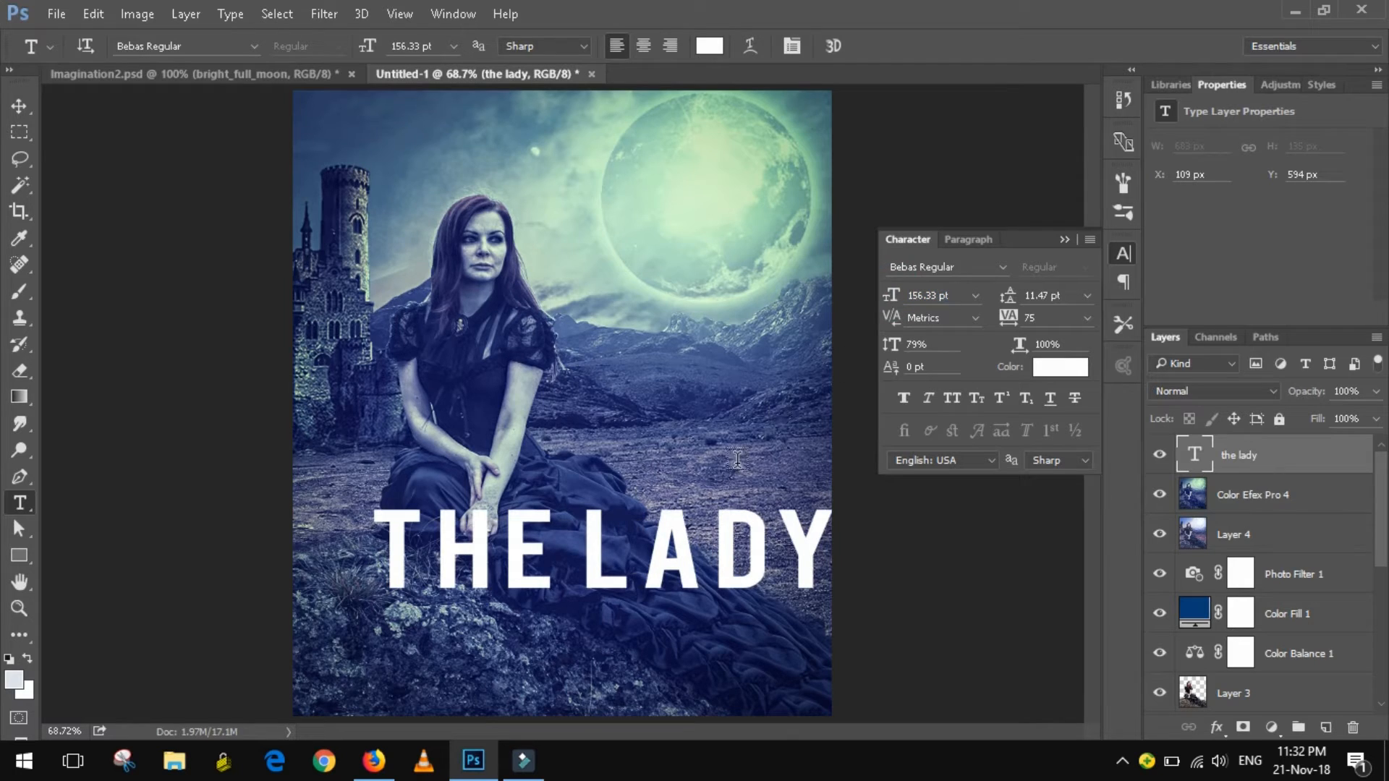
left_click(20, 106)
left_click_drag(716, 567, 664, 573)
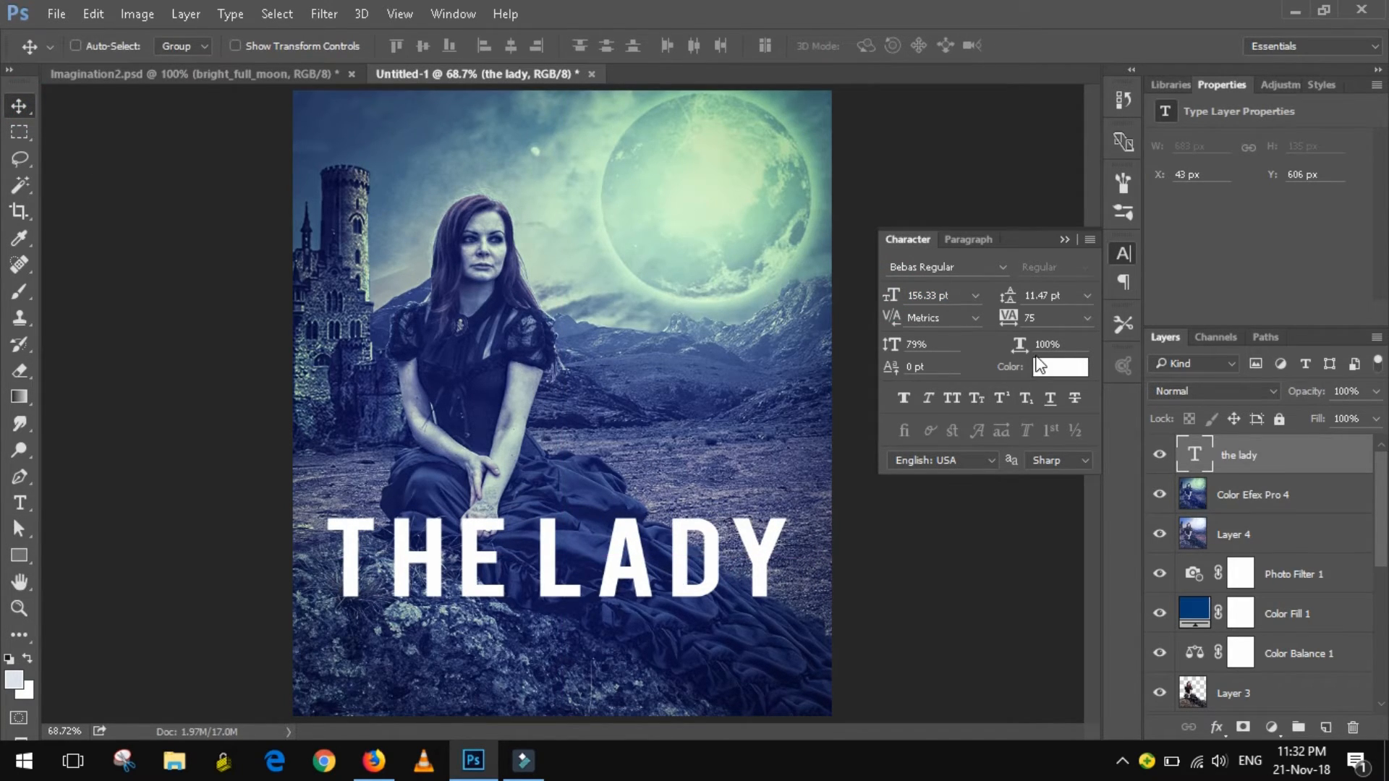
left_click_drag(1015, 325, 1010, 327)
left_click_drag(387, 363, 423, 356)
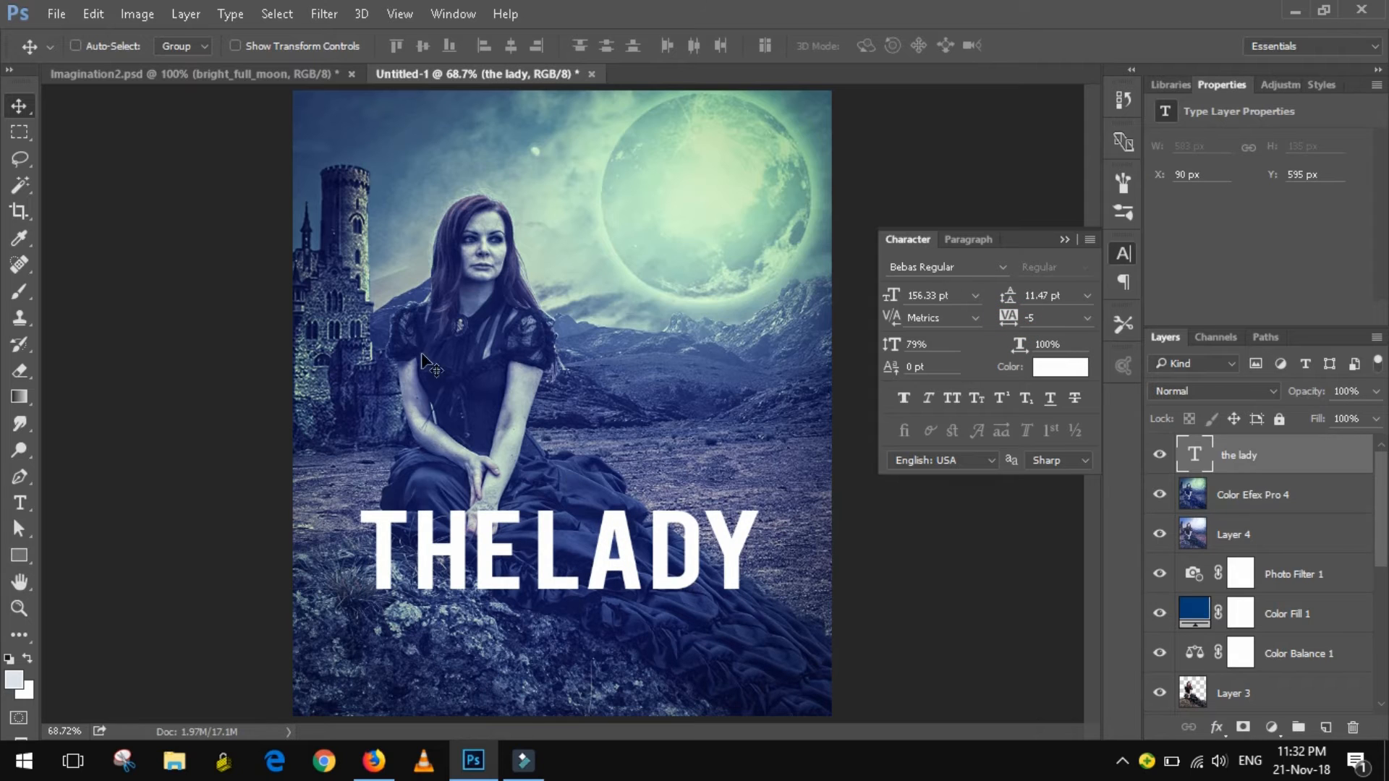
Place the movie credits PNG as an embedded object and position it along the poster's bottom edge, below the title.
left_click(57, 14)
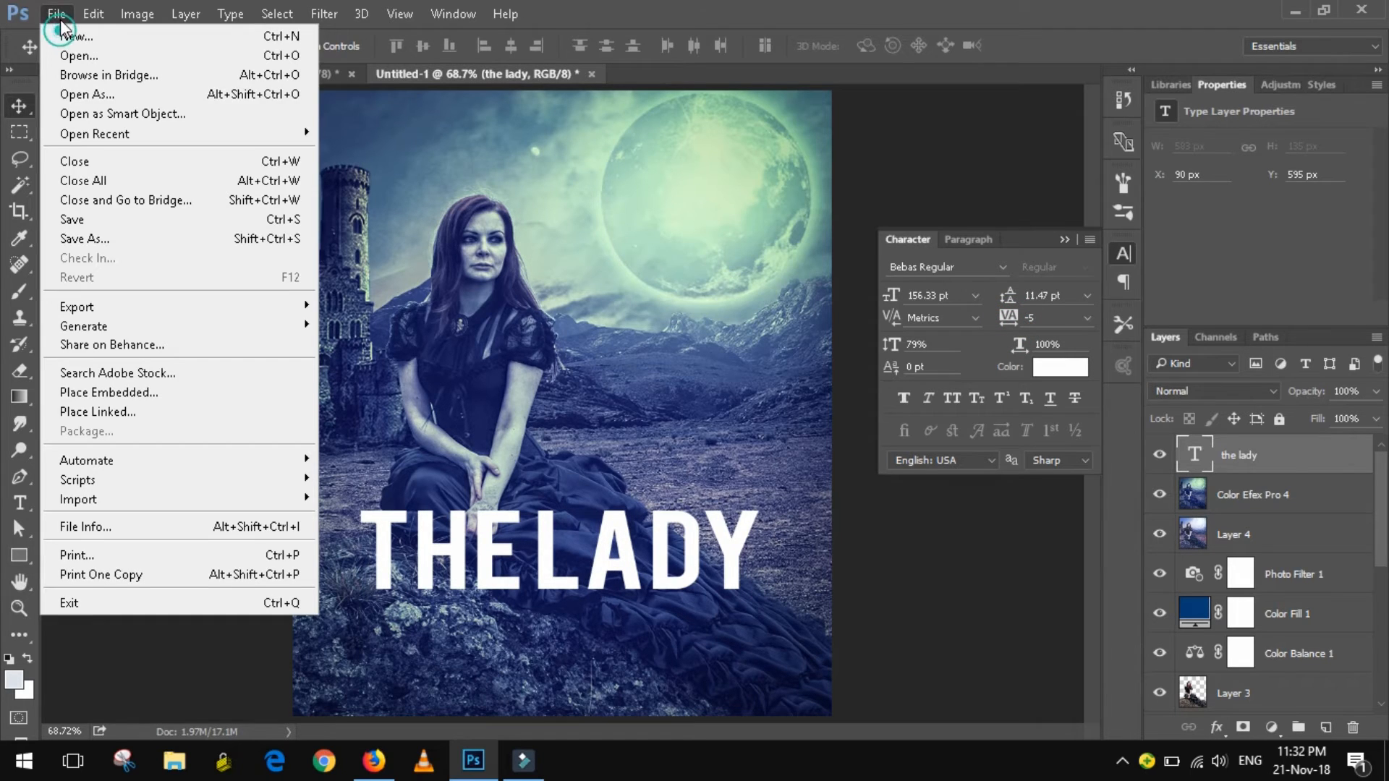
left_click(115, 386)
left_click(1117, 212)
double_click(1114, 205)
left_click_drag(680, 395, 682, 658)
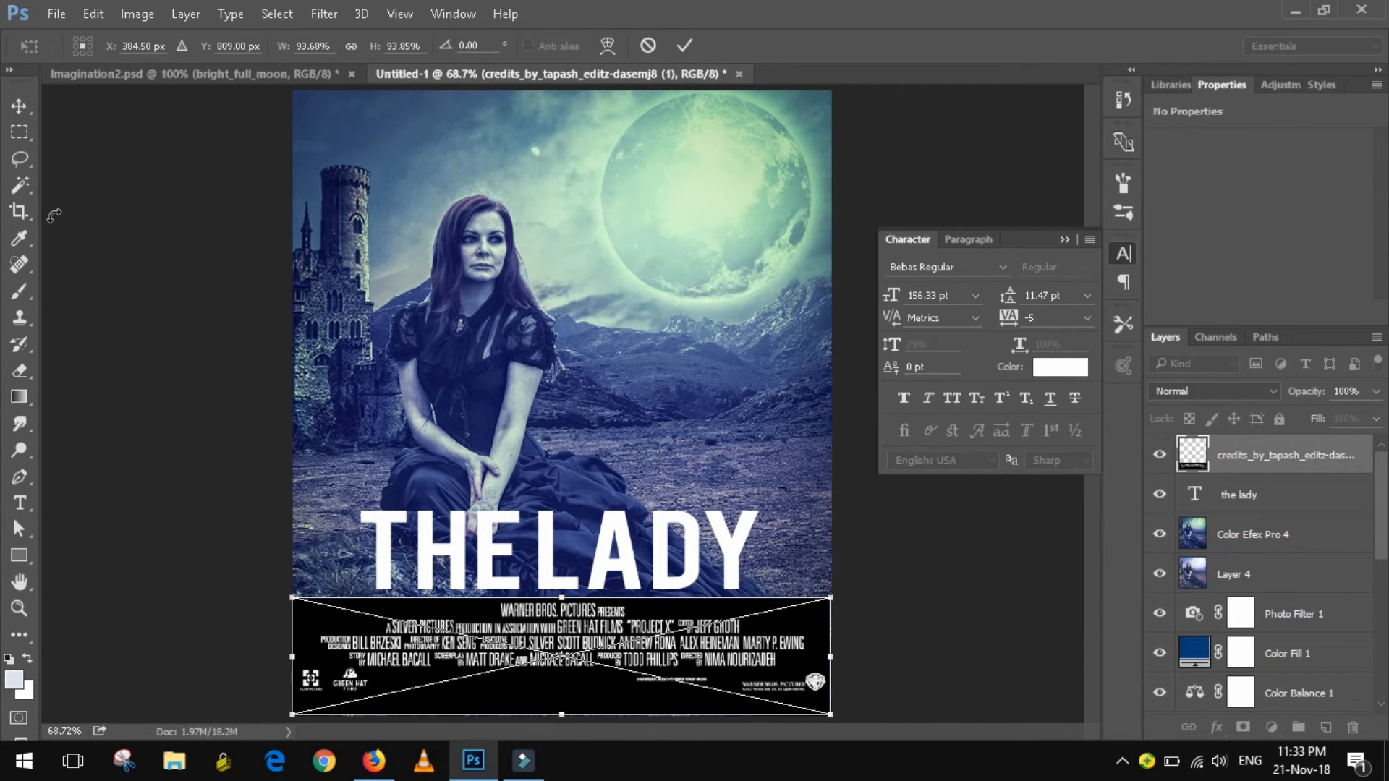
left_click(18, 106)
left_click(569, 304)
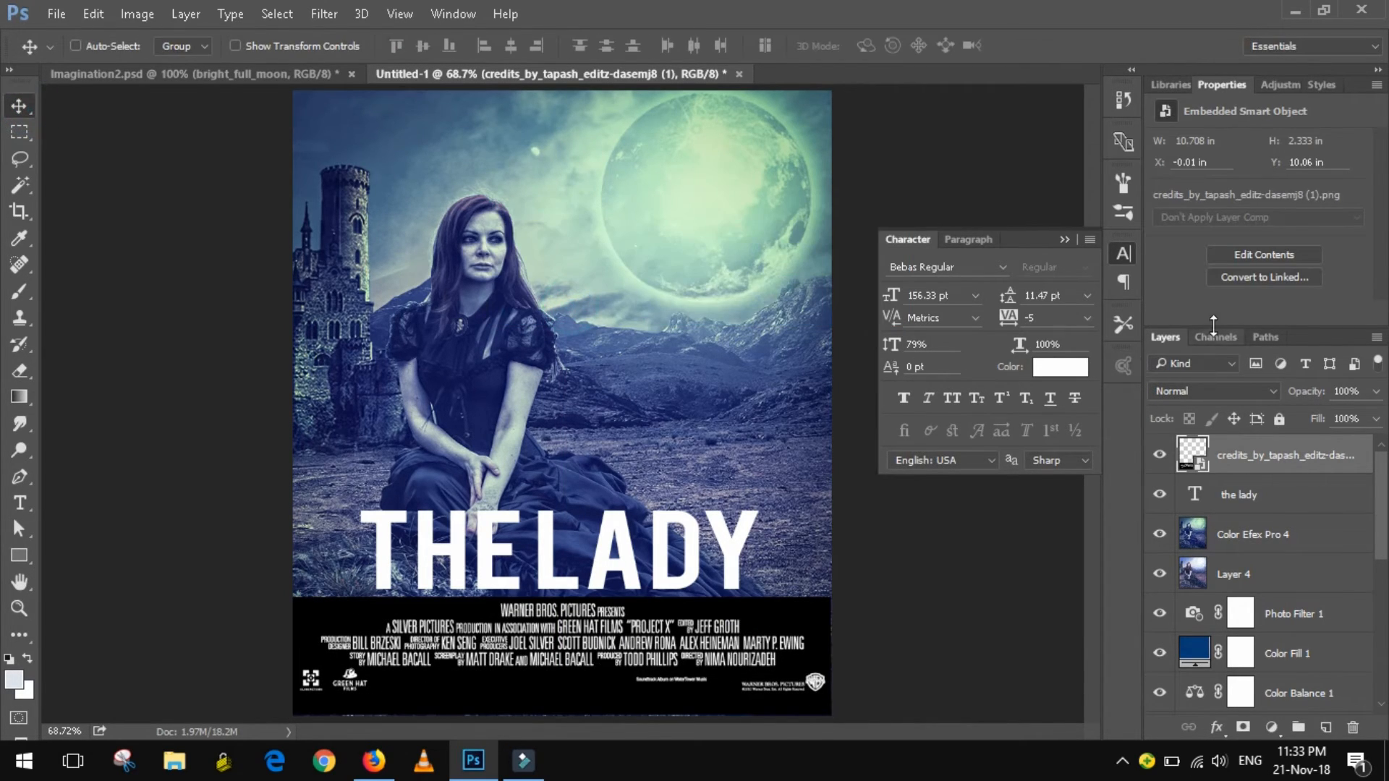
Set the credits layer's blend mode to Screen and nudge it slightly up to about X -0.04 in, Y 9.97 in.
left_click(1216, 390)
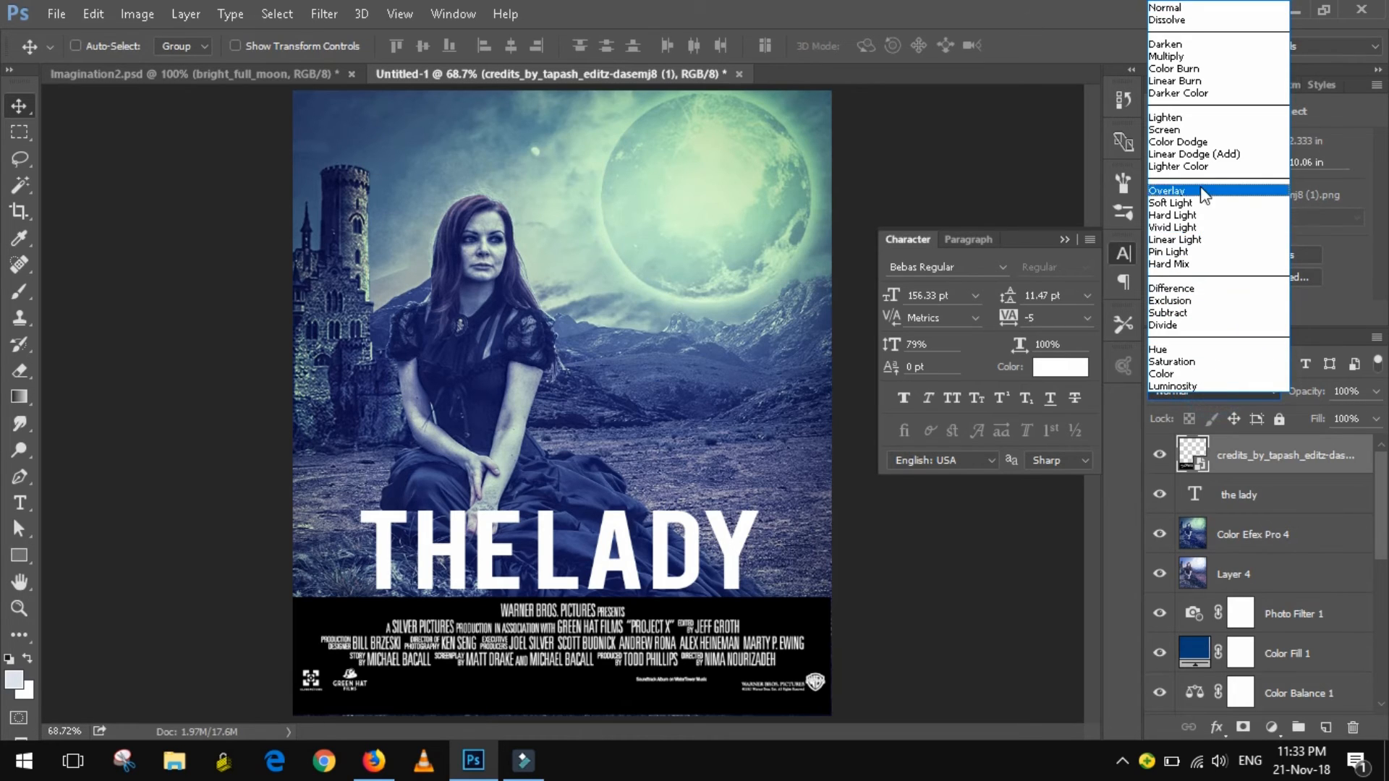
left_click(1202, 130)
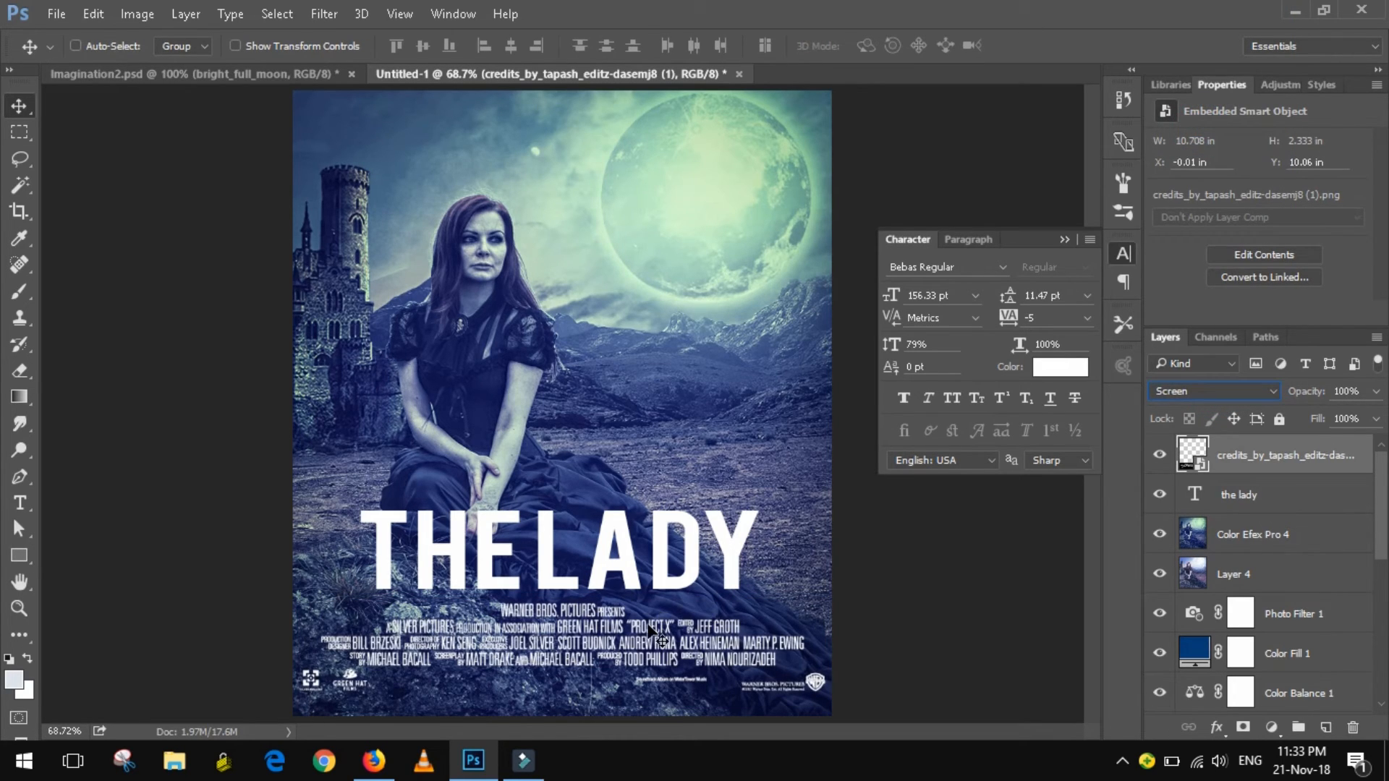
left_click_drag(642, 642, 642, 639)
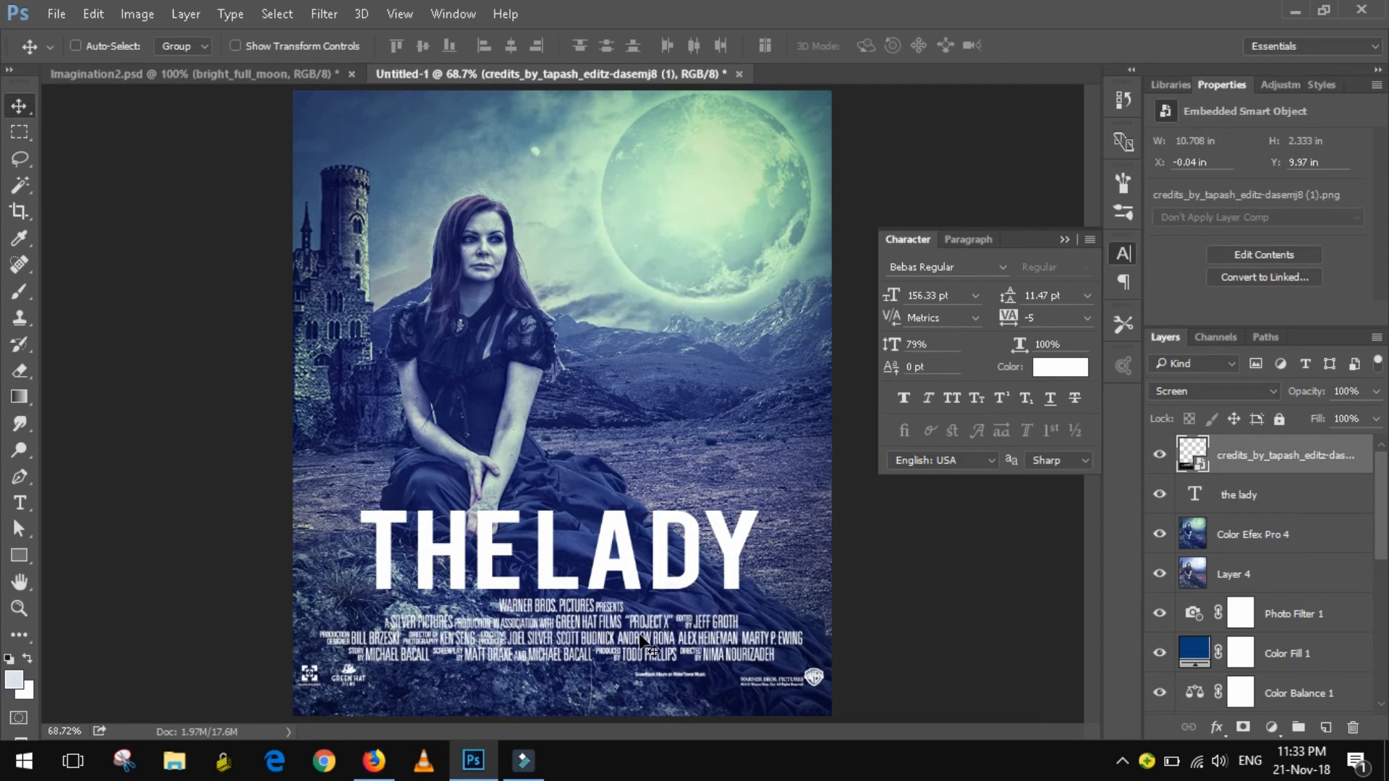
left_click(909, 240)
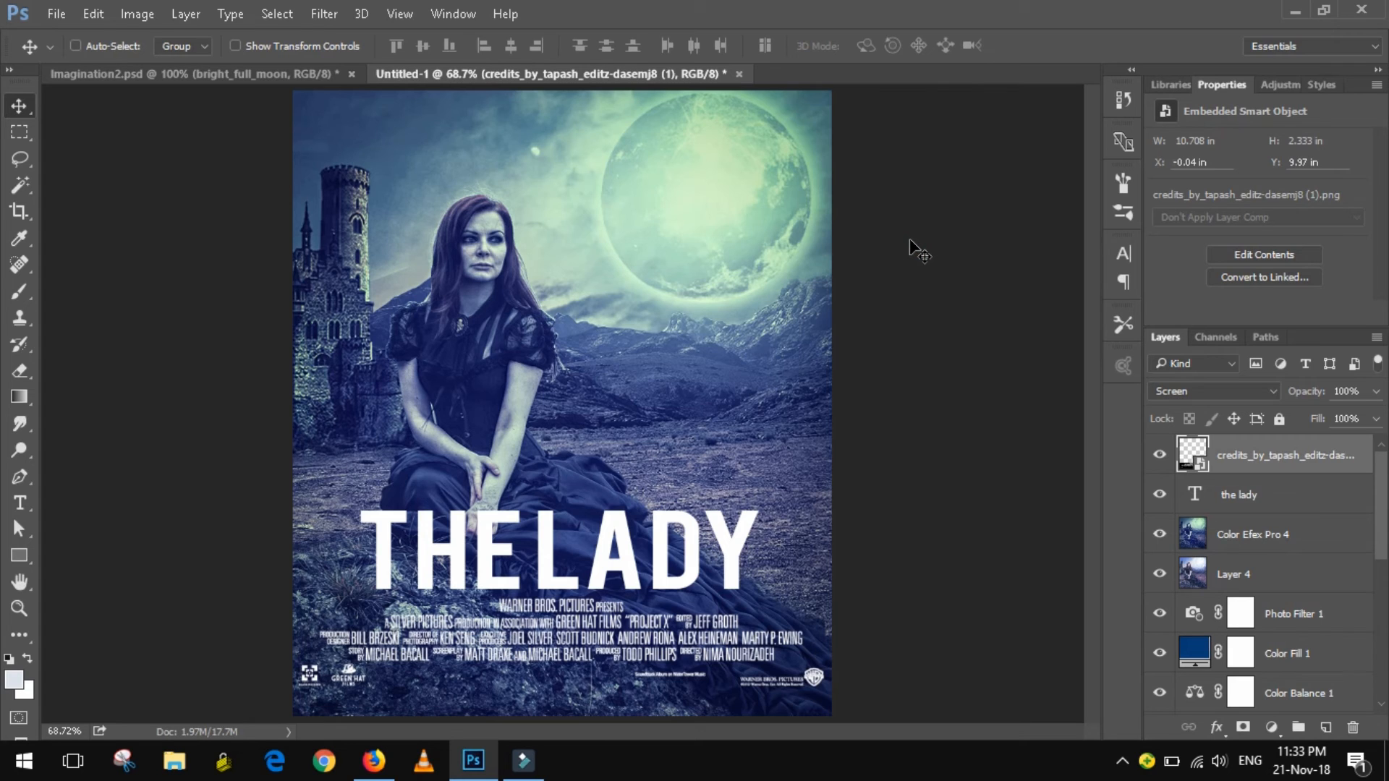